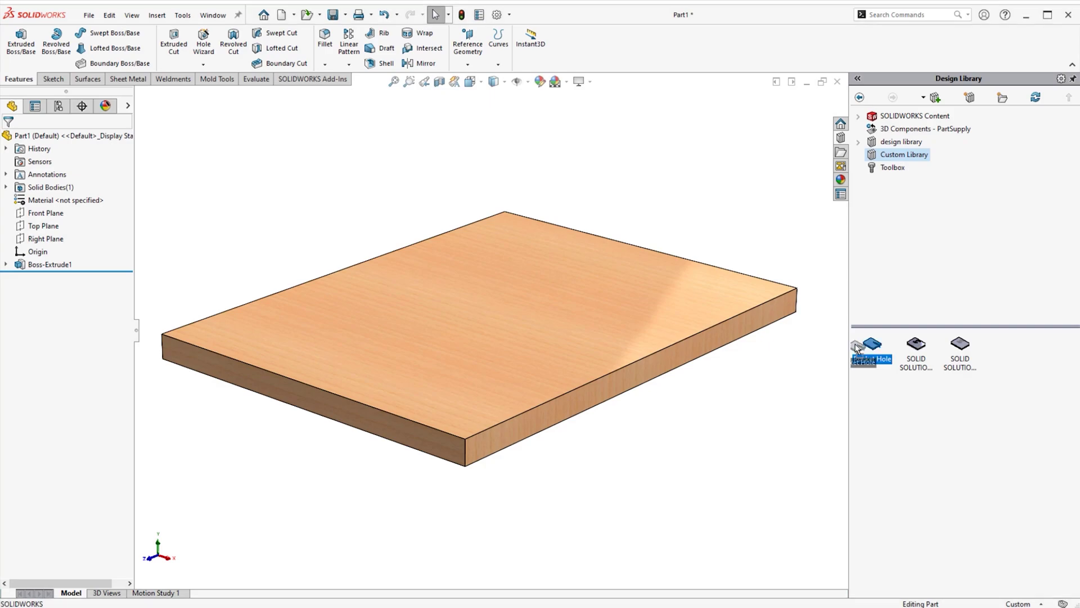
# Drop the Custom Library's Pocket Hole feature onto the wooden plate's top face.
pyautogui.moveTo(856, 347); pyautogui.dragTo(591, 326)
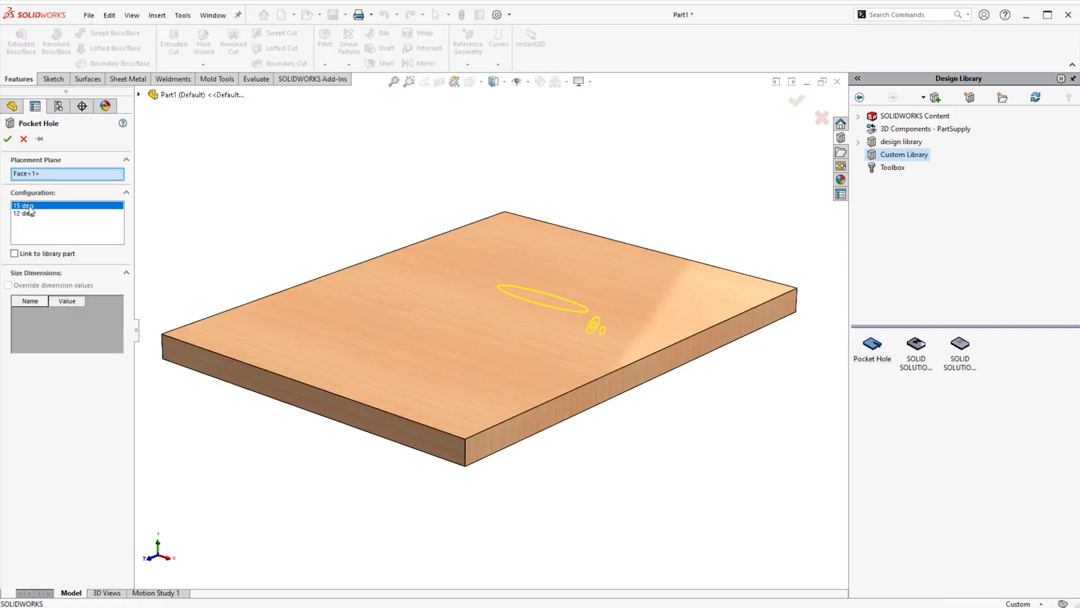
# Reference the pocket hole's base and locating edges, set a 40mm locating distance, and finish it.
pyautogui.click(722, 329)
pyautogui.click(769, 281)
pyautogui.click(69, 356)
pyautogui.write('40')
pyautogui.press('Return')
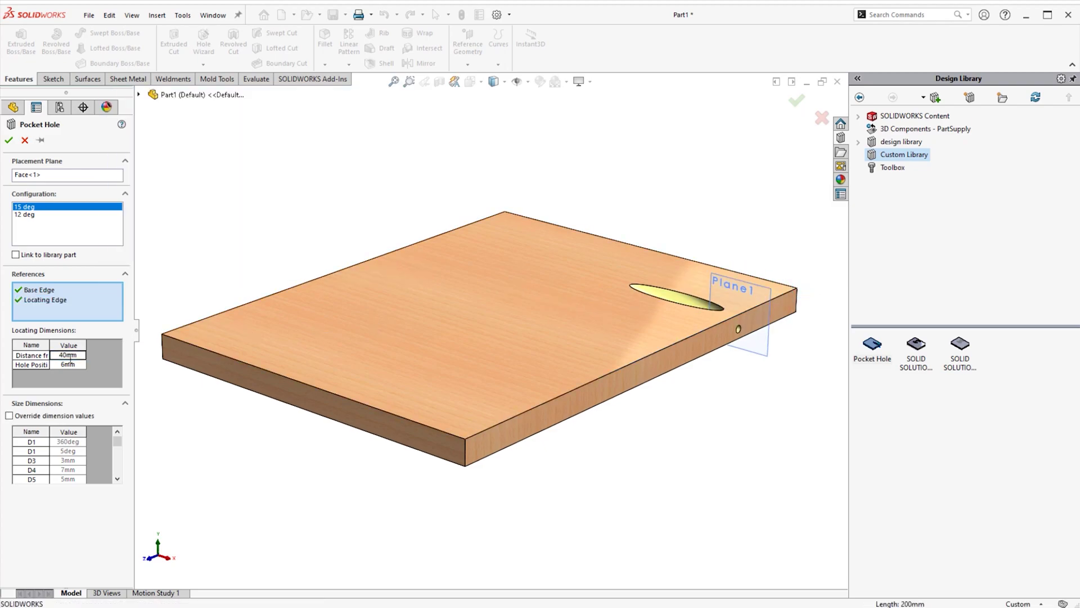
pyautogui.click(8, 140)
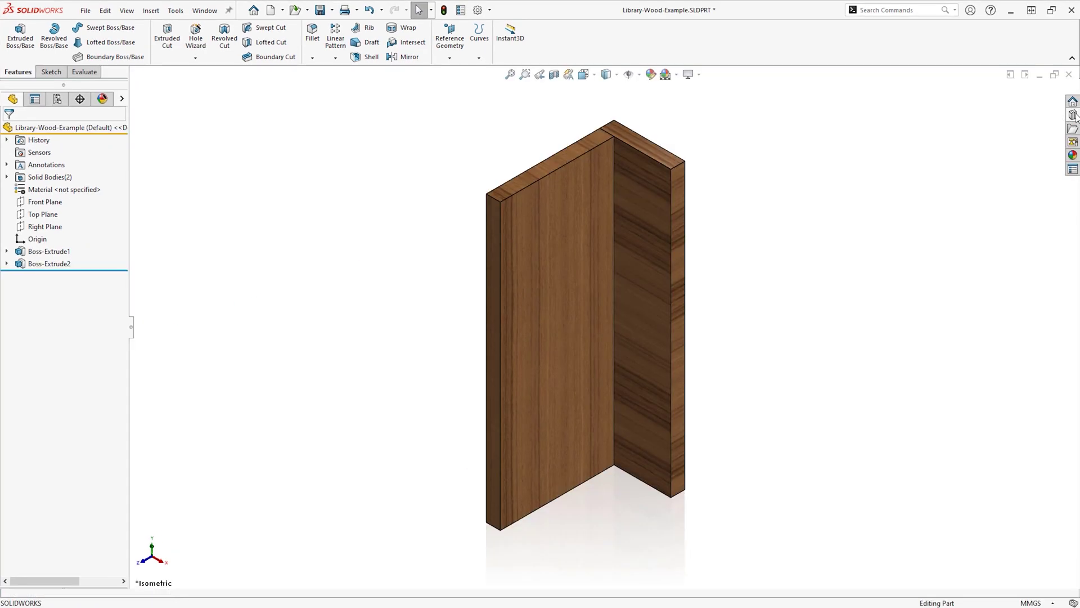
# Place Aligned Holes on the panel face, referencing the panel edge, top vertex and bottom inner vertex.
pyautogui.moveTo(932, 241); pyautogui.dragTo(710, 292)
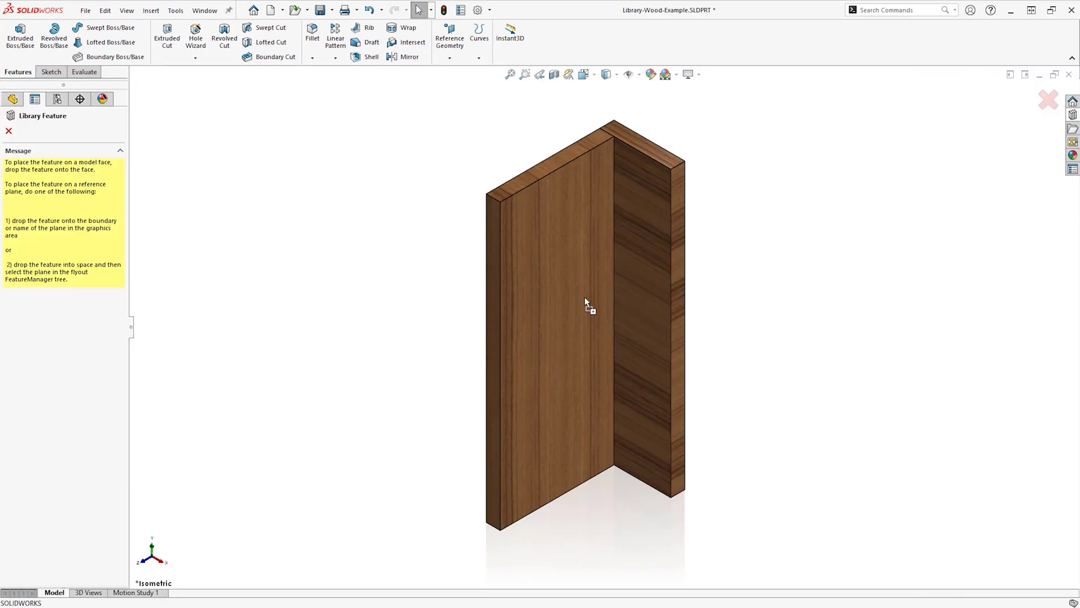
pyautogui.moveTo(585, 296); pyautogui.dragTo(585, 296)
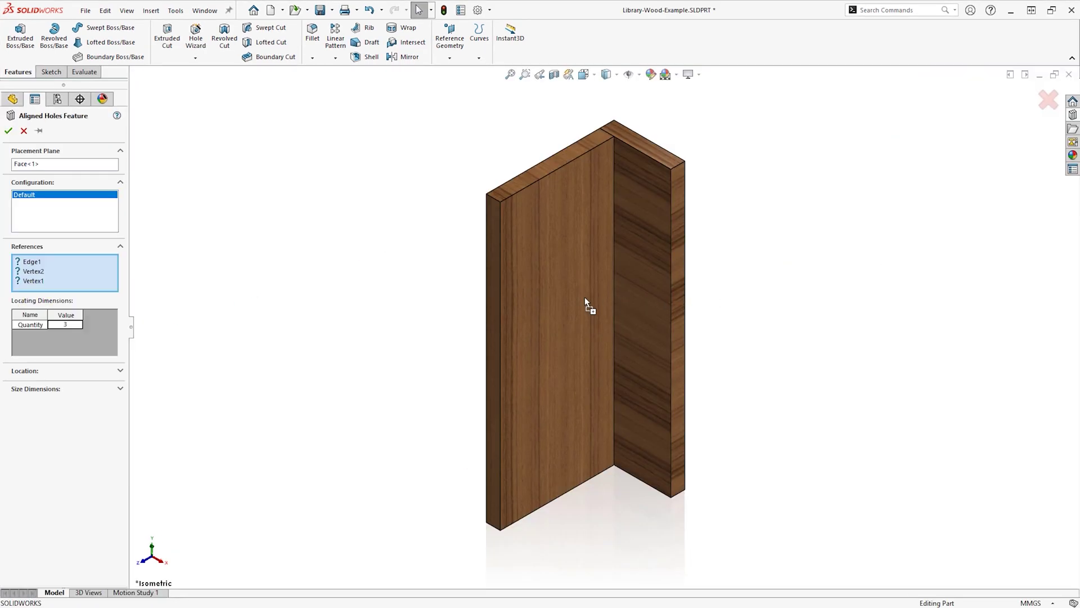
pyautogui.click(614, 294)
pyautogui.click(614, 139)
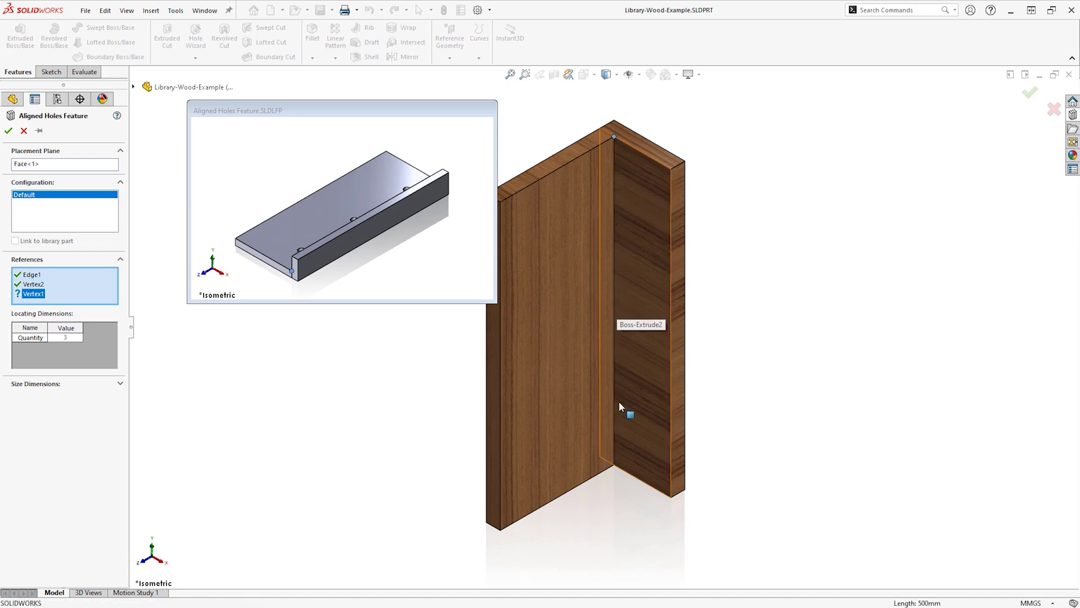
pyautogui.click(613, 464)
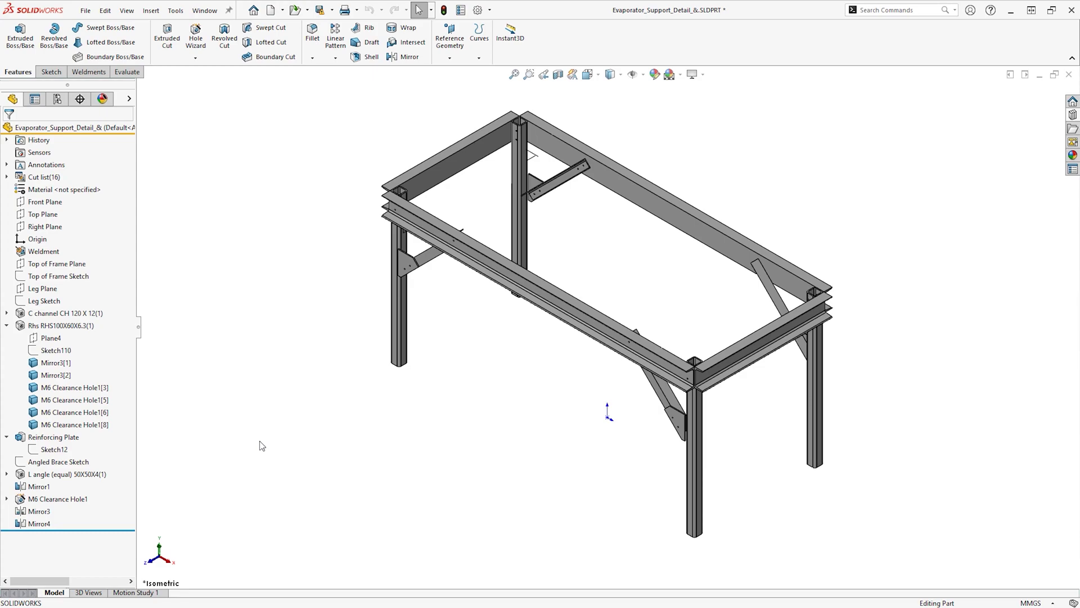
# In the Underfoot view, place Custom Foot Plate from the Design Library on the tube's end face.
pyautogui.press('space')
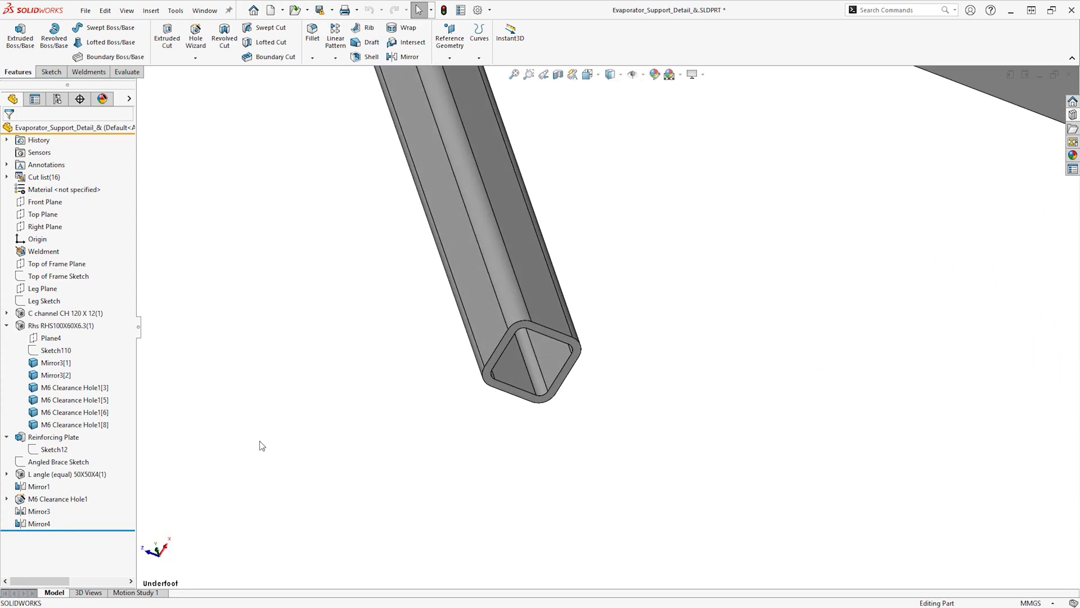
pyautogui.click(1073, 128)
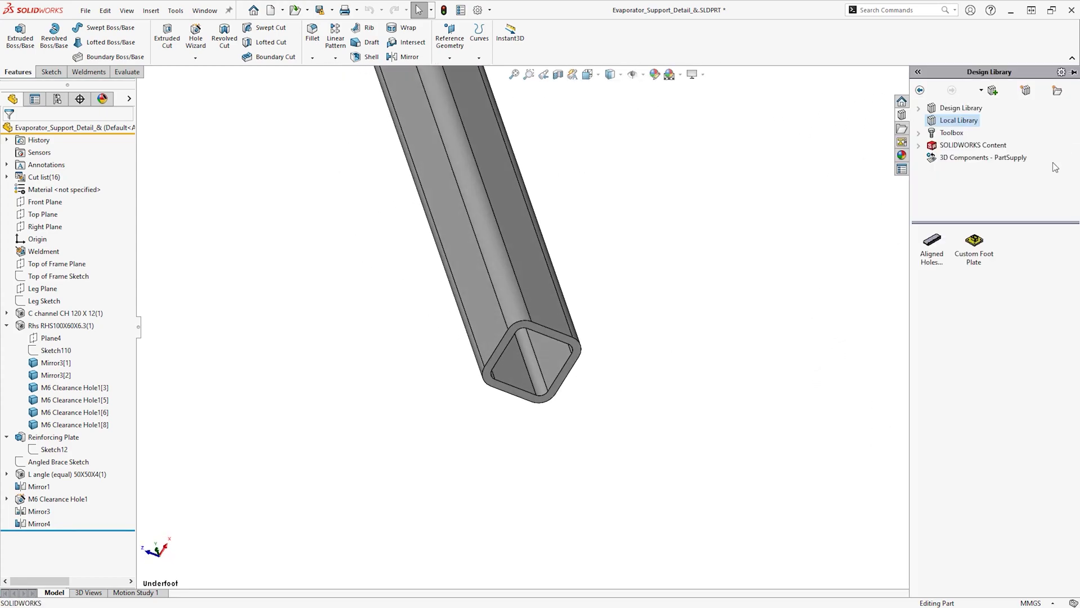
pyautogui.moveTo(983, 242); pyautogui.dragTo(787, 273)
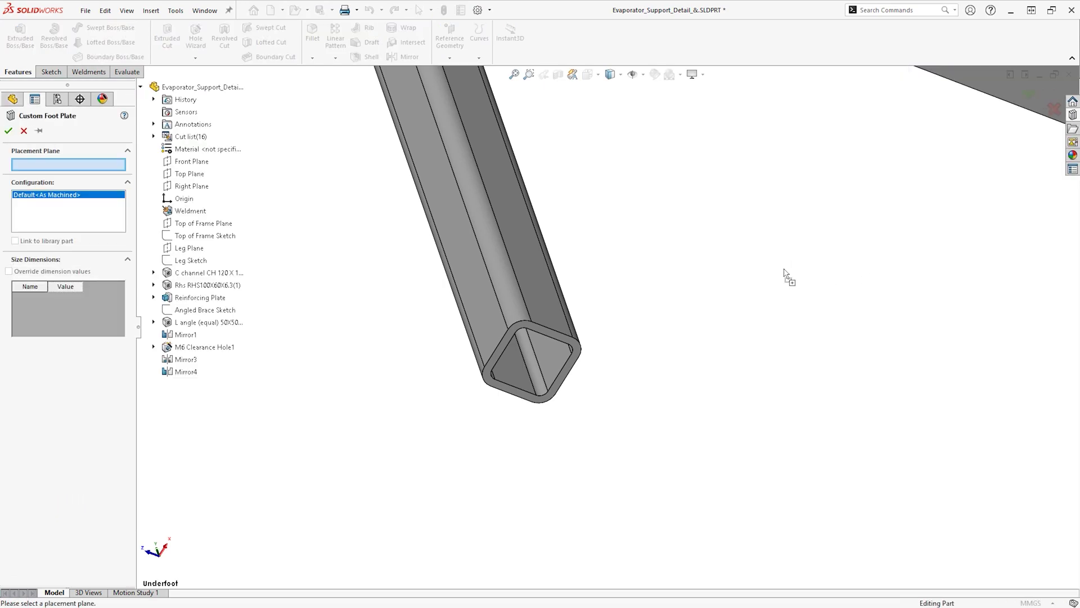
pyautogui.click(573, 343)
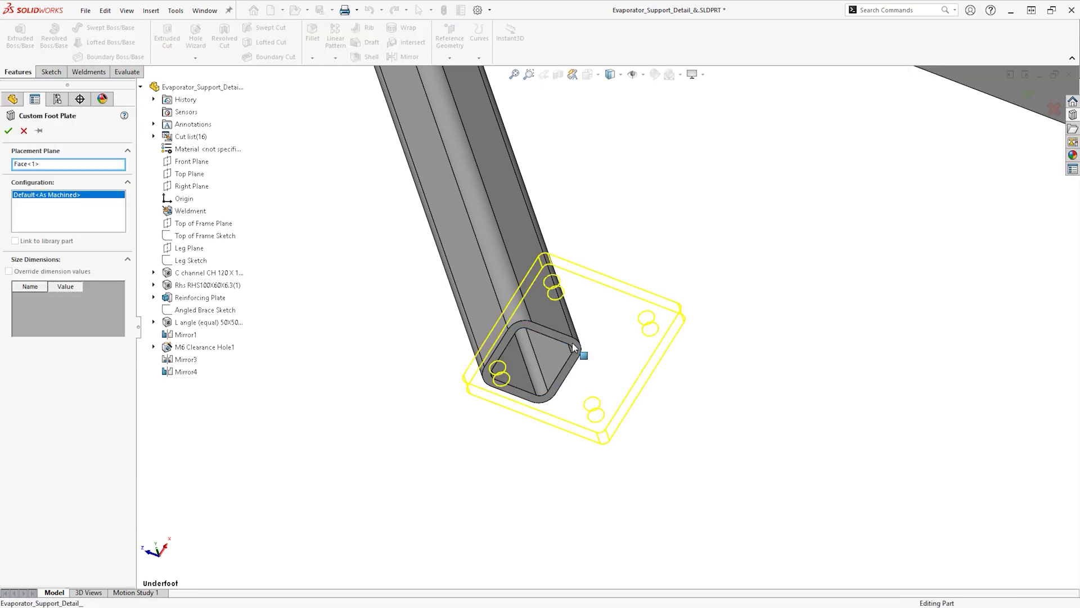
# Reference the four tube side faces as Face1–Face4 and finish the foot plate.
pyautogui.click(549, 326)
pyautogui.moveTo(549, 326); pyautogui.dragTo(492, 332, button='middle')
pyautogui.click(427, 185)
pyautogui.click(496, 289)
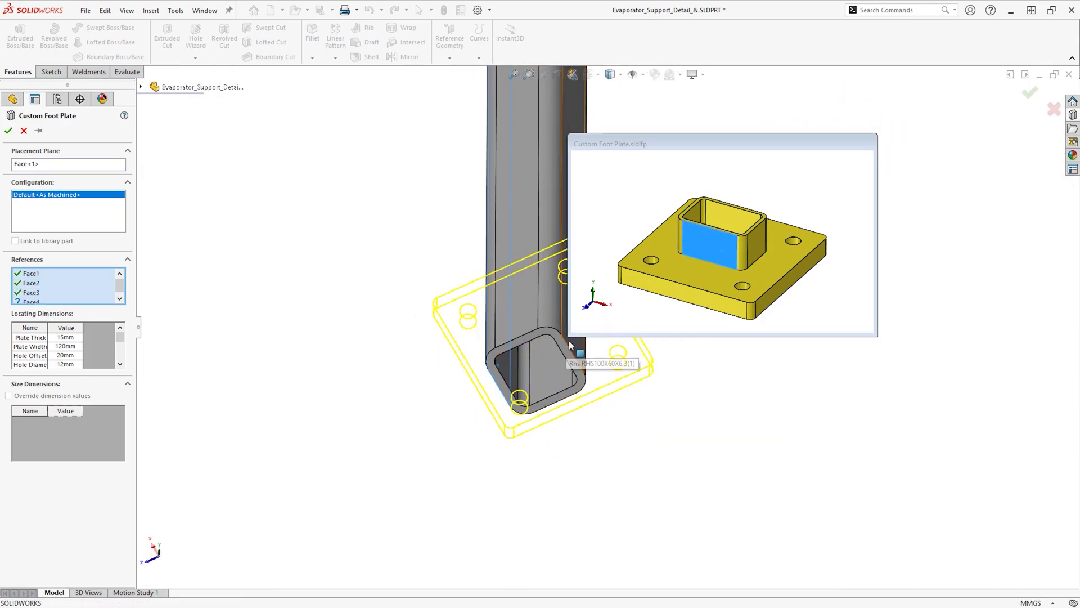
pyautogui.click(569, 340)
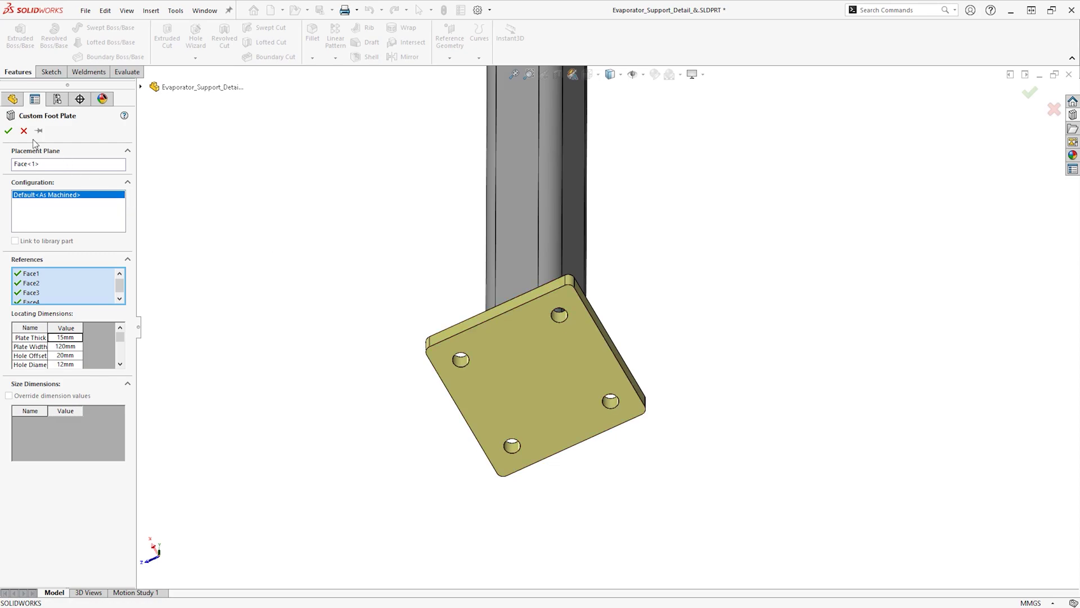
pyautogui.click(8, 130)
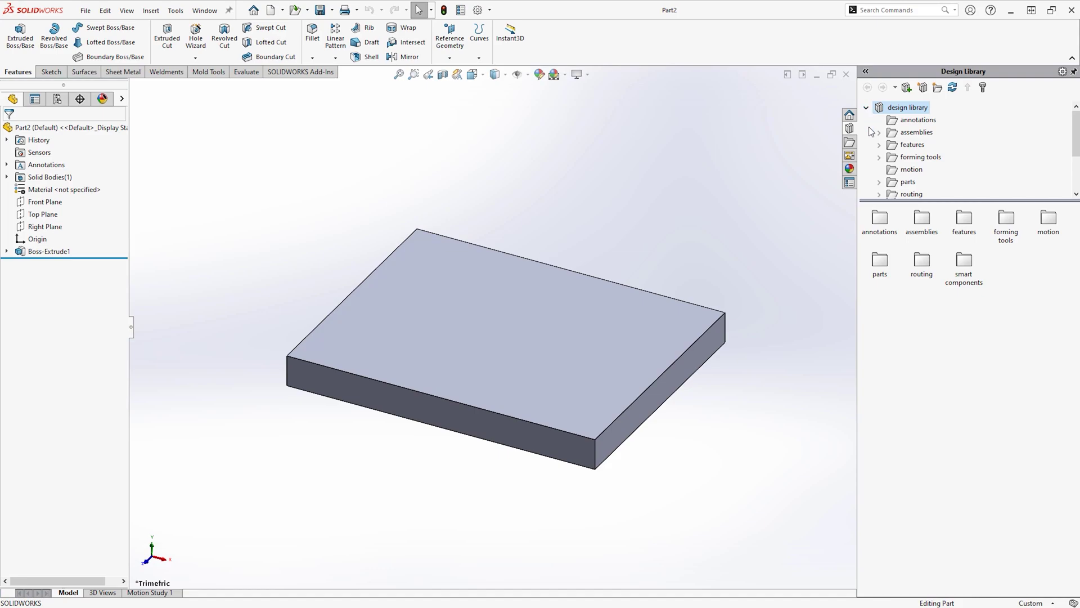
# Drop sae j1926-1 (rectangular face) from features > inch > fluid power ports onto the plate, sized 1-316-12.
pyautogui.click(879, 145)
pyautogui.click(892, 158)
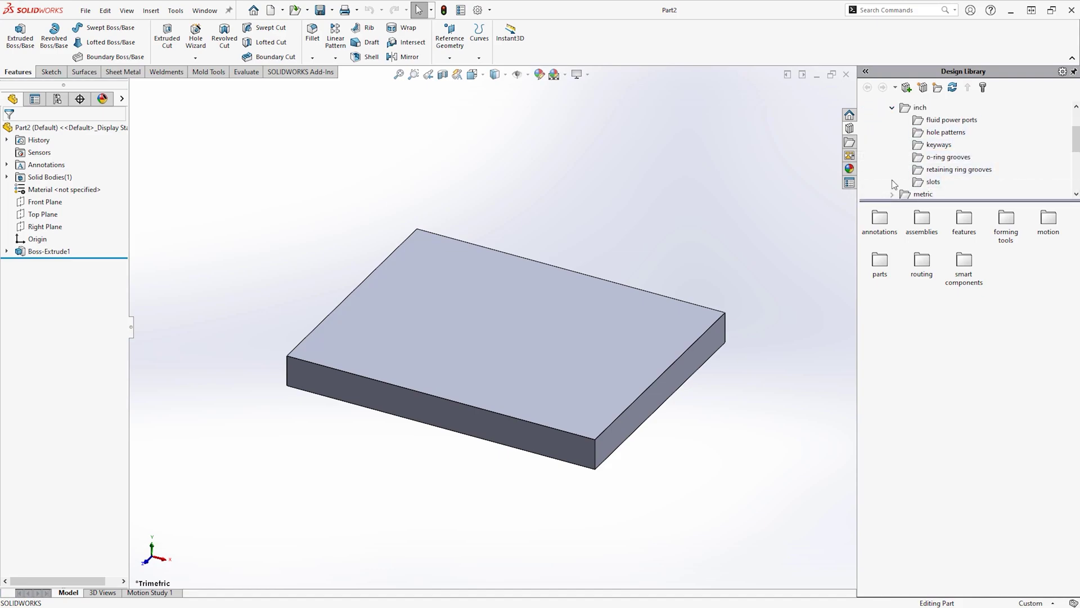
pyautogui.click(921, 121)
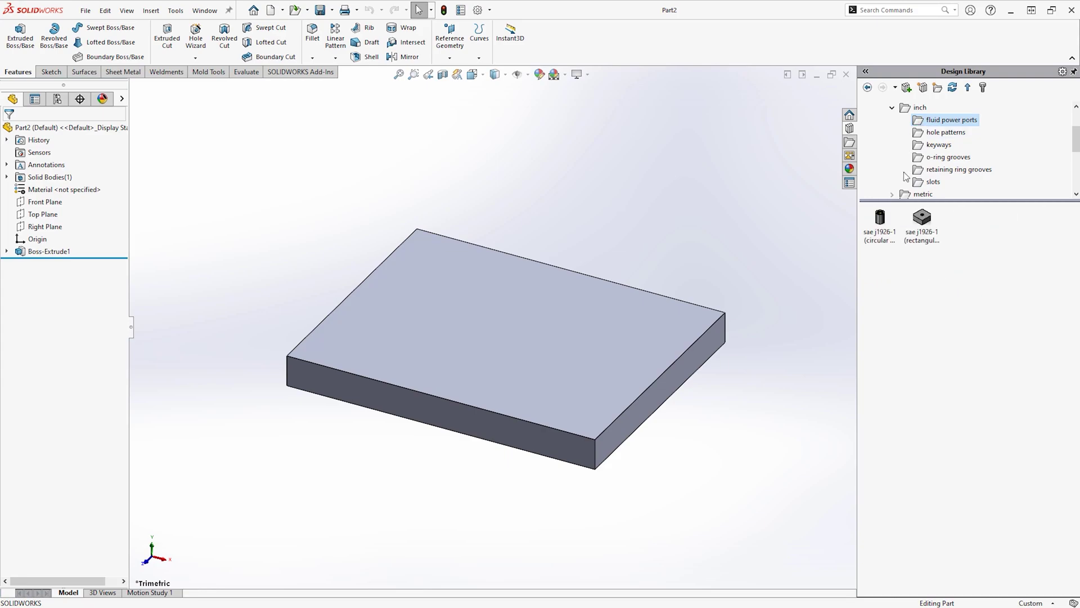
pyautogui.moveTo(884, 231)
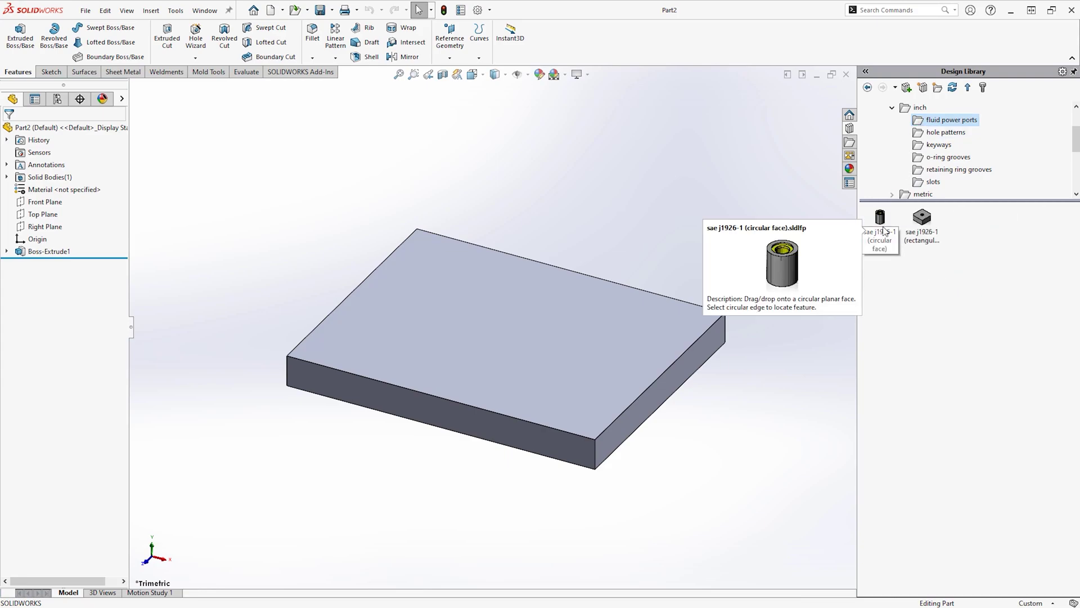
pyautogui.moveTo(920, 233)
pyautogui.moveTo(920, 232); pyautogui.dragTo(506, 320)
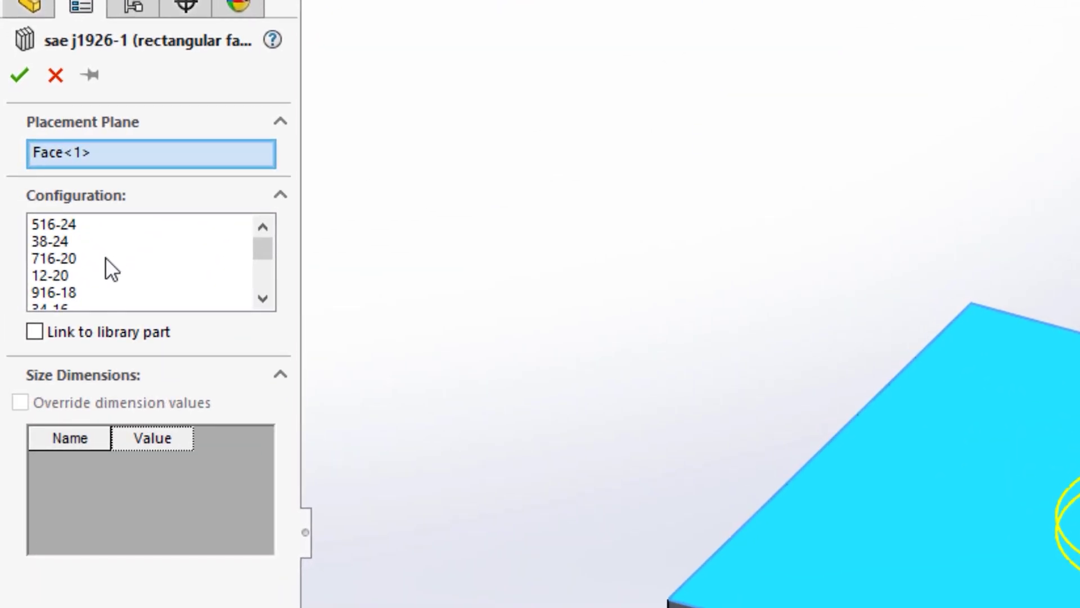
pyautogui.scroll(-2, 80, 270)
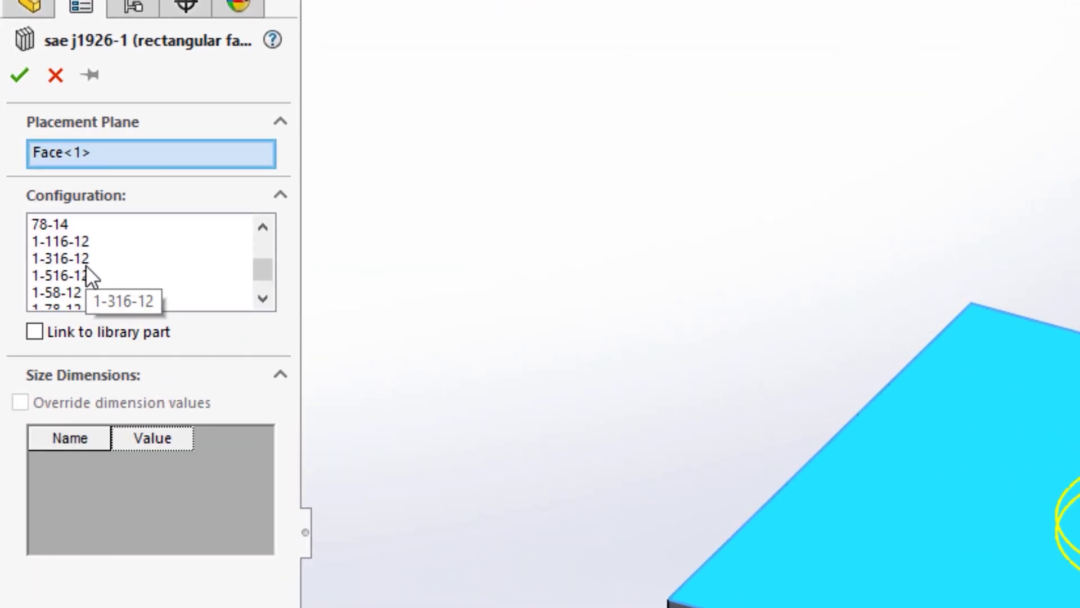
pyautogui.click(85, 265)
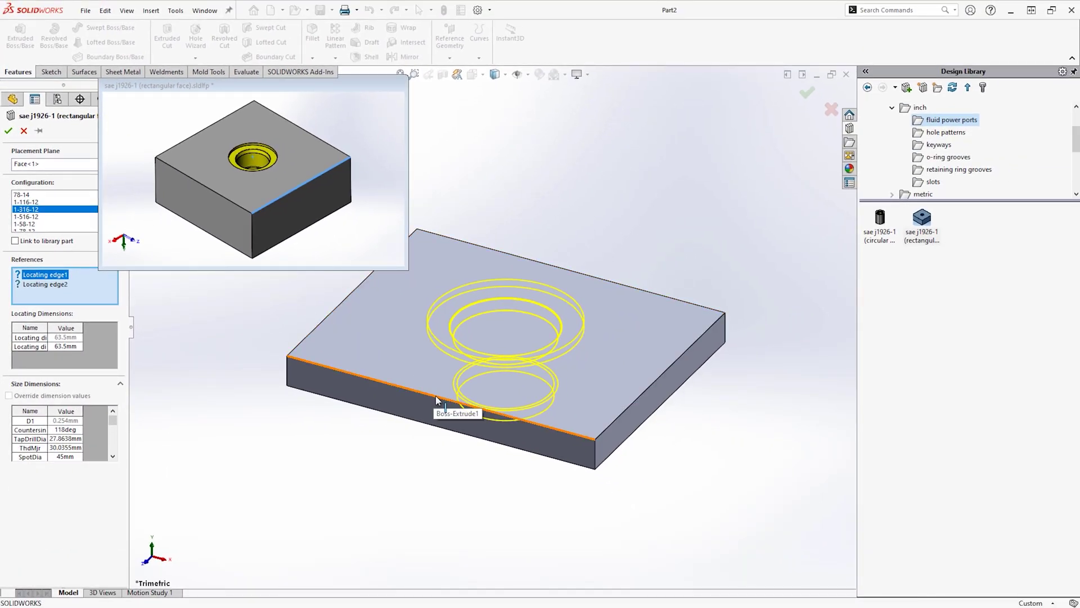
# Locate the SAE port 50mm and 45mm from the front and right plate edges, then expand it in the tree.
pyautogui.click(436, 396)
pyautogui.click(623, 417)
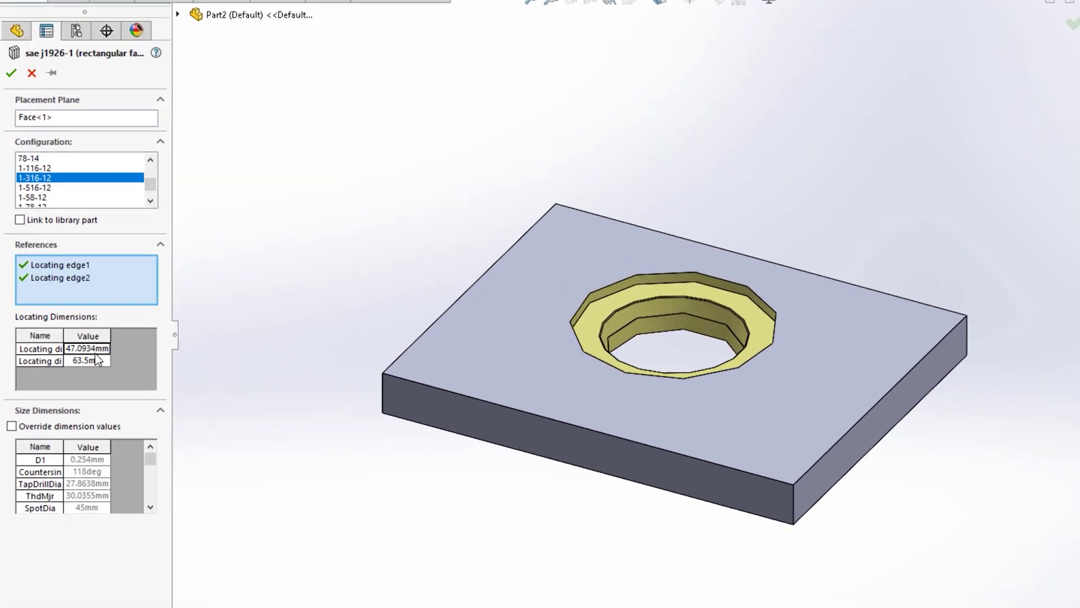
pyautogui.click(95, 352)
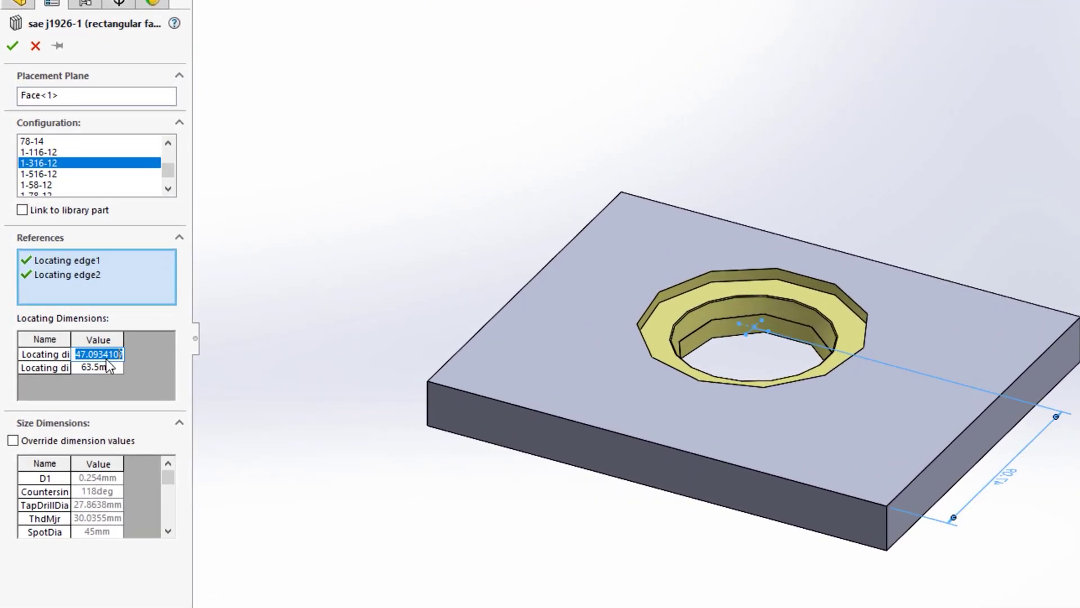
pyautogui.write('2')
pyautogui.press('Return')
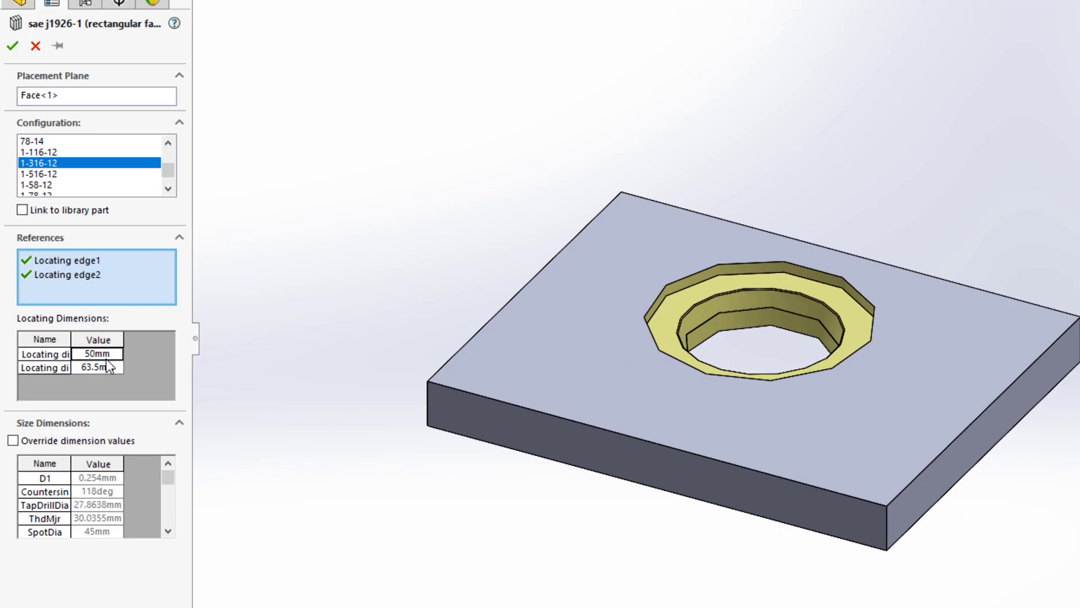
pyautogui.click(97, 368)
pyautogui.write('45')
pyautogui.press('Return')
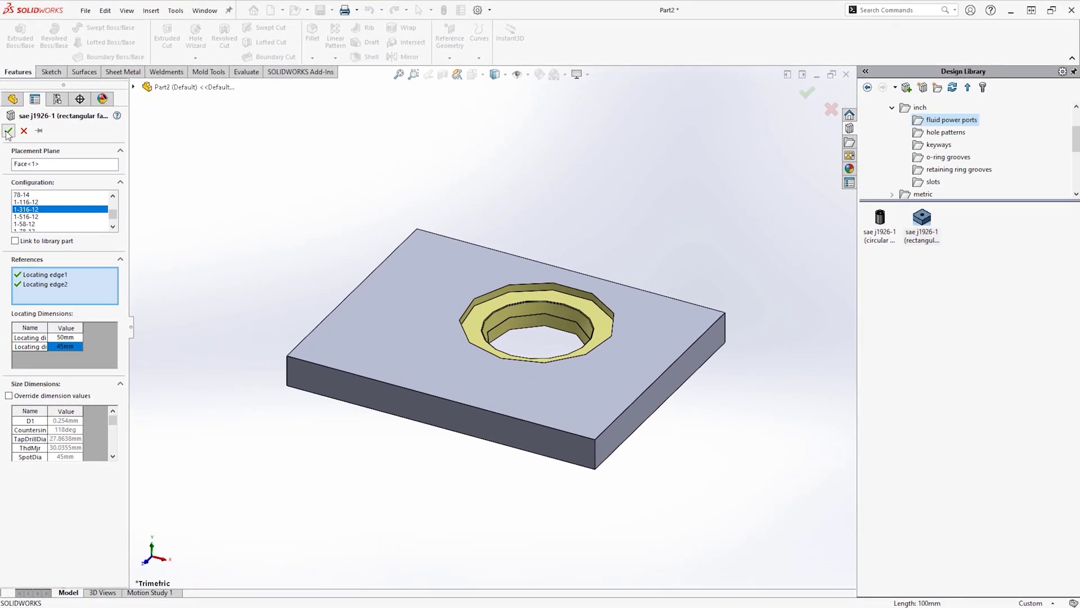
pyautogui.click(13, 45)
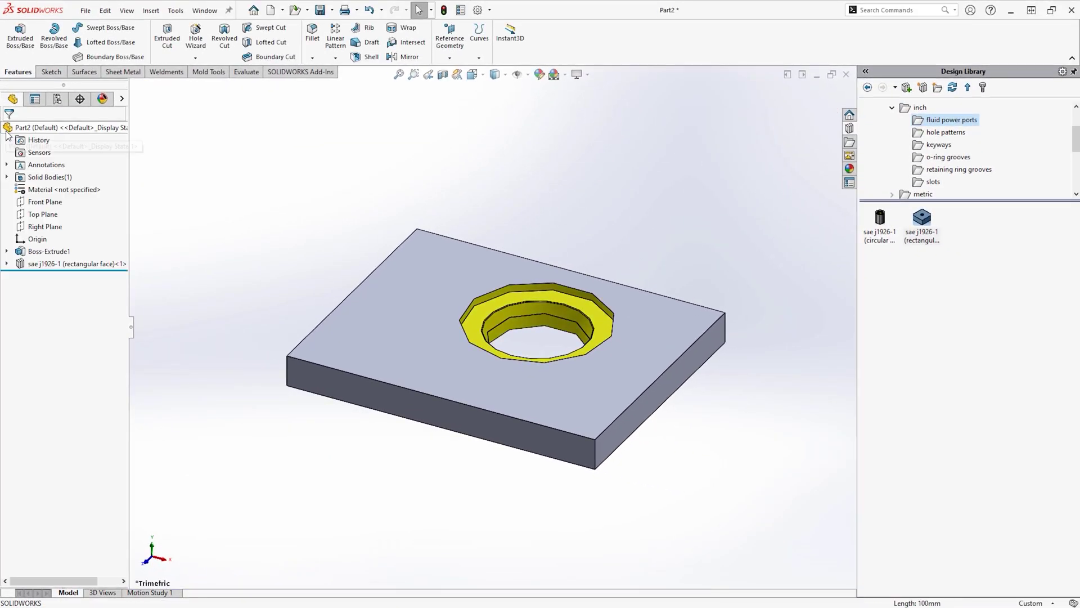
pyautogui.click(6, 264)
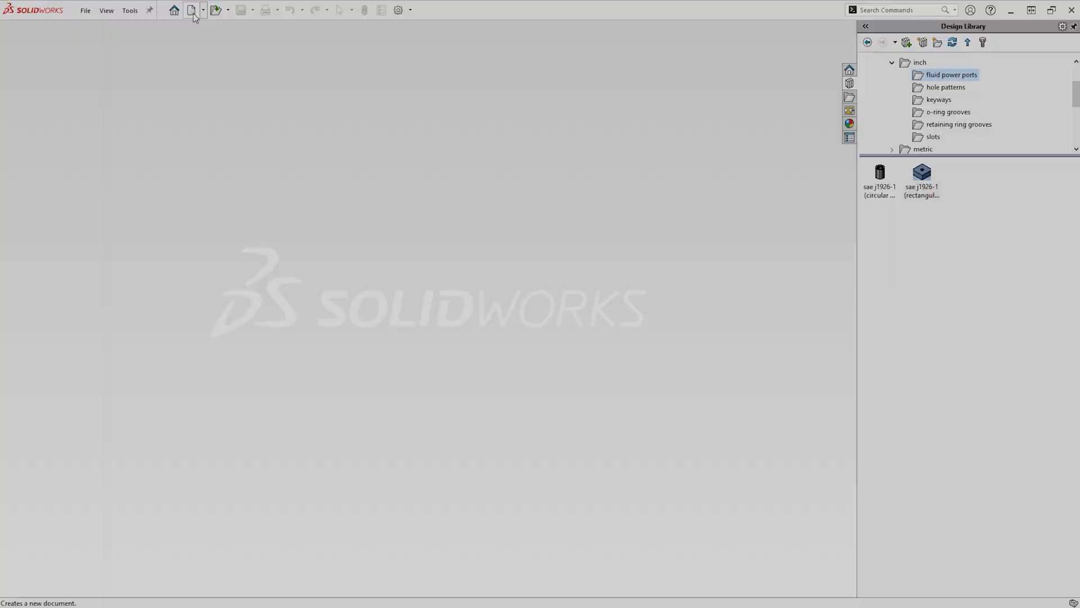
# In a new part, sketch a center rectangle at the origin on the Top Plane.
pyautogui.click(192, 11)
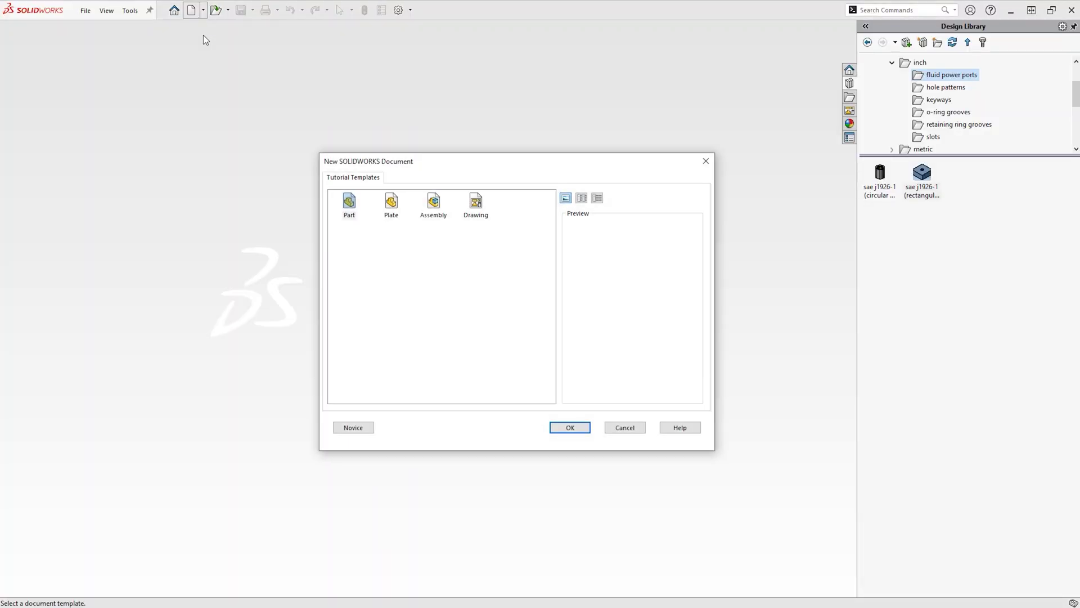
pyautogui.doubleClick(361, 205)
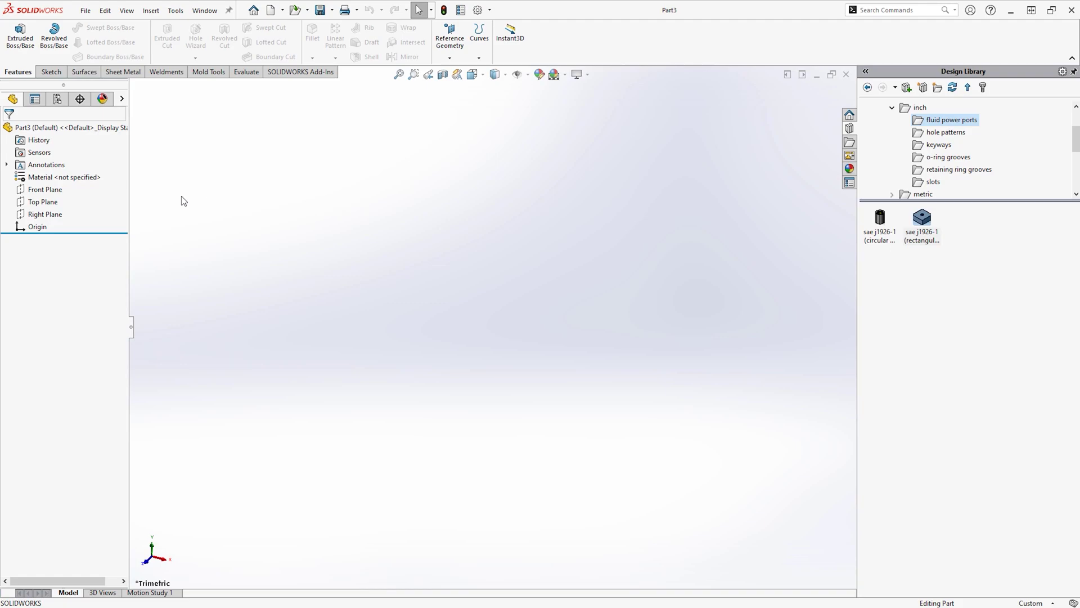
pyautogui.click(43, 202)
pyautogui.click(61, 183)
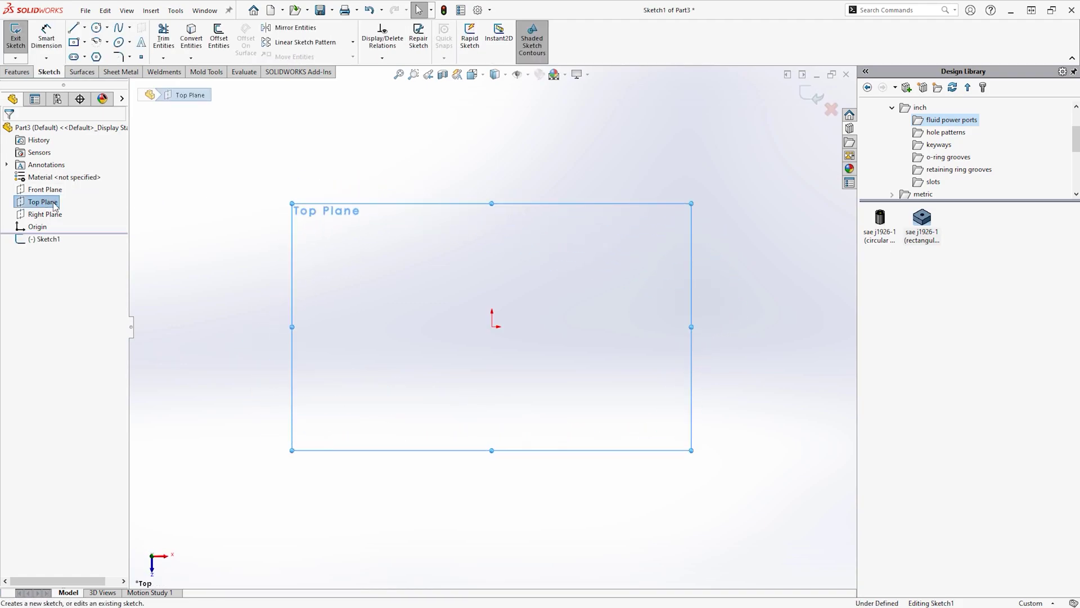
pyautogui.click(74, 41)
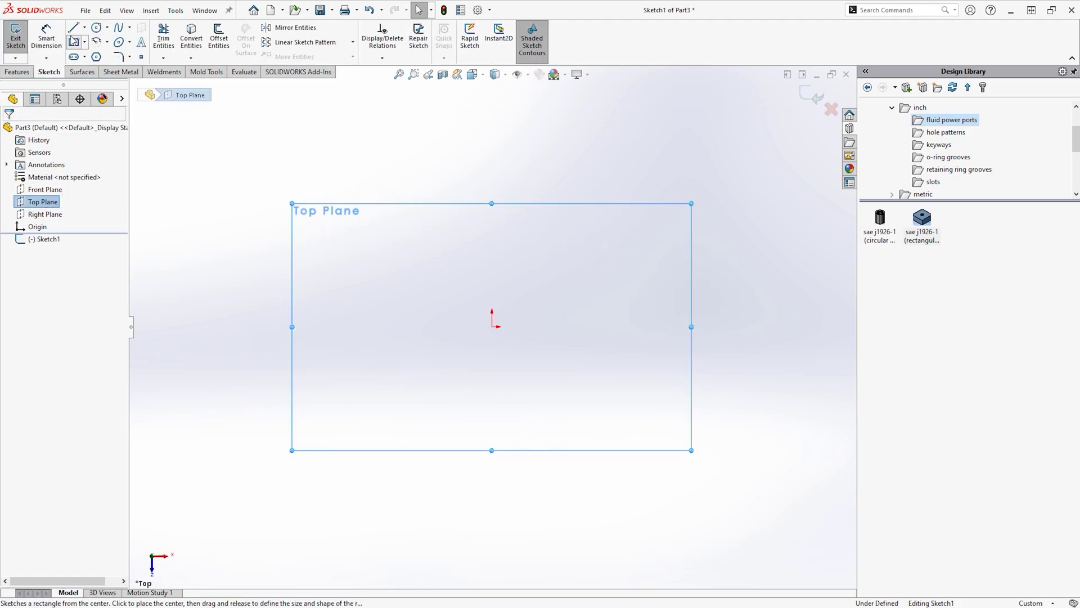
pyautogui.click(492, 326)
pyautogui.click(316, 227)
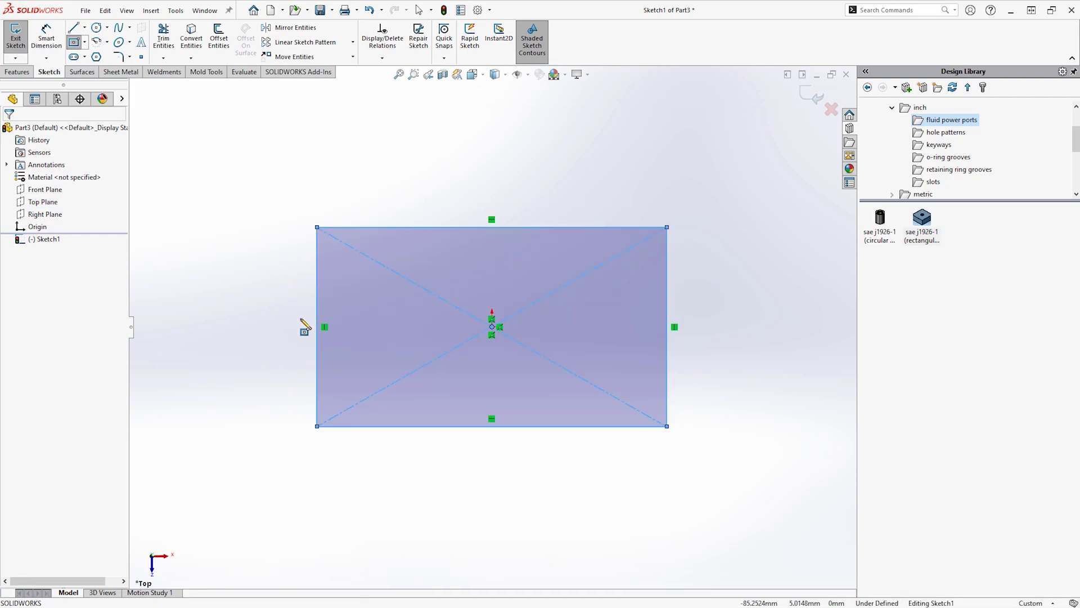
# Dimension the rectangle 100 mm high and 130 mm wide.
pyautogui.click(46, 38)
pyautogui.click(317, 301)
pyautogui.click(262, 315)
pyautogui.write('100')
pyautogui.press('Return')
pyautogui.click(402, 227)
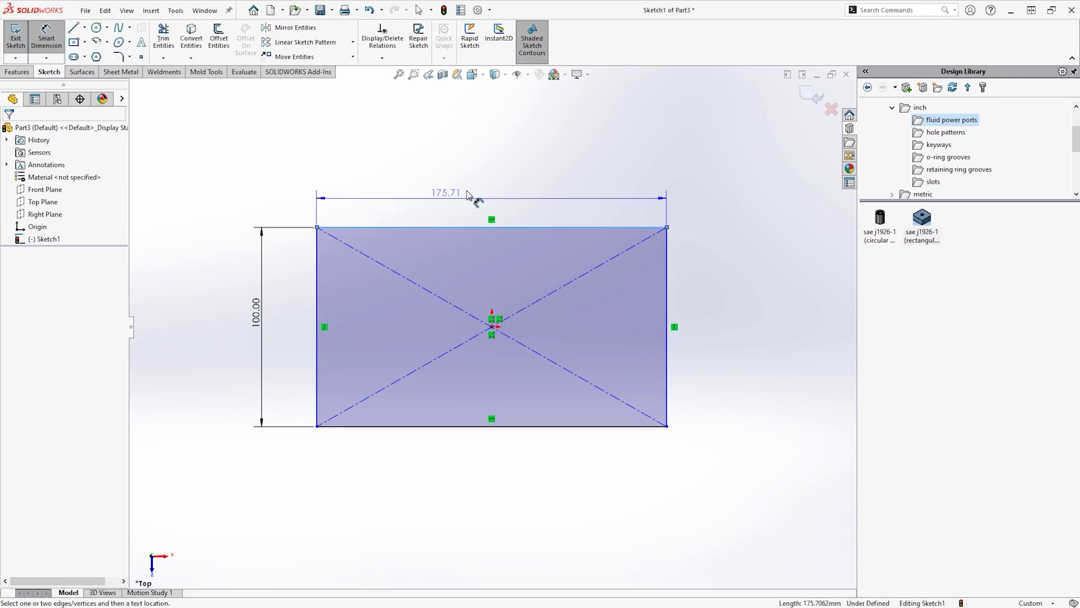
pyautogui.click(471, 187)
pyautogui.write('130')
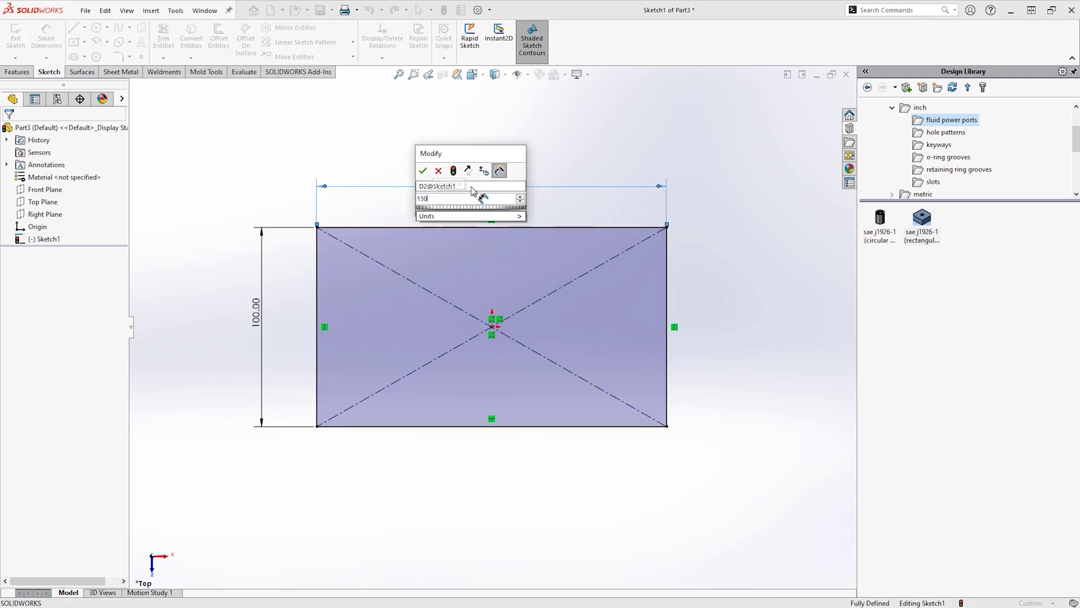
pyautogui.press('Return')
# Extrude the rectangle 10 mm into a plate and select its top face for sketching.
pyautogui.click(17, 71)
pyautogui.click(21, 39)
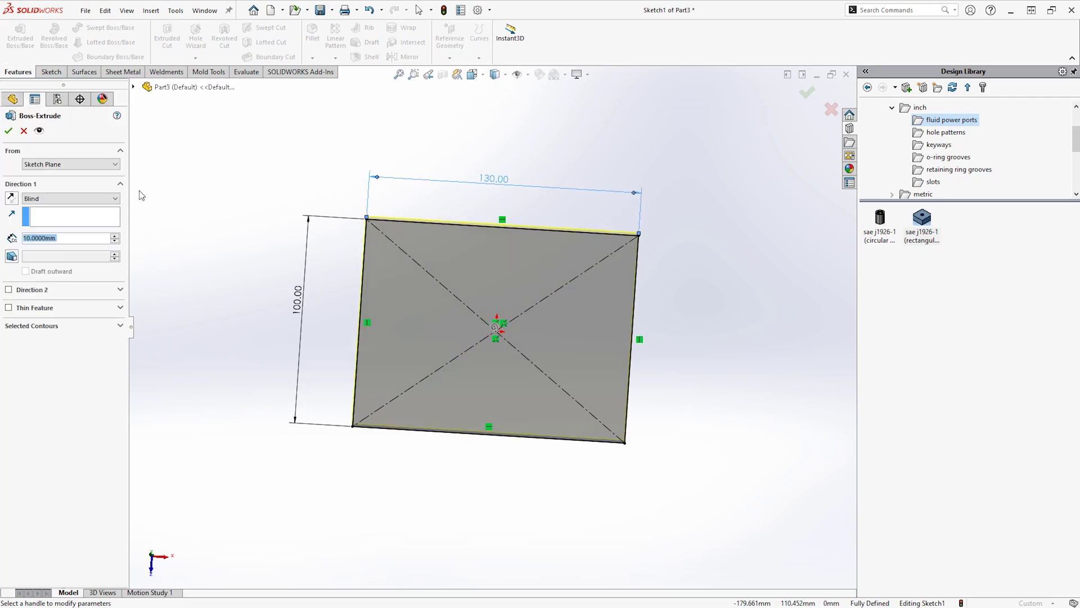
pyautogui.press('Return')
pyautogui.click(425, 311)
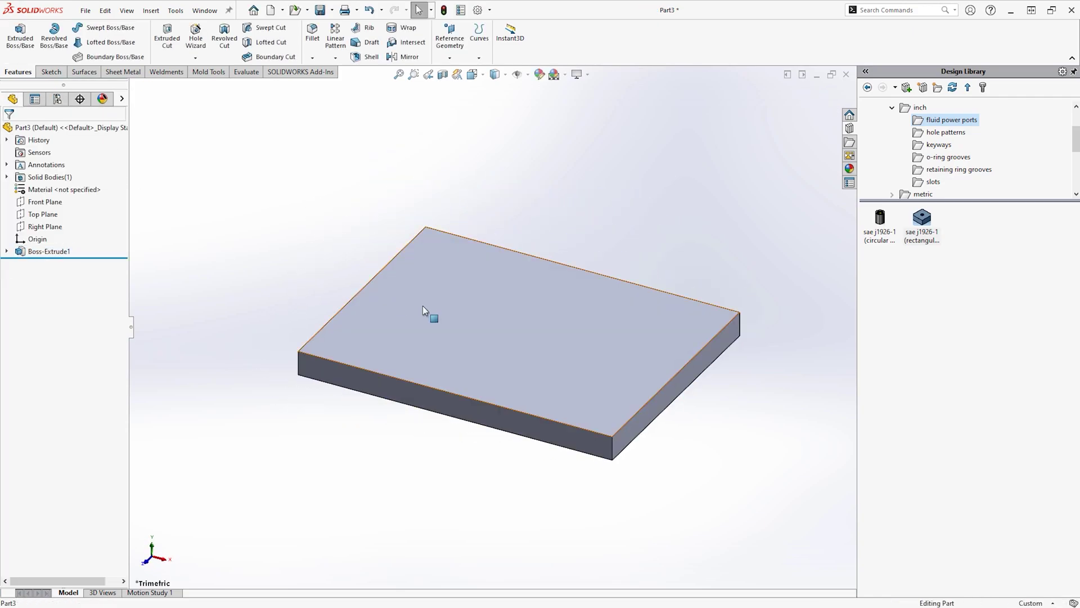
pyautogui.click(475, 270)
# Dimension the S logo: 30 mm and 50 mm offsets from the plate edges and a 23 mm bottom line.
pyautogui.click(75, 29)
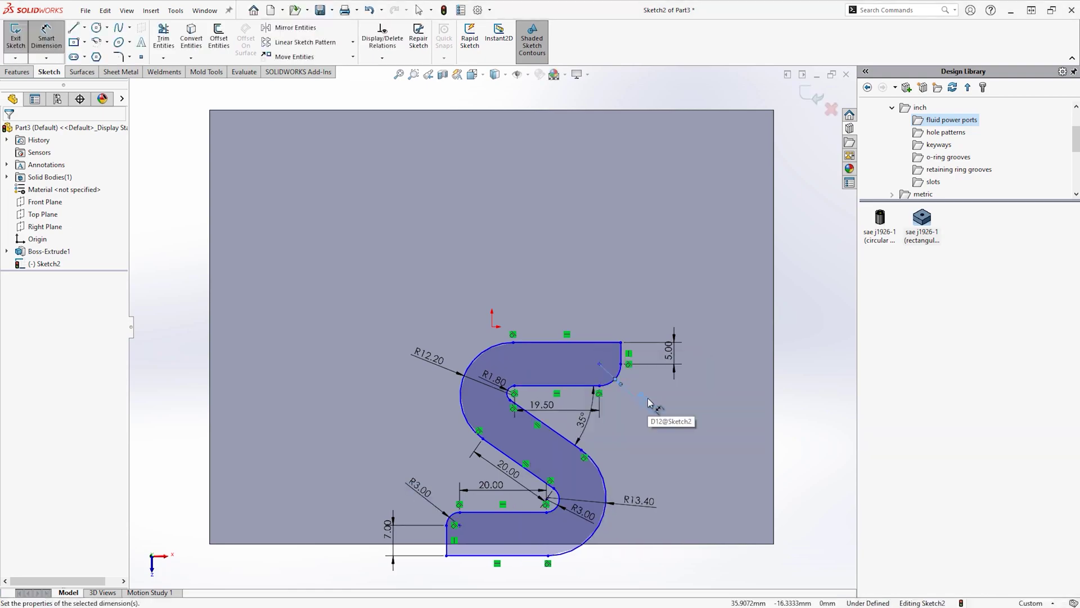
pyautogui.click(533, 452)
pyautogui.click(394, 110)
pyautogui.click(177, 169)
pyautogui.write('30')
pyautogui.press('Return')
pyautogui.click(209, 338)
pyautogui.click(533, 243)
pyautogui.click(342, 439)
pyautogui.write('50')
pyautogui.press('Return')
pyautogui.click(390, 347)
pyautogui.click(398, 385)
pyautogui.press('Return')
# Delete the logo's horizontal and vertical relations in Display/Delete Relations.
pyautogui.click(383, 39)
pyautogui.press('Delete')
pyautogui.press('Delete')
pyautogui.press('Delete')
pyautogui.press('Delete')
pyautogui.press('Delete')
pyautogui.press('Delete')
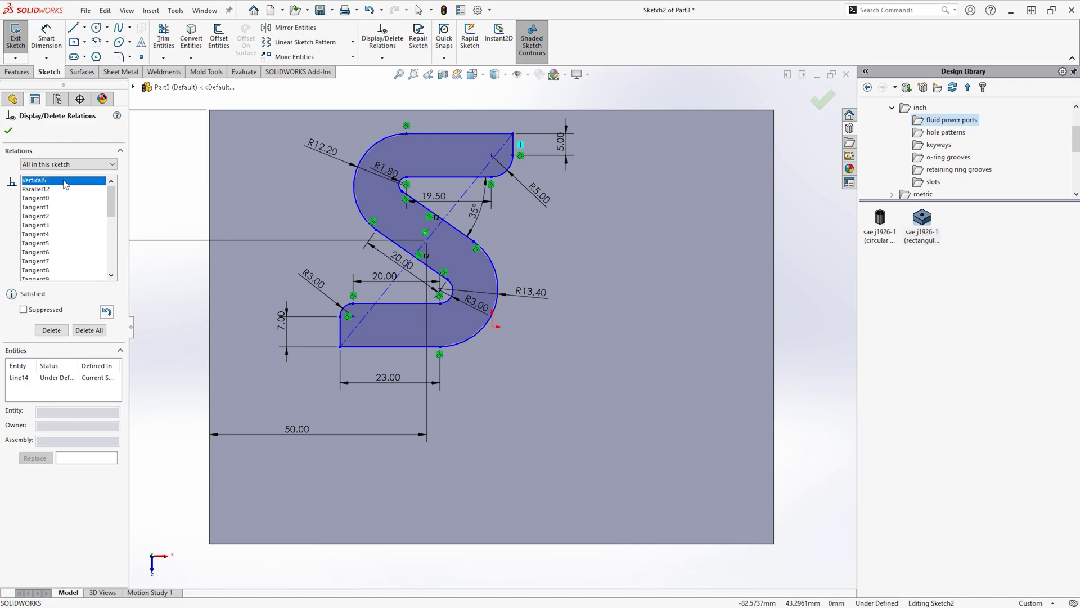
pyautogui.press('Return')
# Add Parallel relations tying the logo's lines to the plate's top and left edges, then exit the sketch.
pyautogui.keyDown('ctrl'); pyautogui.click(456, 177); pyautogui.keyUp('ctrl')
pyautogui.click(559, 128)
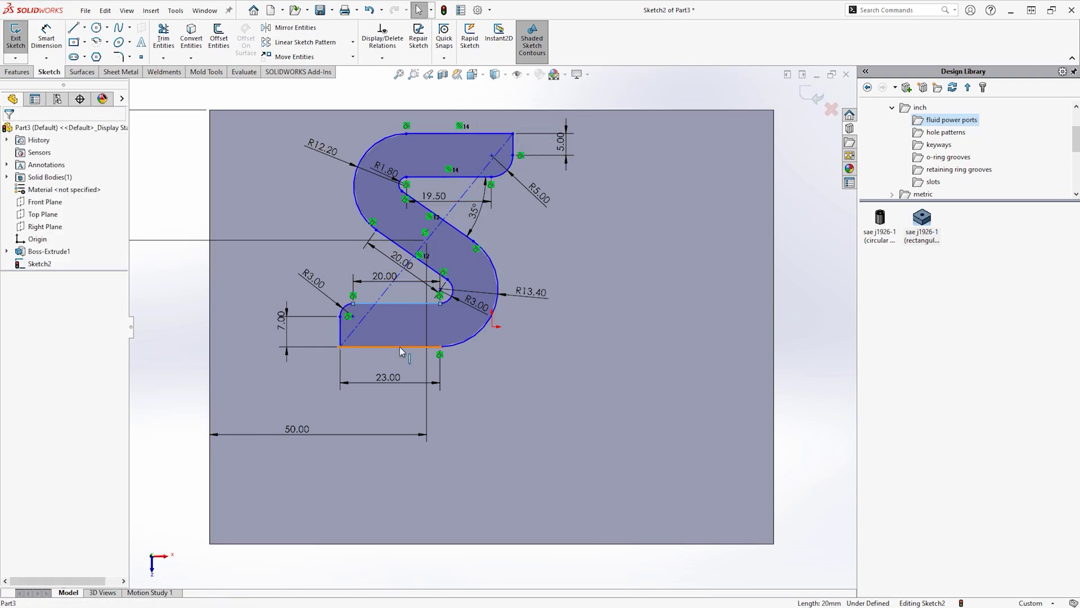
pyautogui.click(387, 346)
pyautogui.click(472, 133)
pyautogui.keyDown('ctrl'); pyautogui.click(495, 110); pyautogui.keyUp('ctrl')
pyautogui.click(556, 82)
pyautogui.click(340, 329)
pyautogui.keyDown('ctrl'); pyautogui.click(210, 309); pyautogui.keyUp('ctrl')
pyautogui.click(277, 278)
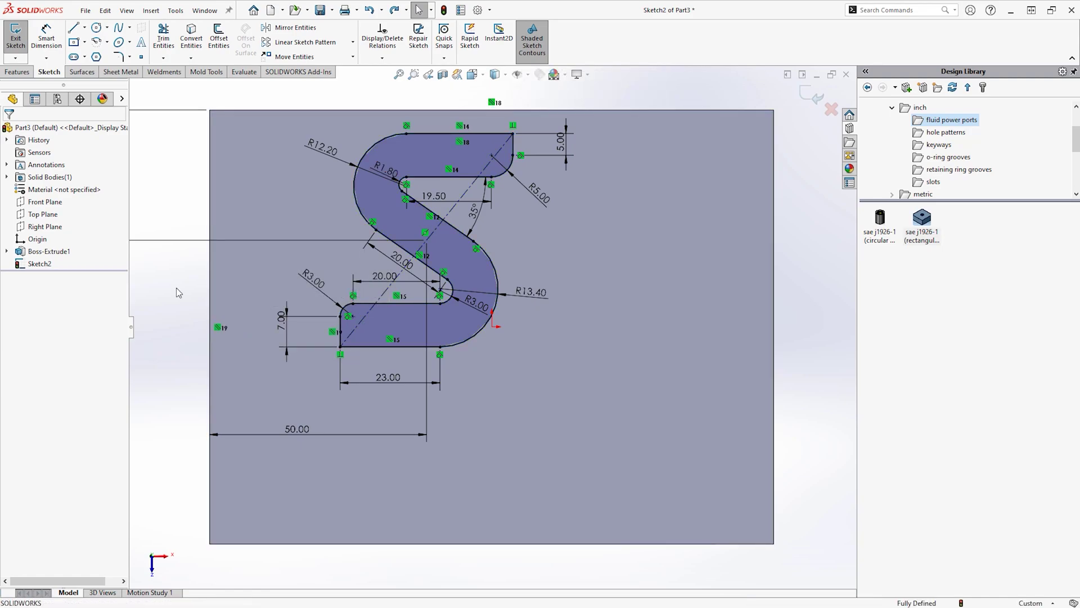
pyautogui.click(16, 40)
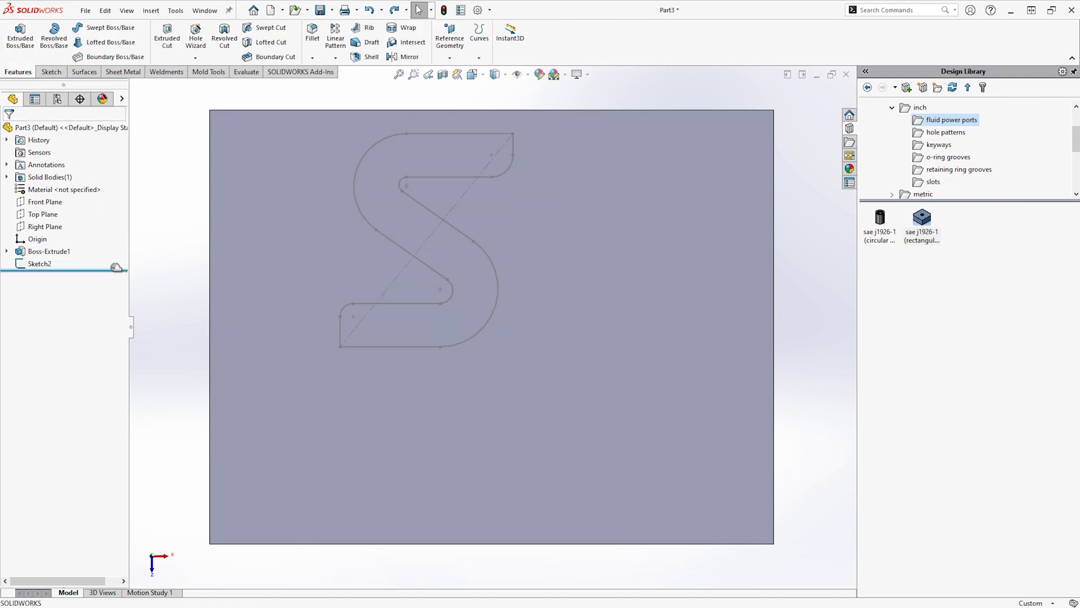
# With Sketch2 selected, save as Lib Feat Part (*.sldlfp) 'SOLID SOLUTIONS logo' in Desktop\Custom Library.
pyautogui.click(39, 264)
pyautogui.click(85, 11)
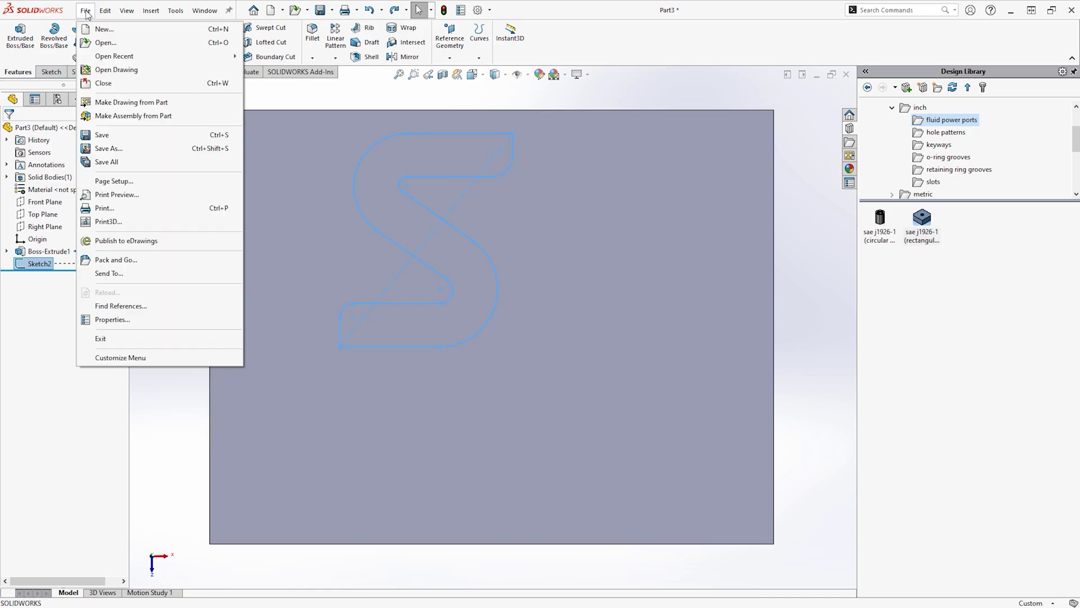
pyautogui.click(108, 148)
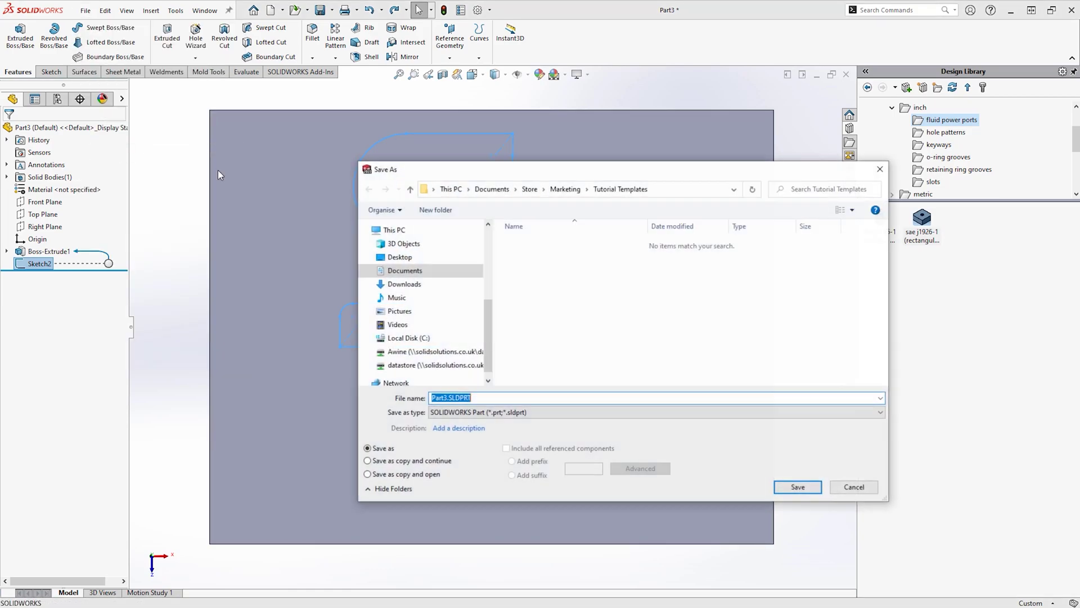
pyautogui.click(472, 412)
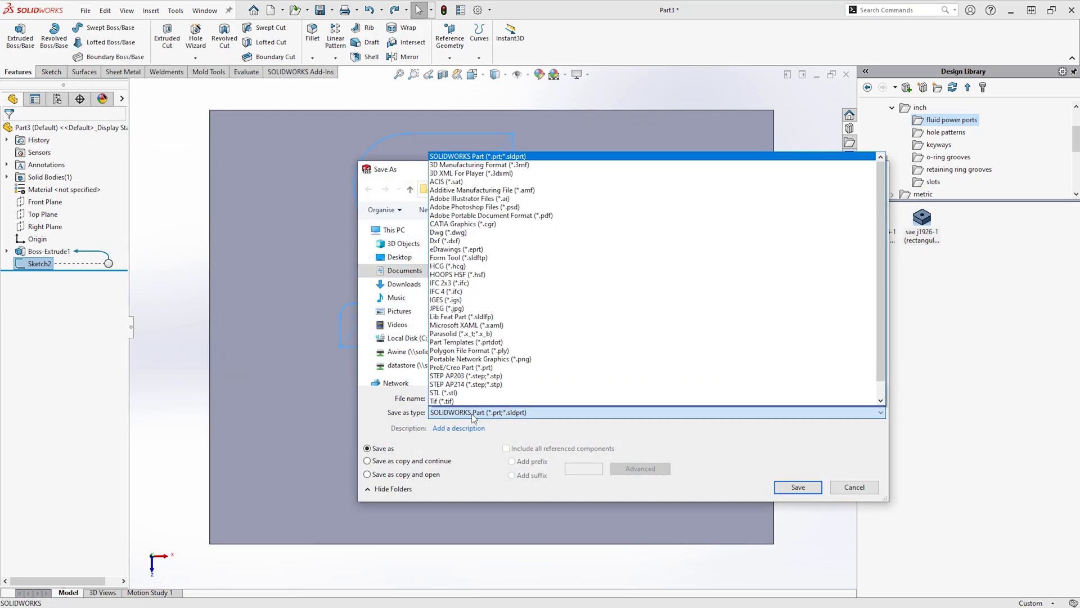
pyautogui.click(497, 316)
pyautogui.click(434, 257)
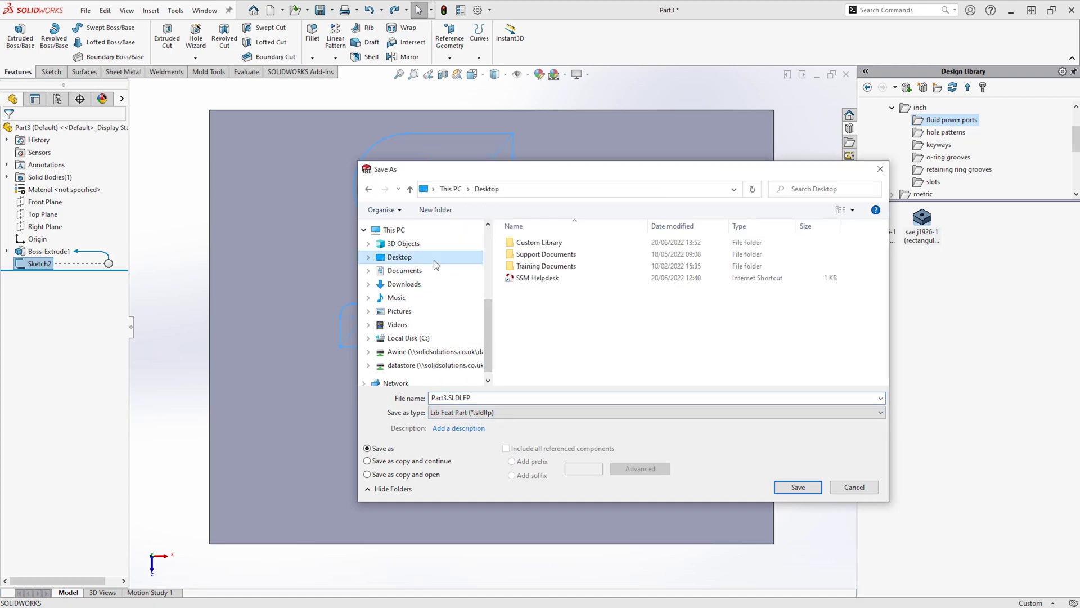
pyautogui.doubleClick(539, 242)
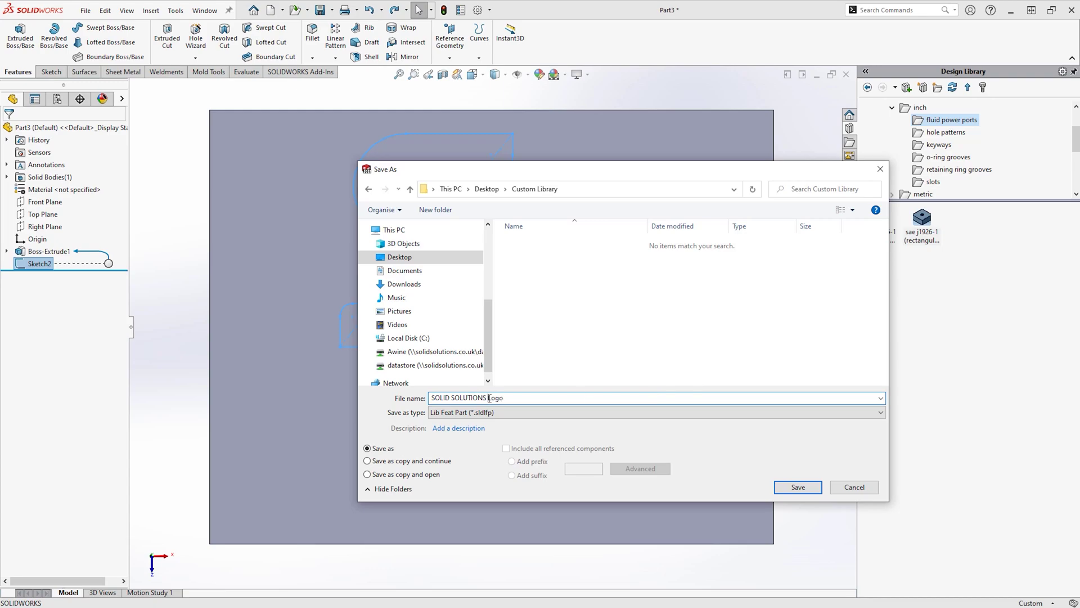
pyautogui.press('Return')
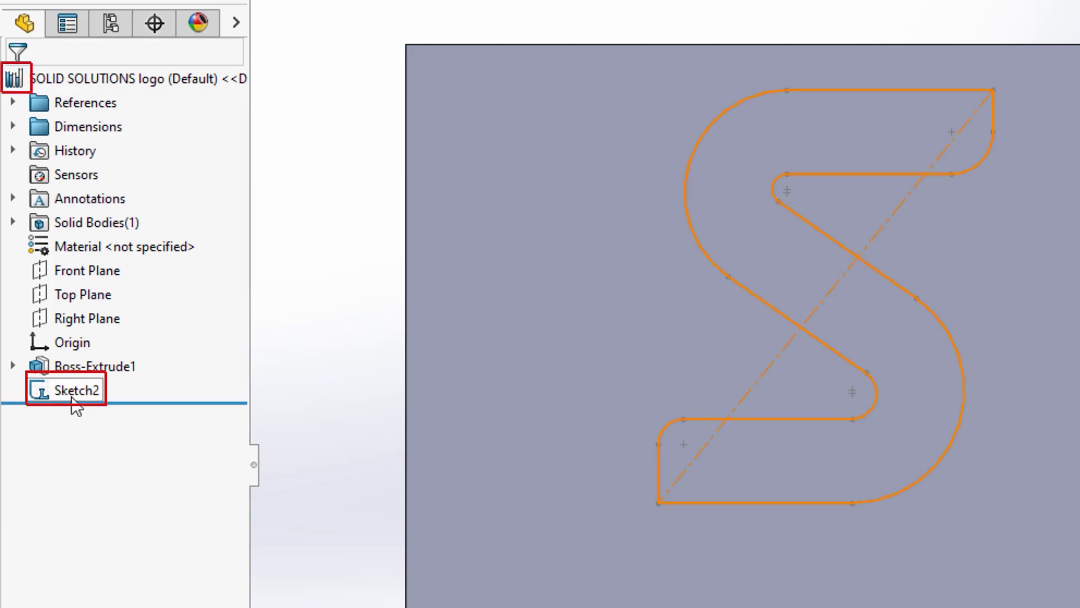
# Expand References and Dimensions and identify dimensions D1–D5 and D13–D15 on the model.
pyautogui.click(17, 81)
pyautogui.click(12, 102)
pyautogui.click(19, 197)
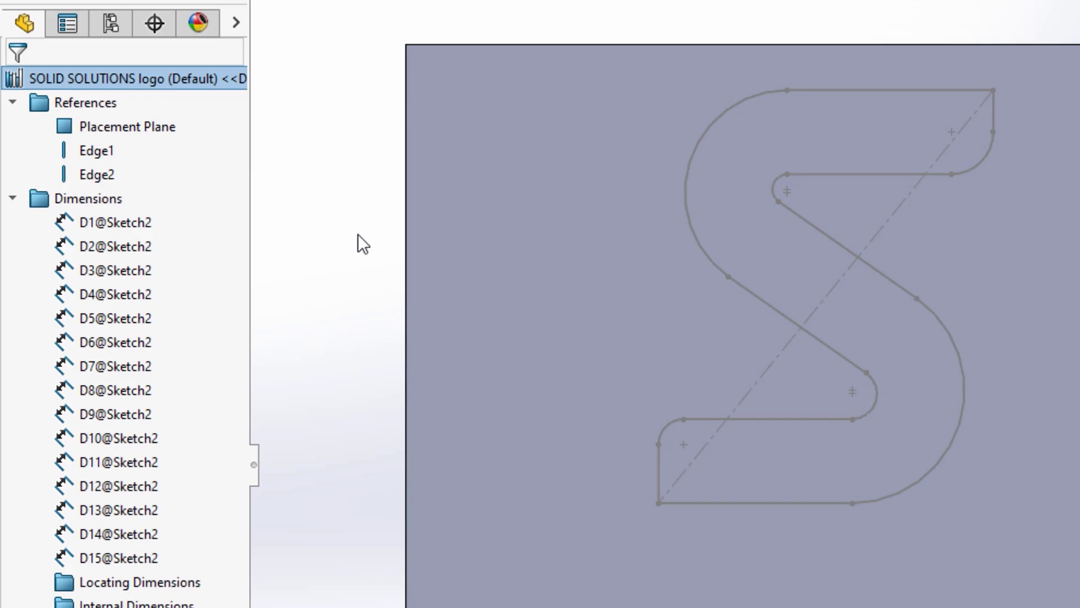
pyautogui.click(118, 223)
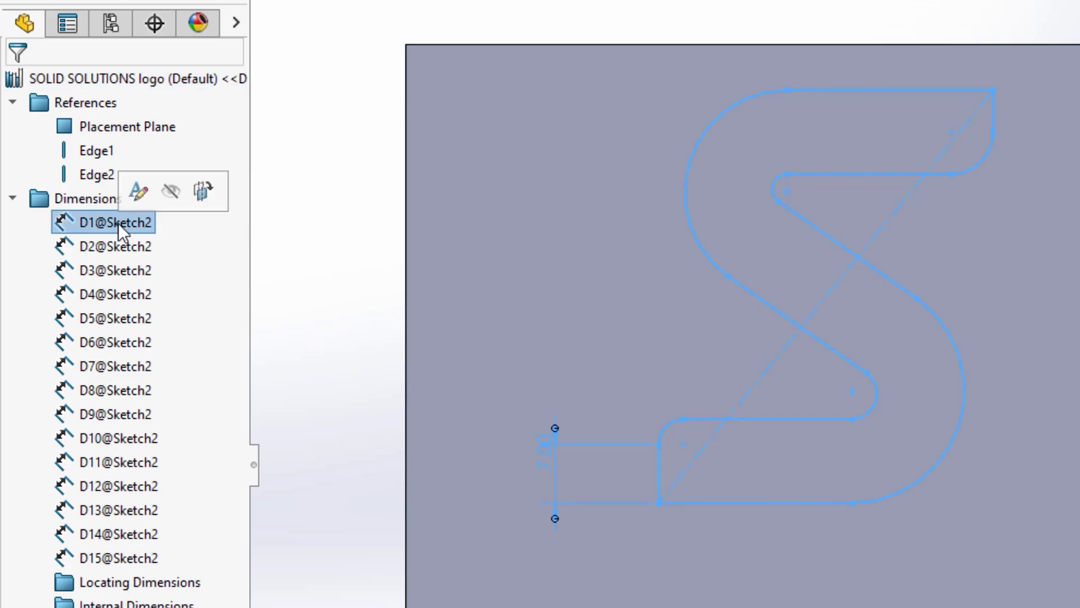
pyautogui.click(118, 252)
pyautogui.click(117, 273)
pyautogui.click(115, 297)
pyautogui.click(115, 319)
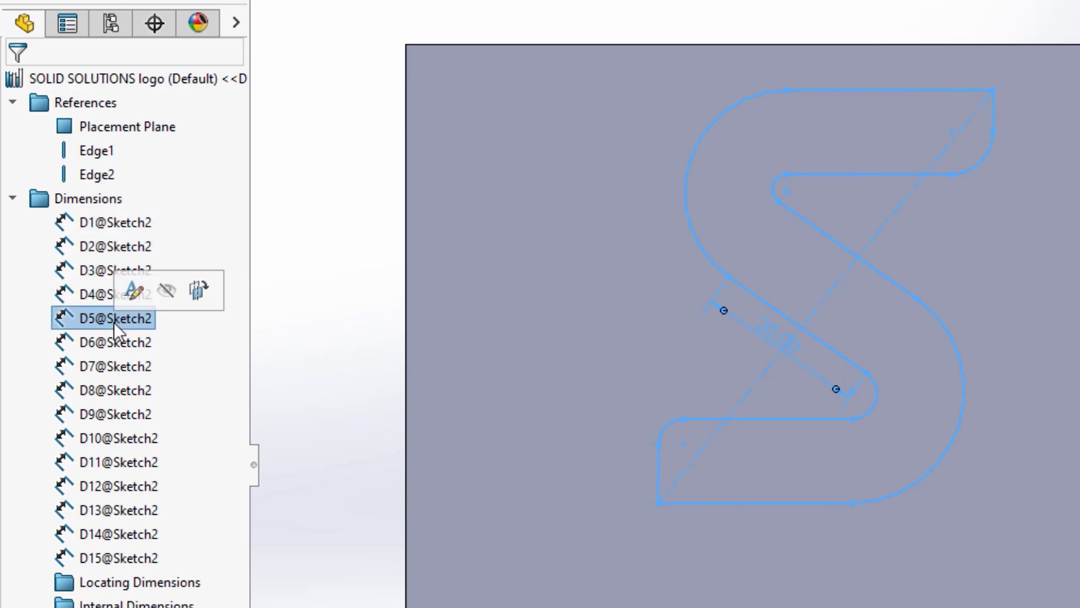
pyautogui.click(133, 558)
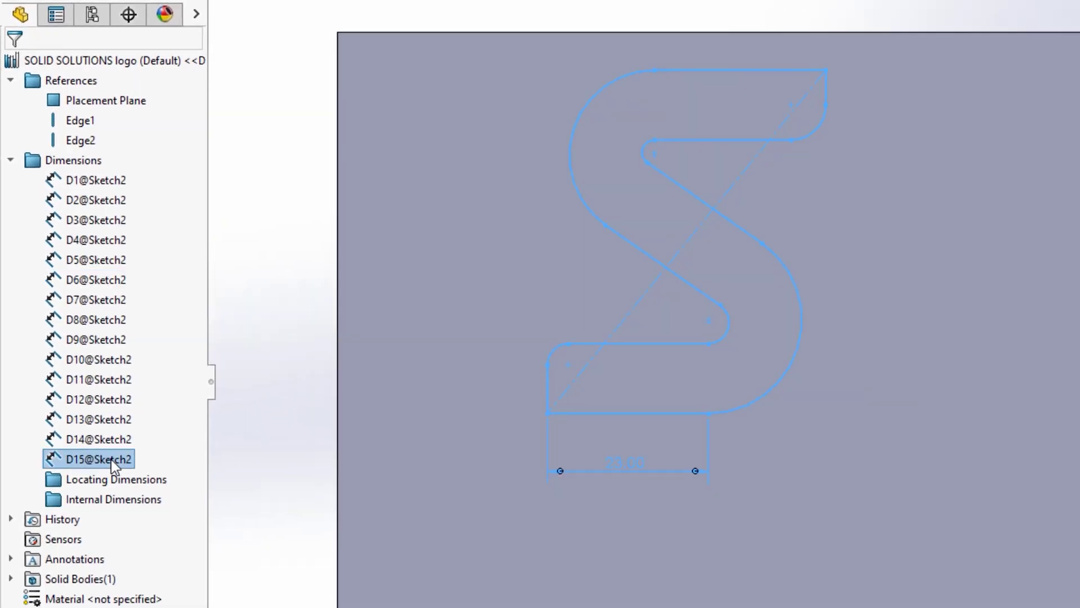
pyautogui.click(97, 440)
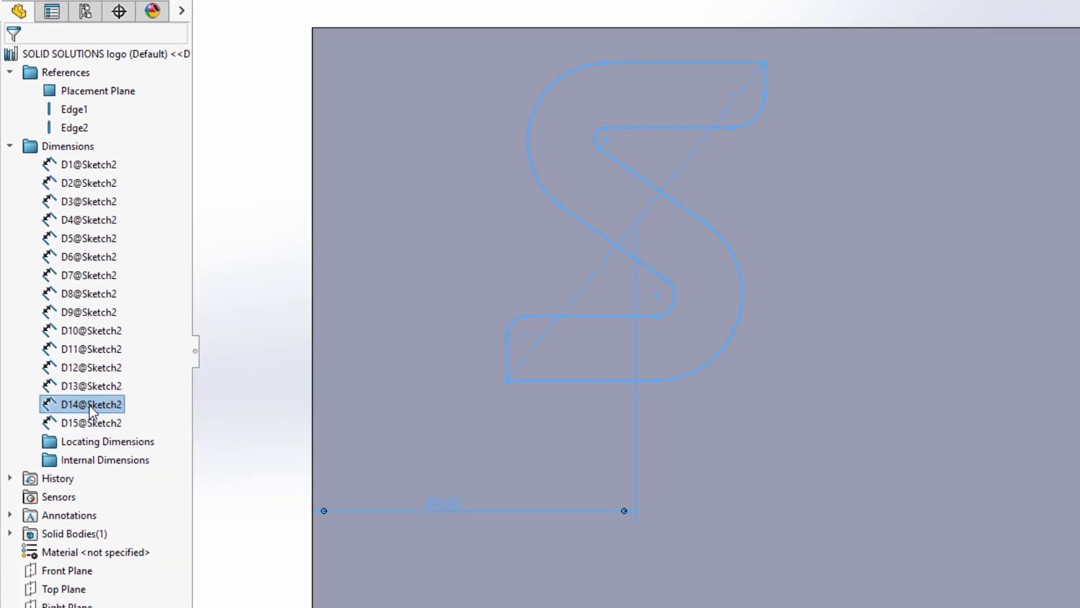
pyautogui.click(81, 420)
# Move D13@Sketch2 and D14@Sketch2 into the Locating Dimensions folder.
pyautogui.moveTo(71, 391)
pyautogui.mouseDown()
pyautogui.moveTo(89, 406)
pyautogui.moveTo(92, 439)
pyautogui.mouseUp()
pyautogui.moveTo(84, 393)
pyautogui.mouseDown()
pyautogui.moveTo(73, 417)
pyautogui.moveTo(91, 421)
pyautogui.mouseUp()
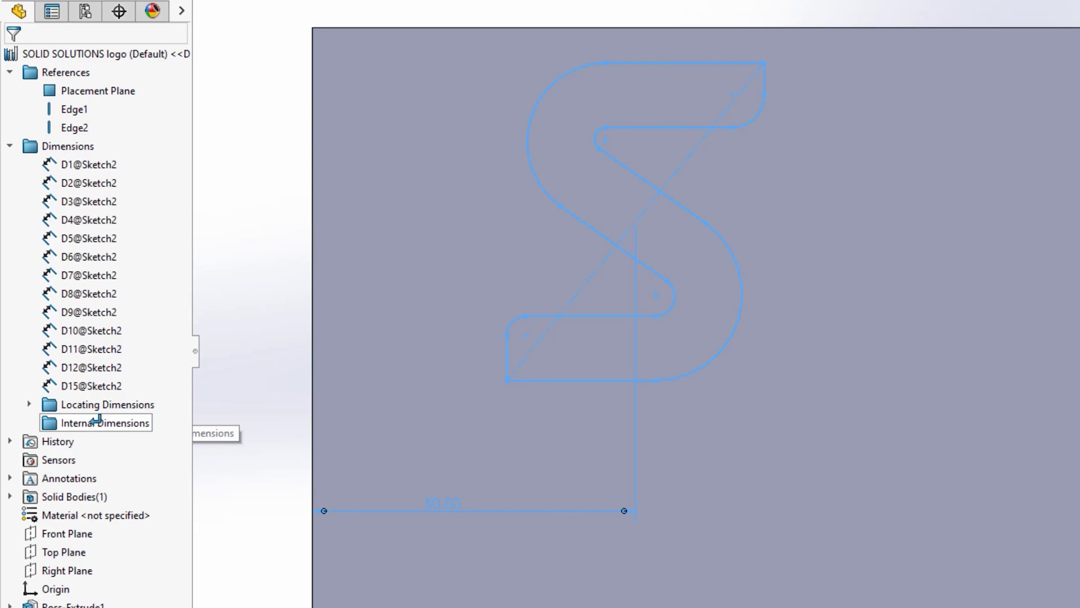
pyautogui.moveTo(96, 419); pyautogui.dragTo(97, 421)
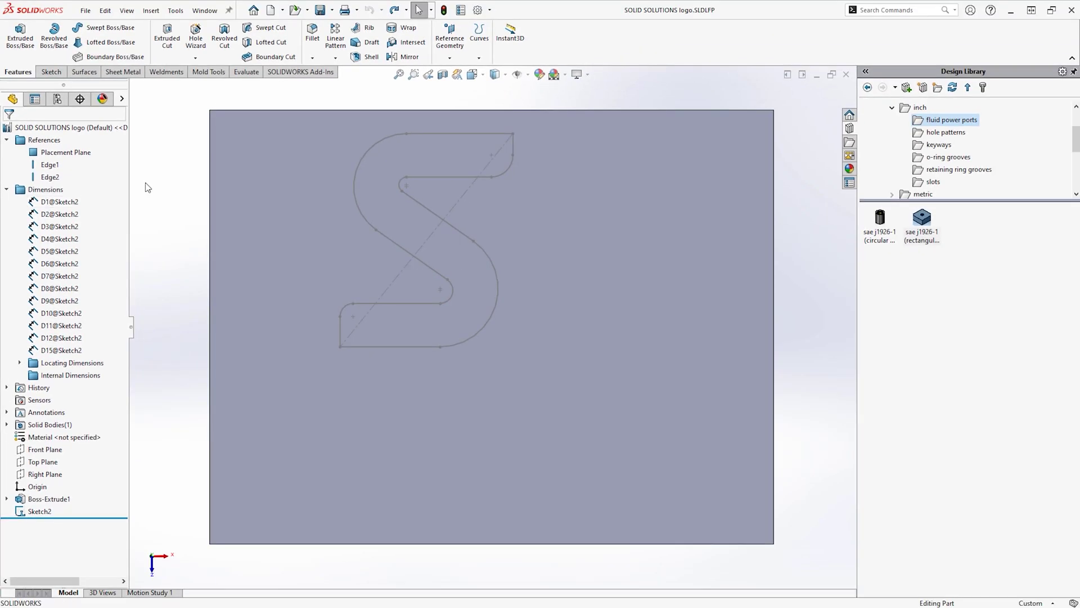
# Create a new part from the Plate template and move the Custom Library window aside.
pyautogui.click(192, 9)
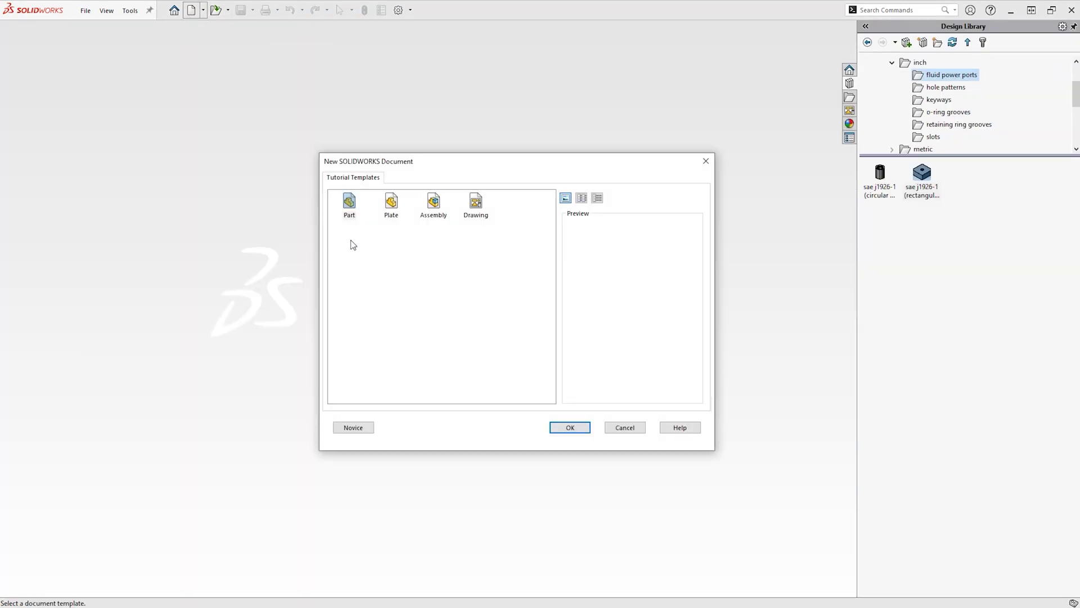
pyautogui.doubleClick(391, 212)
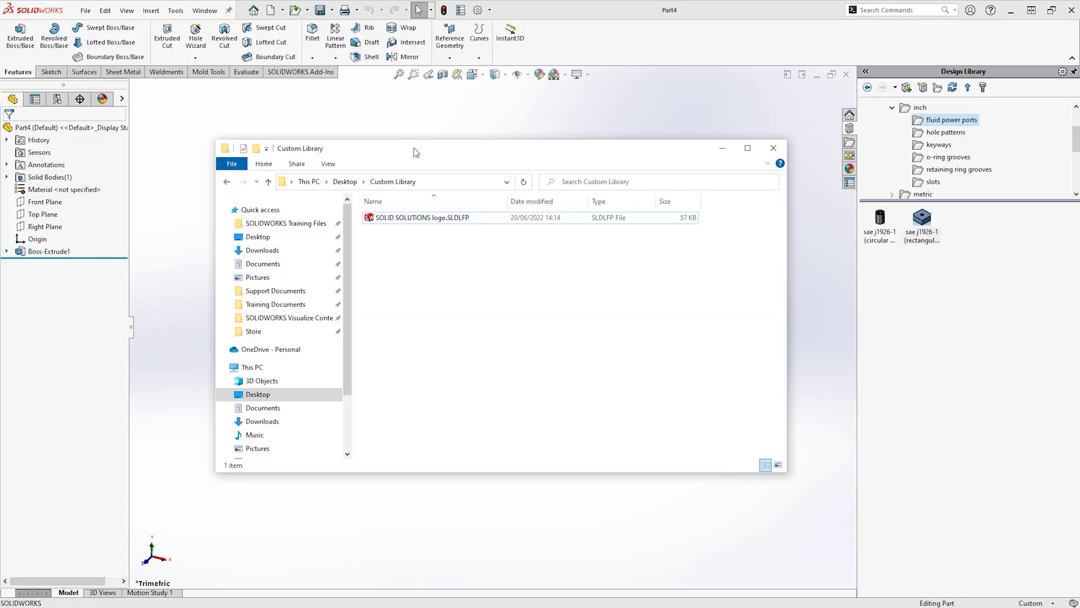
pyautogui.moveTo(415, 150); pyautogui.dragTo(761, 146)
# Place the logo library feature on the plate's top face with D13 and D14 set to 40.
pyautogui.moveTo(748, 213); pyautogui.dragTo(440, 316)
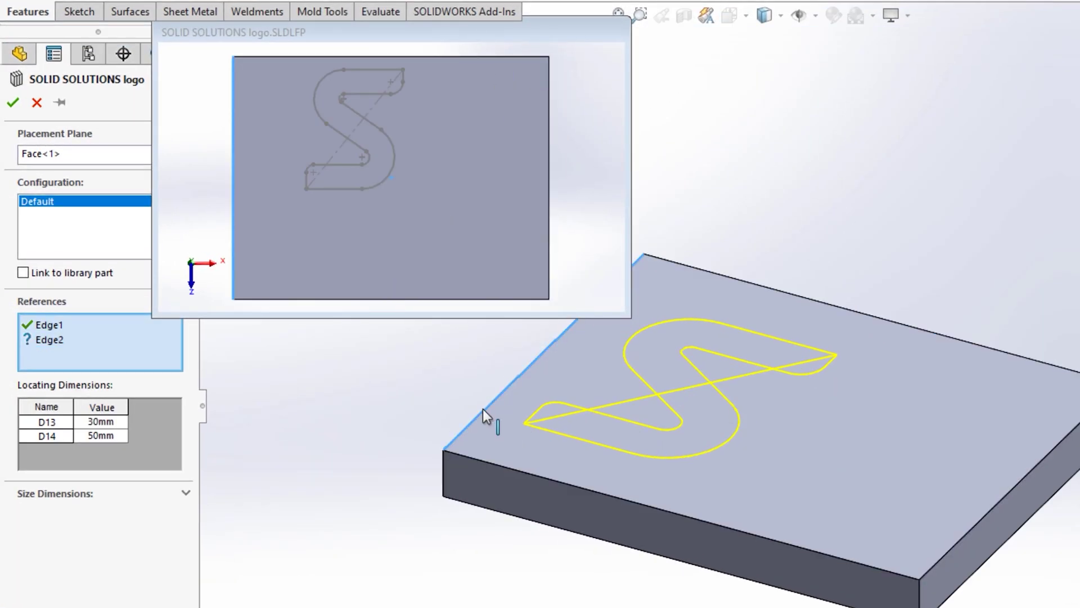
pyautogui.click(485, 414)
pyautogui.click(102, 421)
pyautogui.write('40')
pyautogui.click(97, 436)
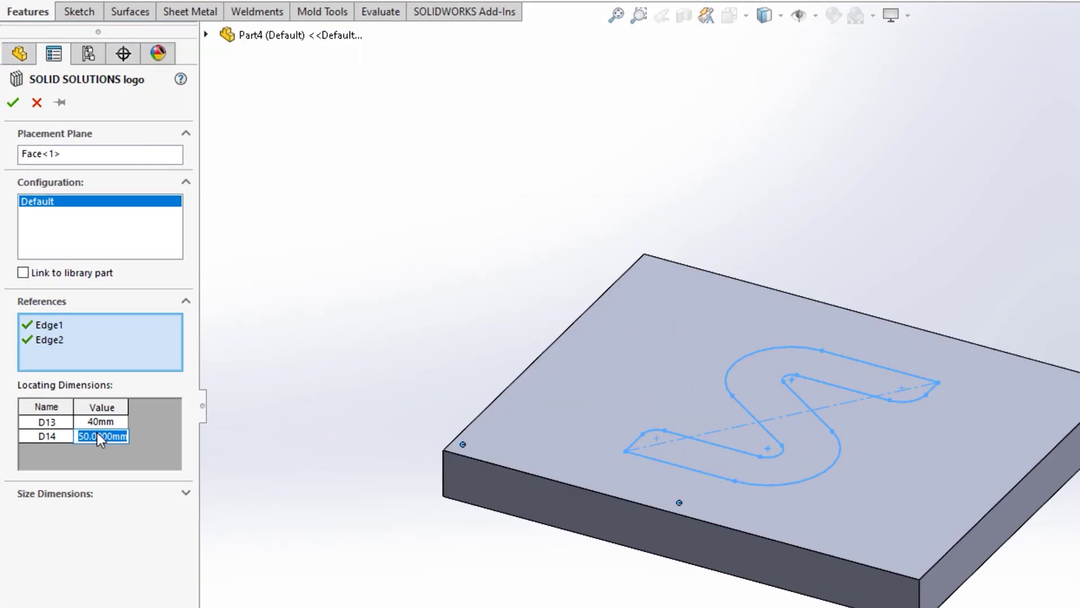
pyautogui.write('40')
pyautogui.click(13, 102)
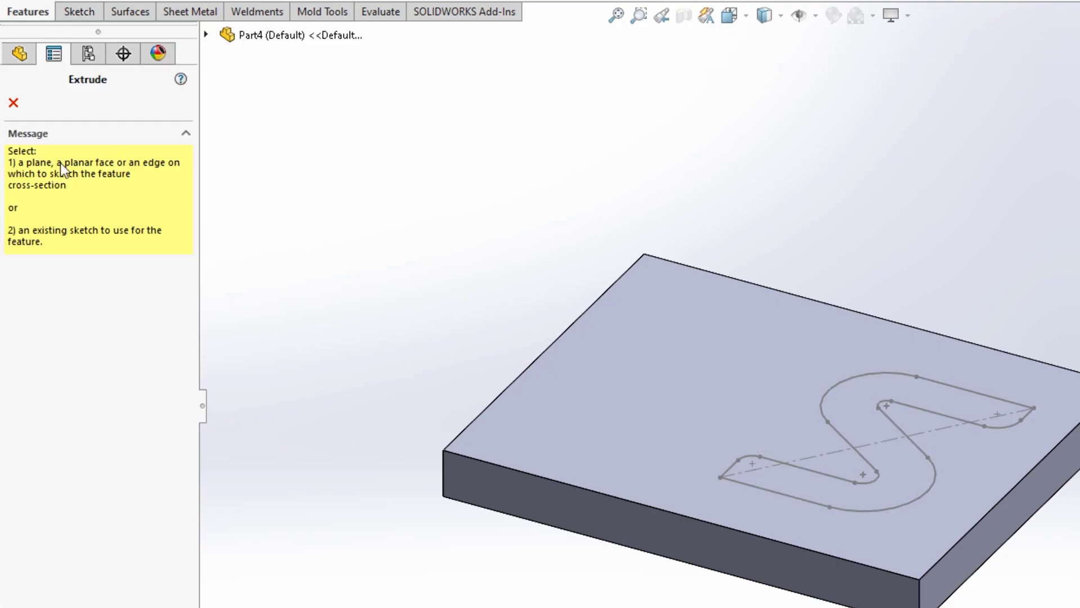
# Extrude the S sketch upward as Boss-Extrude2 and expand it in the tree.
pyautogui.click(757, 486)
pyautogui.click(13, 102)
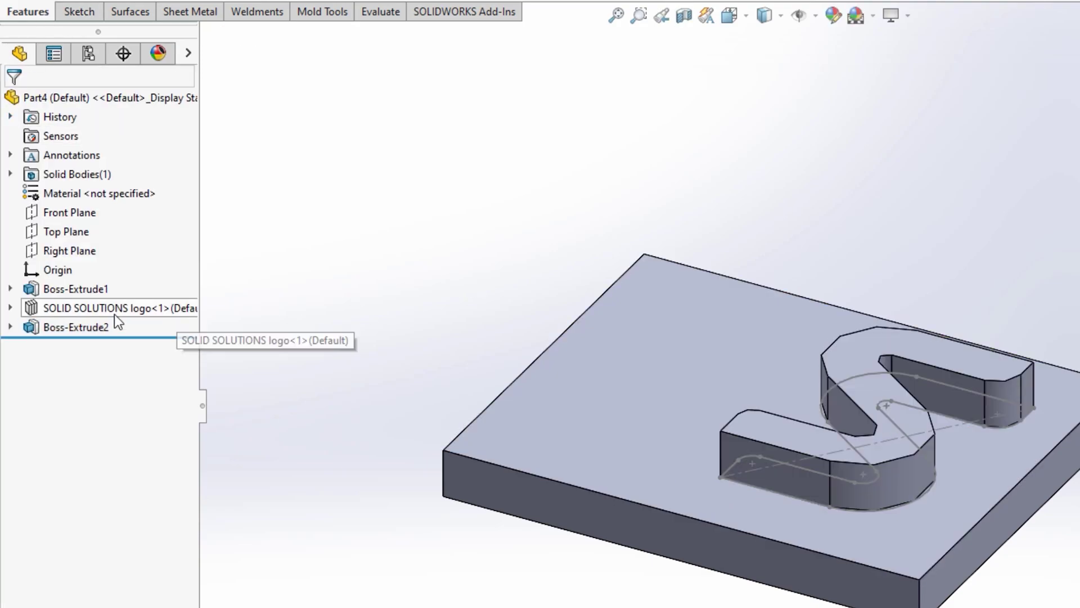
pyautogui.click(10, 326)
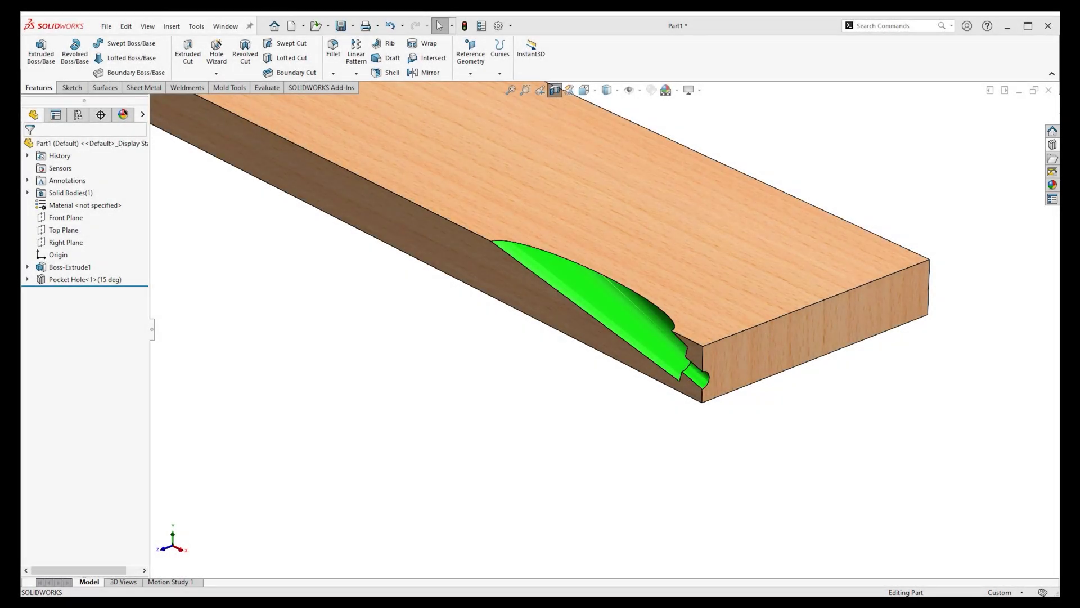
# Turn off Section View, start a new Plate-template part and select its top face.
pyautogui.click(554, 90)
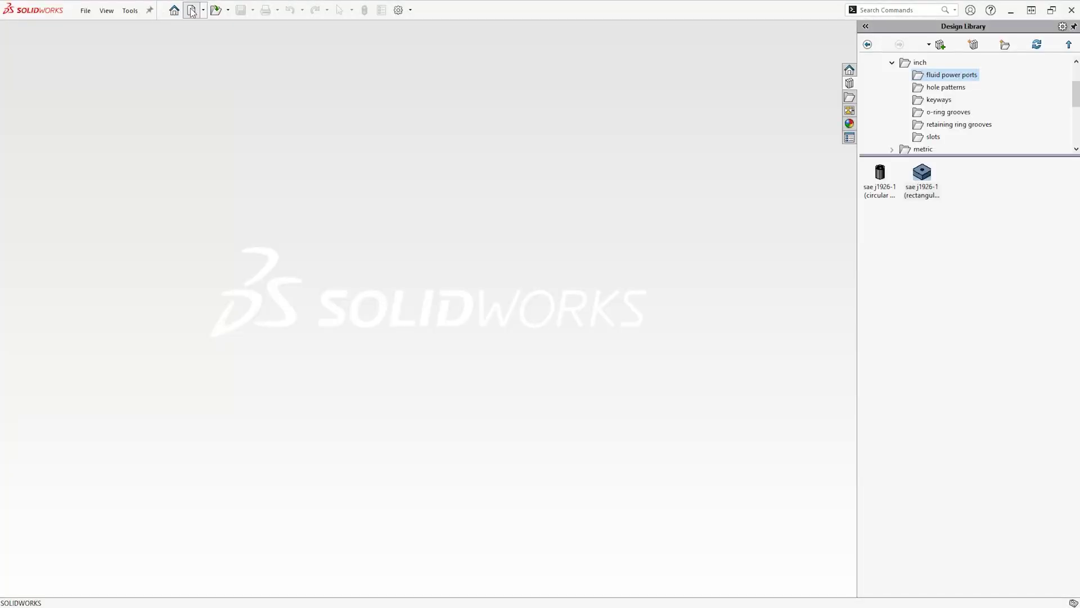
pyautogui.click(192, 11)
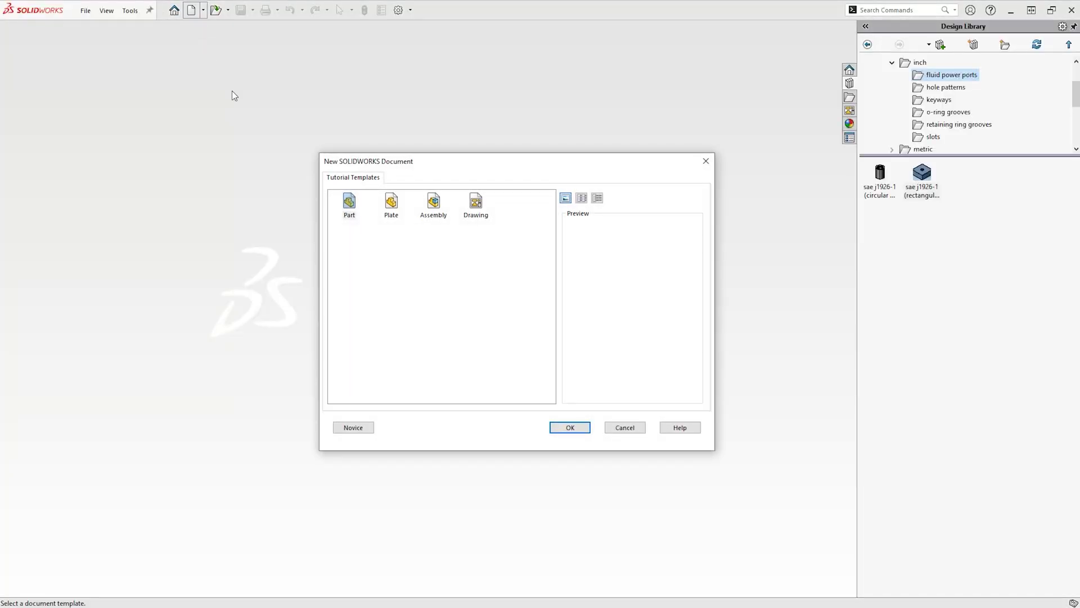
pyautogui.click(391, 206)
pyautogui.doubleClick(392, 206)
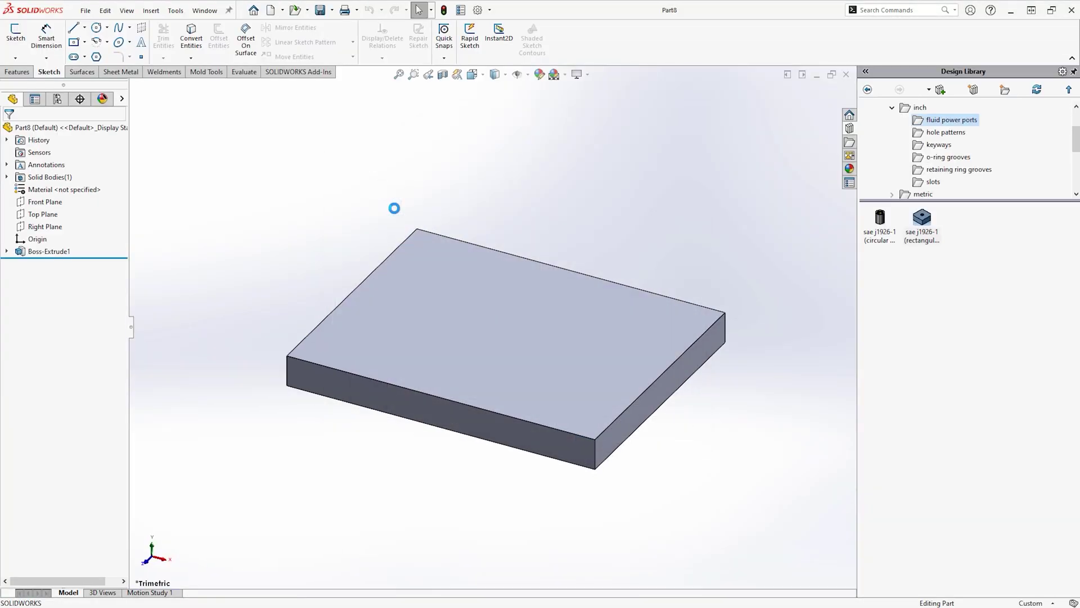
pyautogui.click(444, 336)
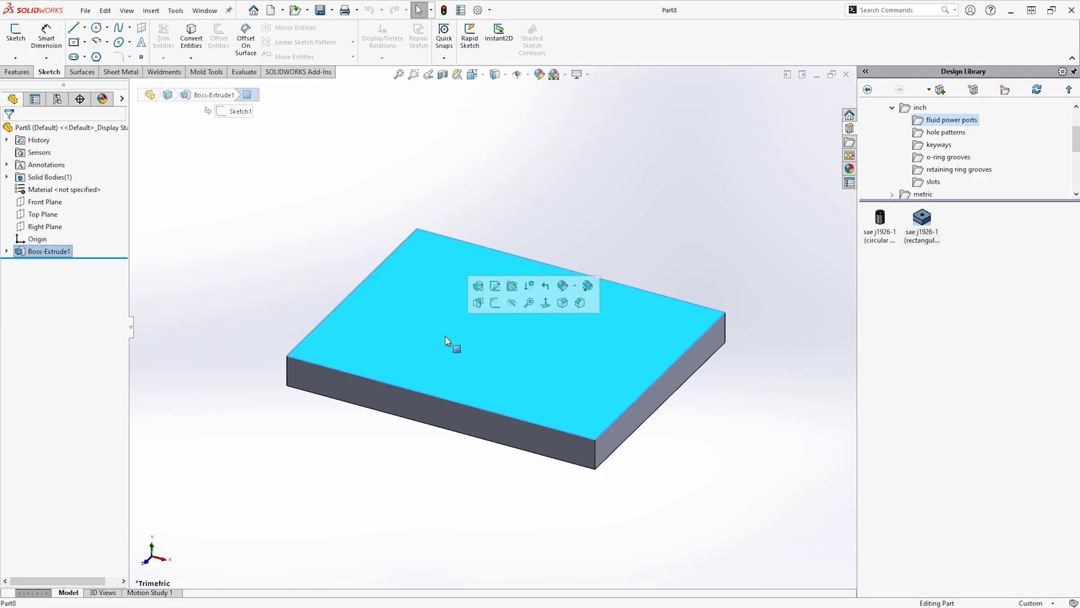
# Sketch a centerline along the top face's right edge, 25 from the top edge, and exit the sketch.
pyautogui.click(497, 306)
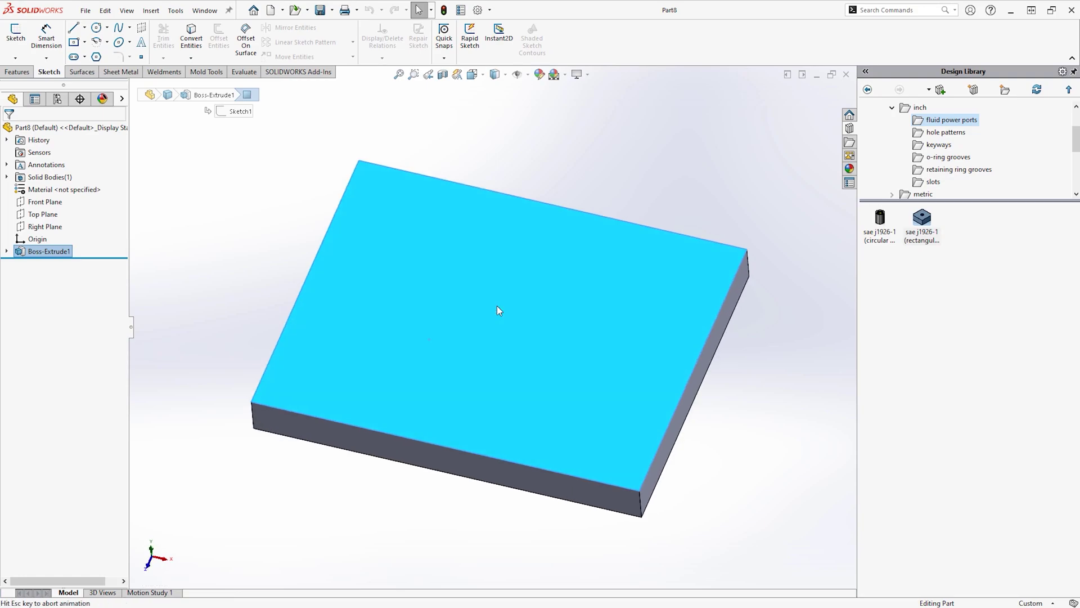
pyautogui.click(84, 27)
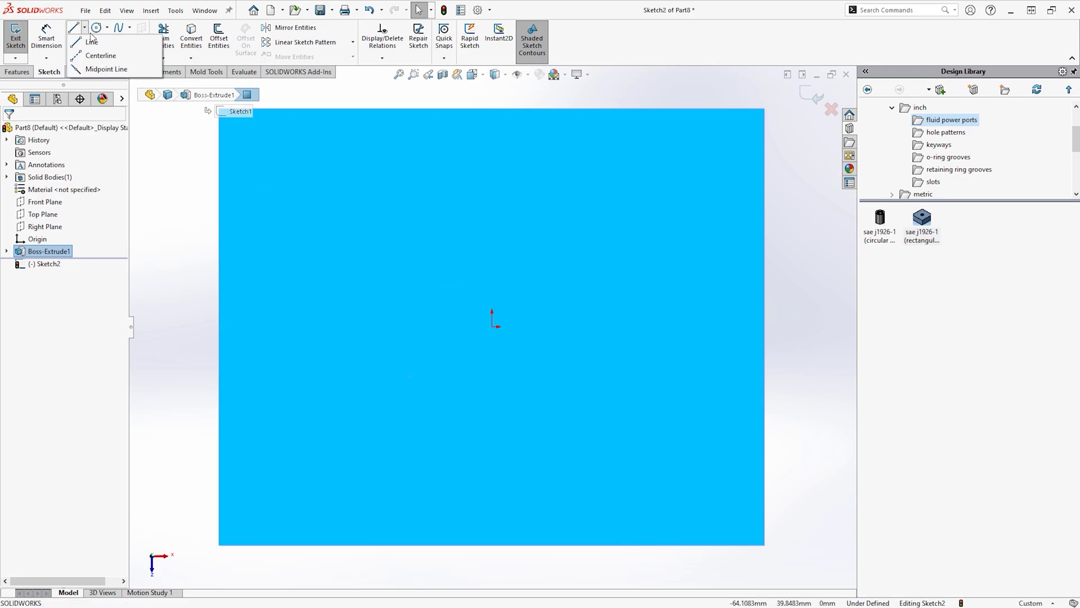
pyautogui.click(98, 53)
pyautogui.moveTo(765, 205); pyautogui.dragTo(766, 381)
pyautogui.moveTo(815, 368); pyautogui.dragTo(789, 234, button='right')
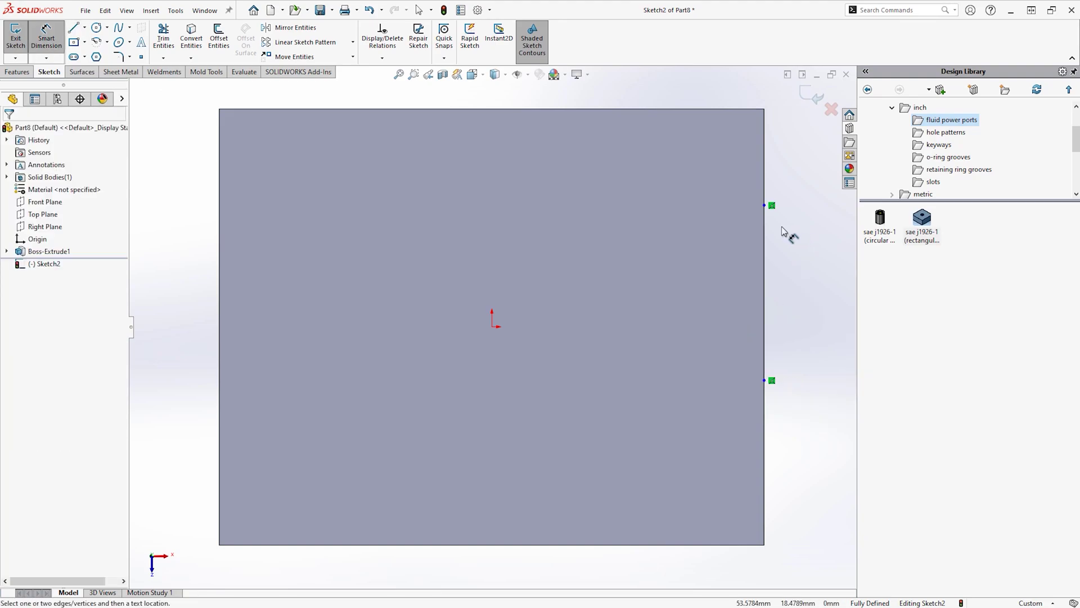
pyautogui.click(716, 109)
pyautogui.click(792, 148)
pyautogui.write('25')
pyautogui.press('Return')
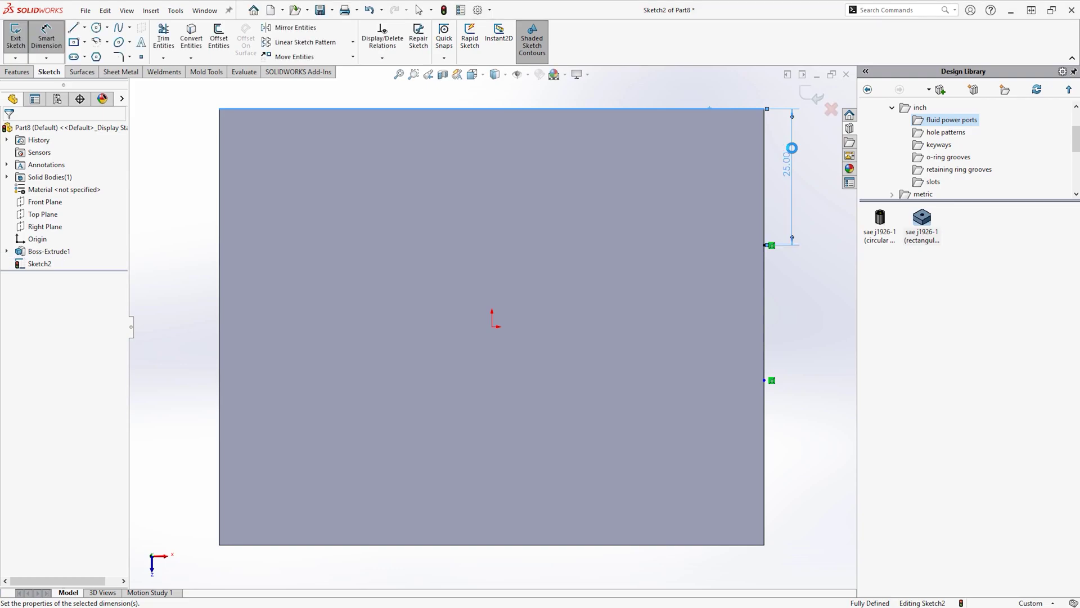
pyautogui.click(810, 100)
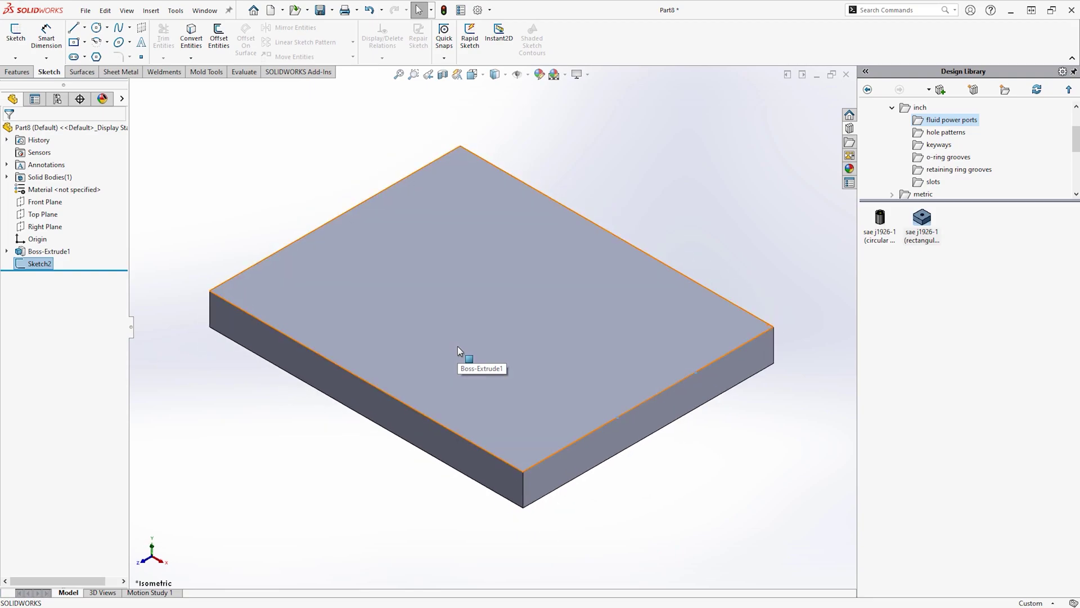
# Create Plane1 through Sketch2's endpoint and construction line.
pyautogui.click(444, 42)
pyautogui.click(460, 71)
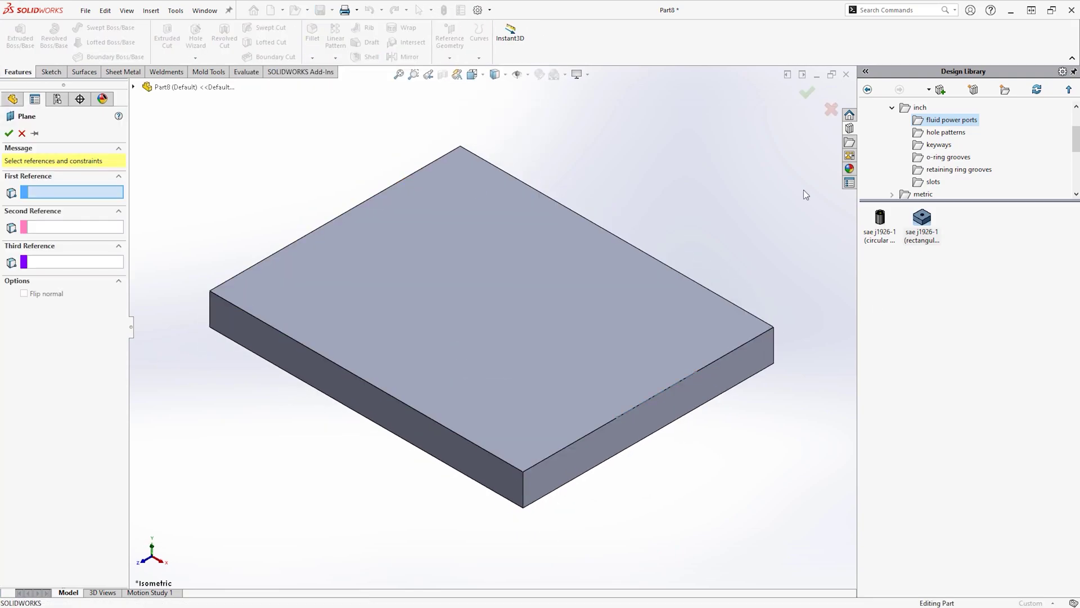
pyautogui.click(689, 375)
pyautogui.click(676, 383)
pyautogui.press('Return')
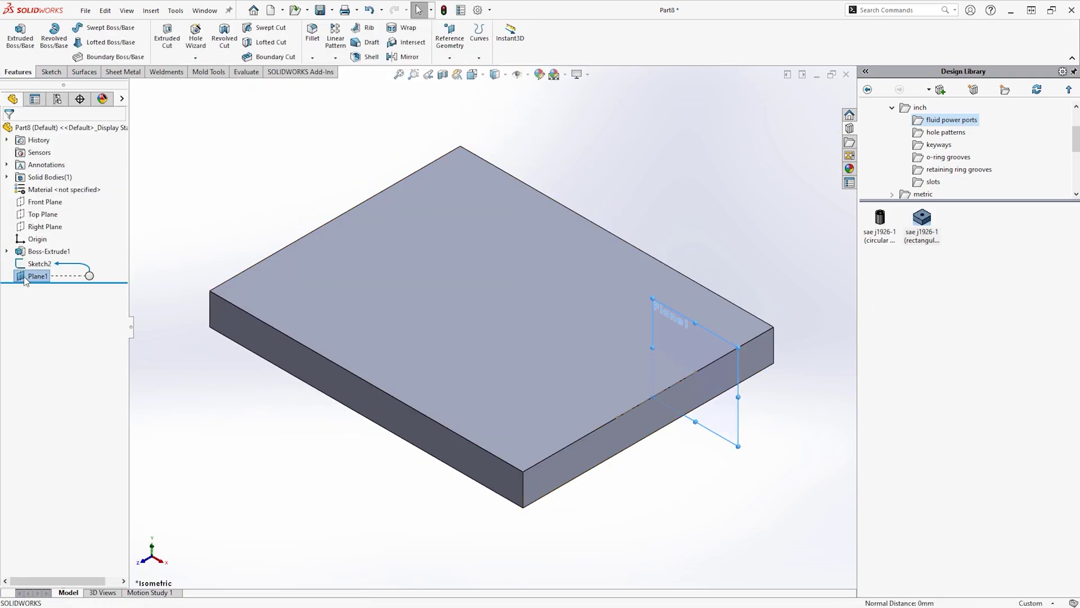
# Sketch the pocket hole's closed line profile on Plane1.
pyautogui.click(89, 275)
pyautogui.click(67, 253)
pyautogui.click(74, 28)
pyautogui.click(510, 316)
pyautogui.click(661, 348)
pyautogui.click(661, 363)
pyautogui.click(614, 354)
pyautogui.click(611, 369)
pyautogui.click(325, 315)
pyautogui.press('Escape')
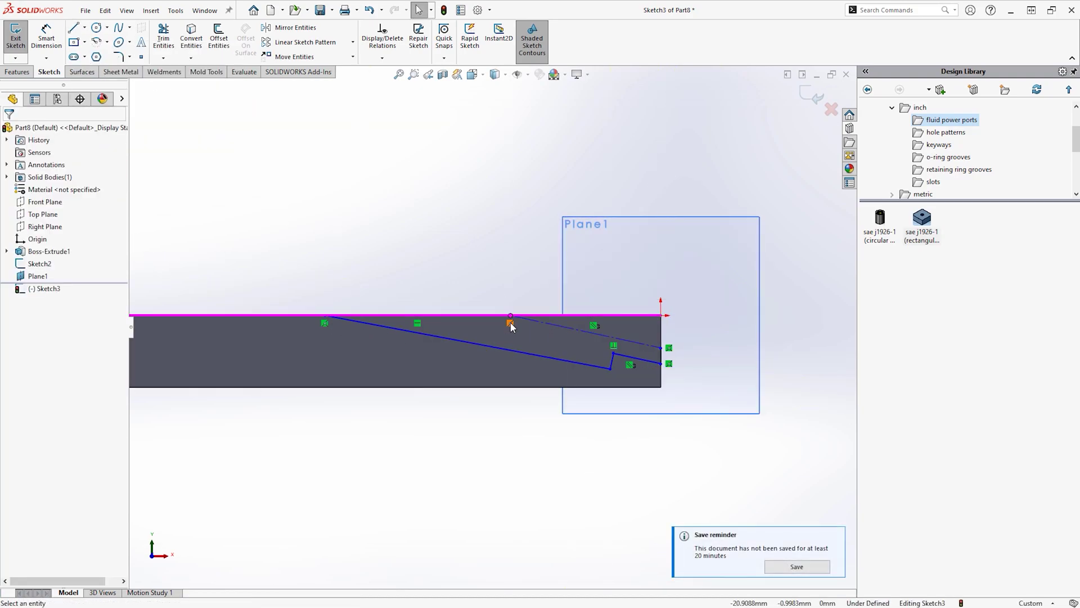
# View the sketch normal and add a 15° angle dimension between the profile lines.
pyautogui.click(418, 324)
pyautogui.moveTo(418, 325); pyautogui.dragTo(428, 293, button='middle')
pyautogui.click(345, 254)
pyautogui.click(342, 304)
pyautogui.click(674, 308)
pyautogui.moveTo(674, 308); pyautogui.dragTo(647, 310, button='middle')
pyautogui.scroll(3, 647, 309)
pyautogui.click(647, 375)
pyautogui.keyDown('ctrl'); pyautogui.click(379, 294); pyautogui.keyUp('ctrl')
pyautogui.hotkey('ctrl', '8')
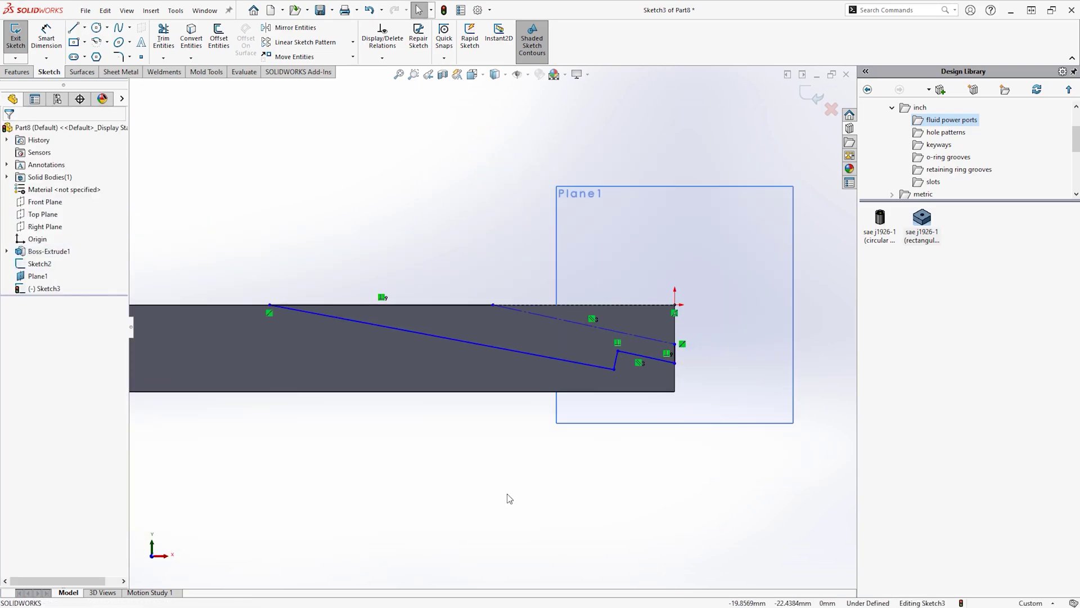
pyautogui.moveTo(507, 500); pyautogui.dragTo(507, 450, button='right')
pyautogui.click(450, 339)
pyautogui.click(536, 313)
pyautogui.click(354, 368)
pyautogui.write('15')
pyautogui.press('Return')
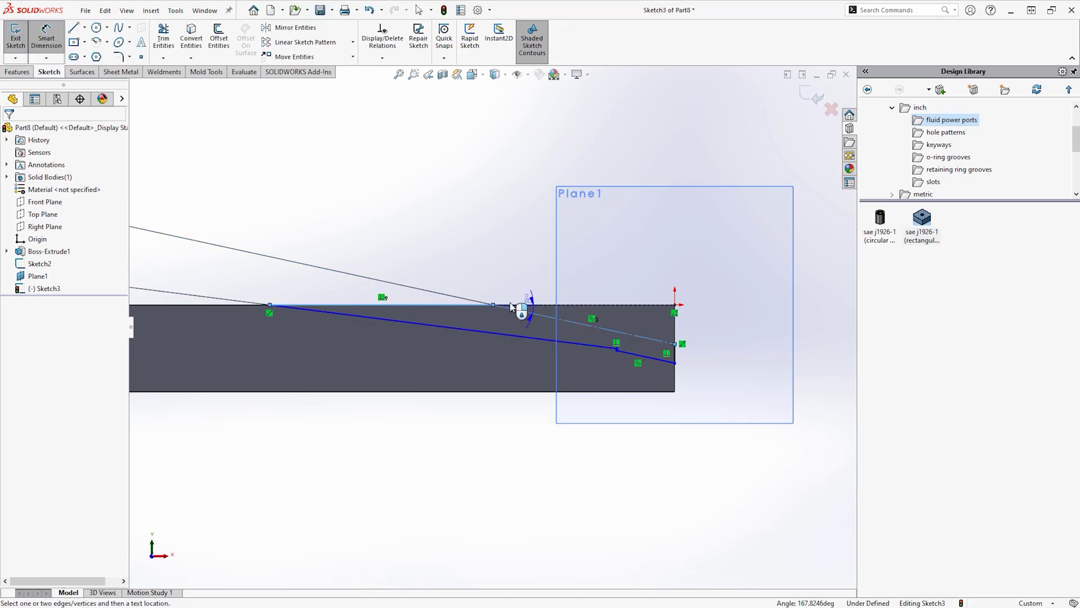
# Add the 3 distance, 5 length and vertical dimensions to fully define the profile.
pyautogui.click(647, 355)
pyautogui.click(717, 337)
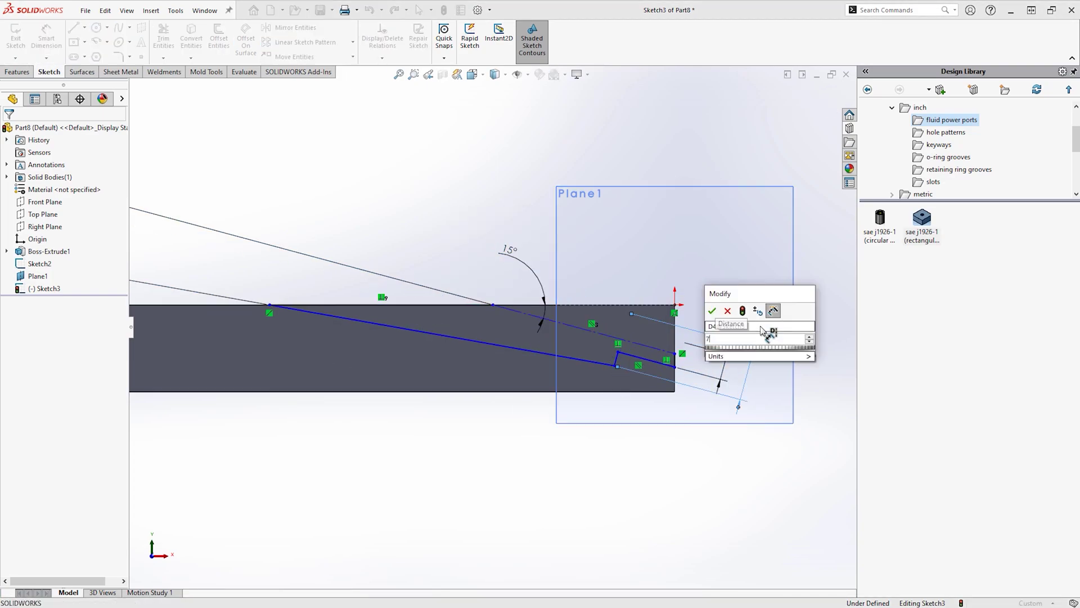
pyautogui.write('3')
pyautogui.press('Return')
pyautogui.click(643, 362)
pyautogui.click(627, 417)
pyautogui.click(675, 356)
pyautogui.click(715, 265)
pyautogui.press('Return')
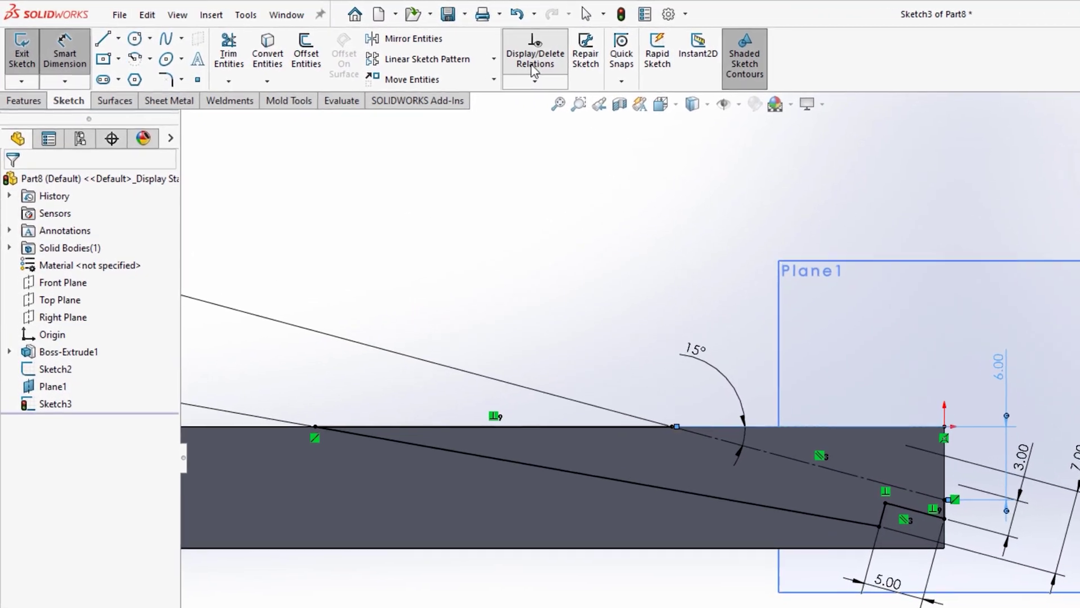
# Review all relations in the sketch, checking the Collinear6 relation.
pyautogui.click(366, 53)
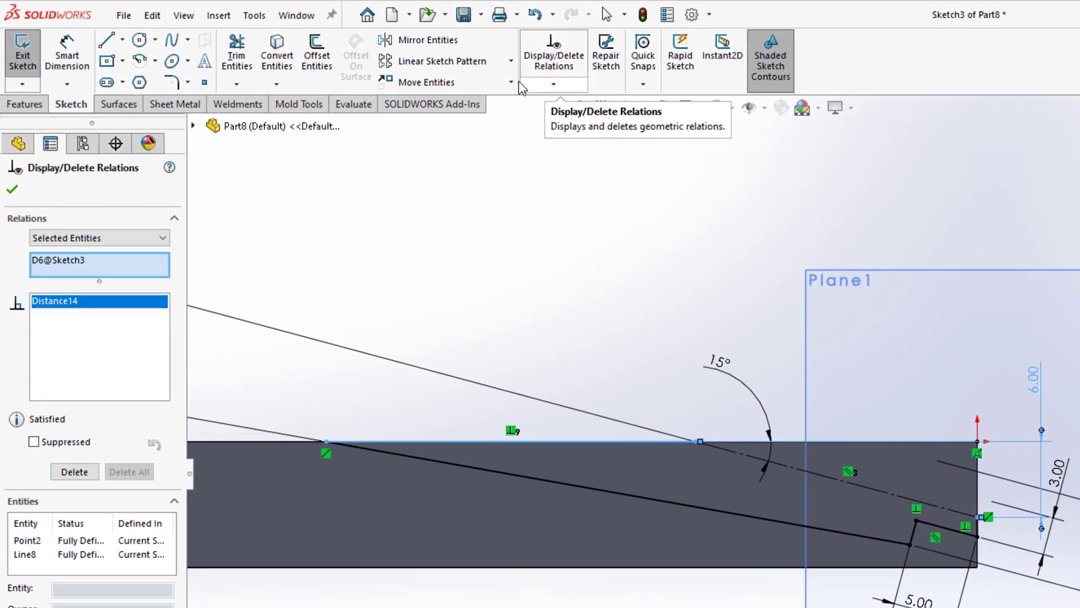
pyautogui.click(139, 238)
pyautogui.click(108, 251)
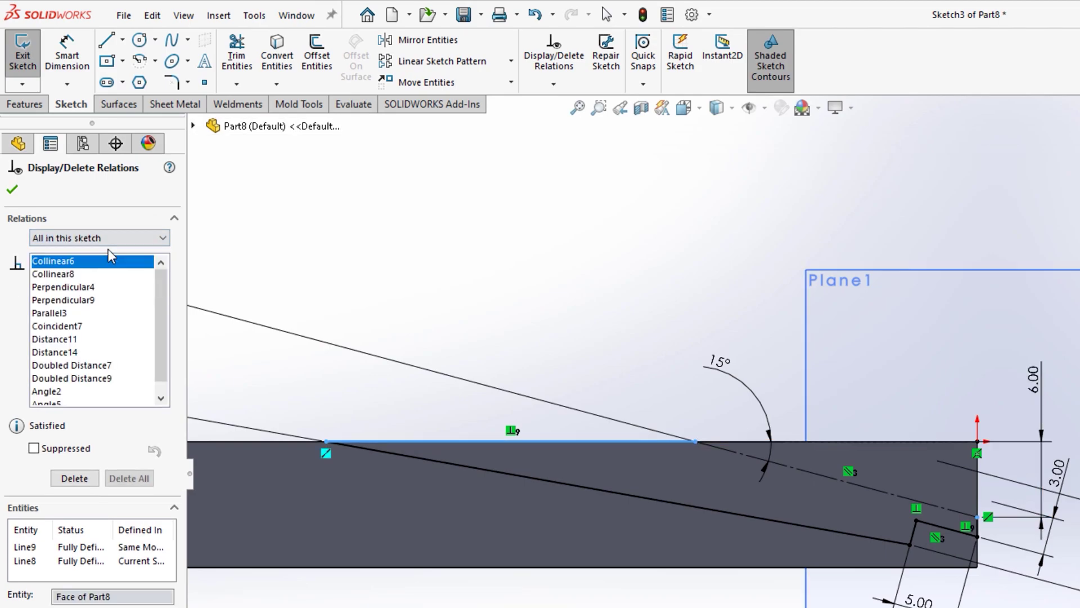
pyautogui.scroll(-1, 92, 335)
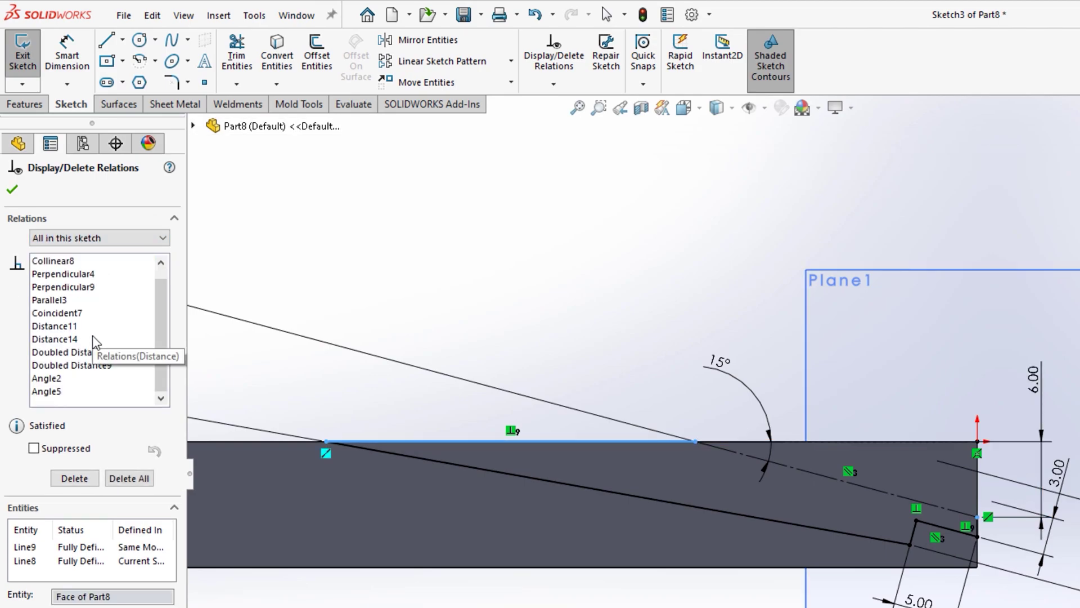
pyautogui.scroll(1, 50, 265)
pyautogui.click(51, 261)
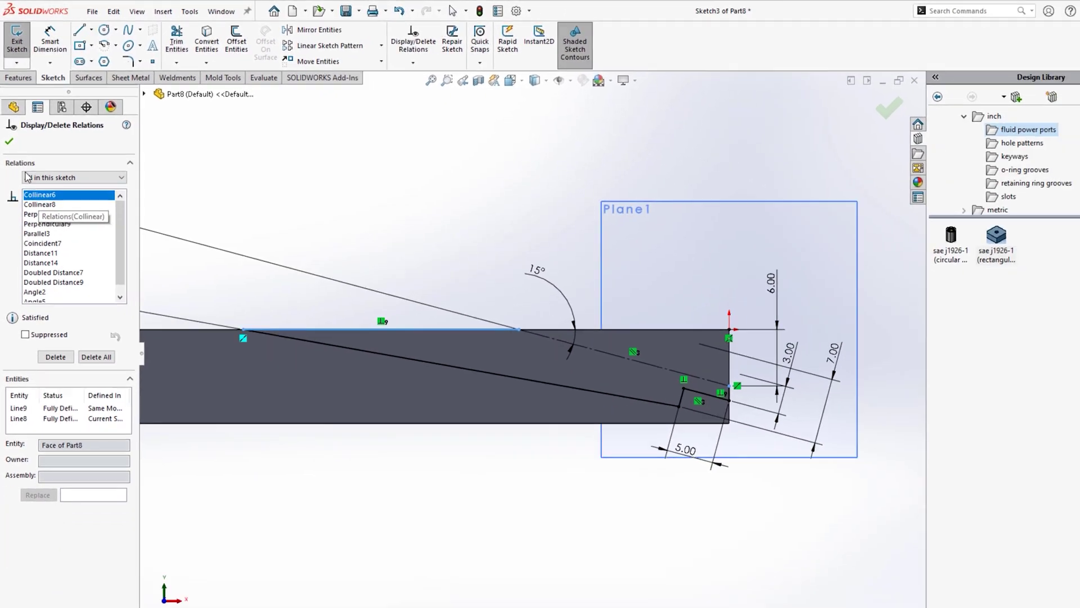
pyautogui.click(9, 141)
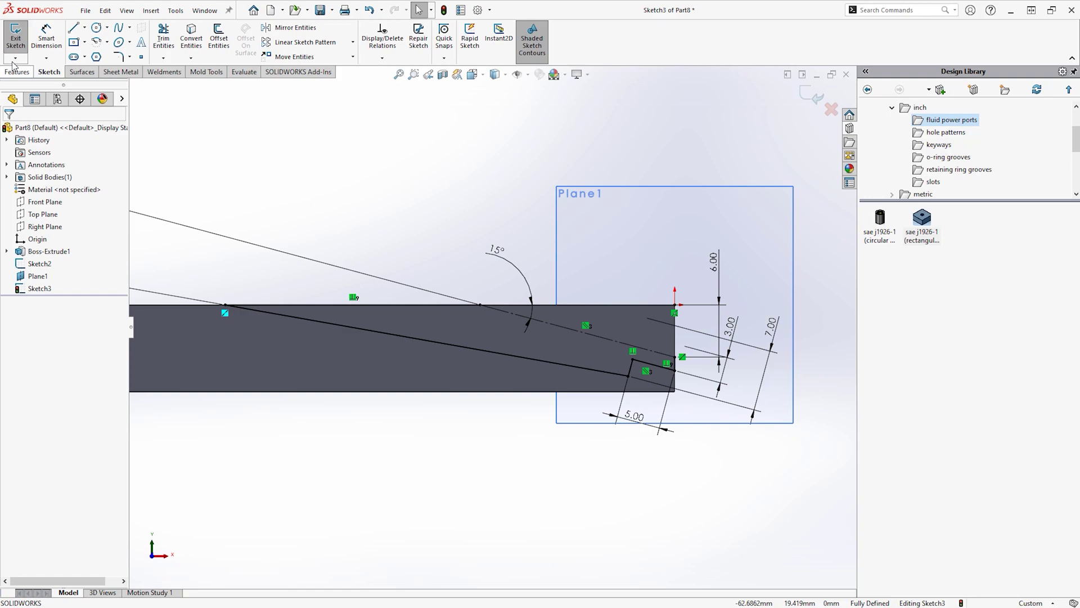
# Create a Revolved Cut of the profile around its centerline, closing the sketch automatically.
pyautogui.click(16, 69)
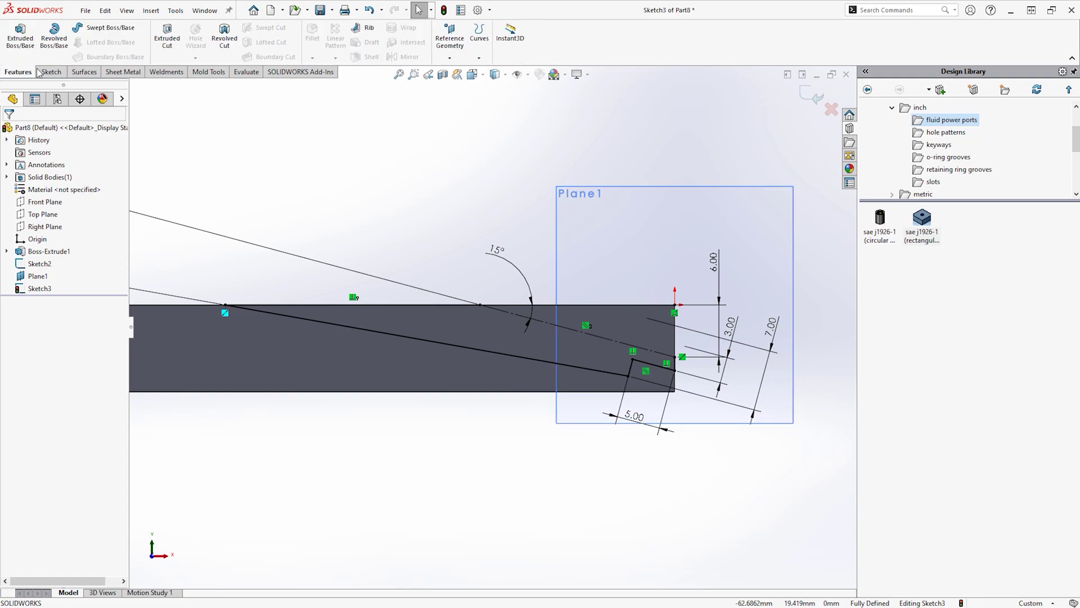
pyautogui.click(223, 41)
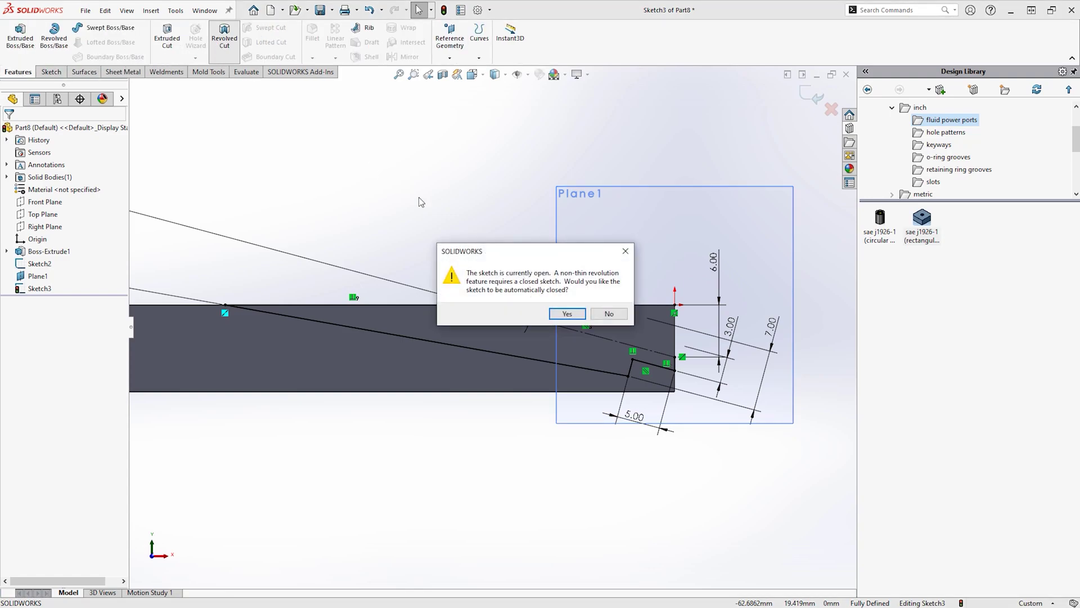
pyautogui.click(565, 315)
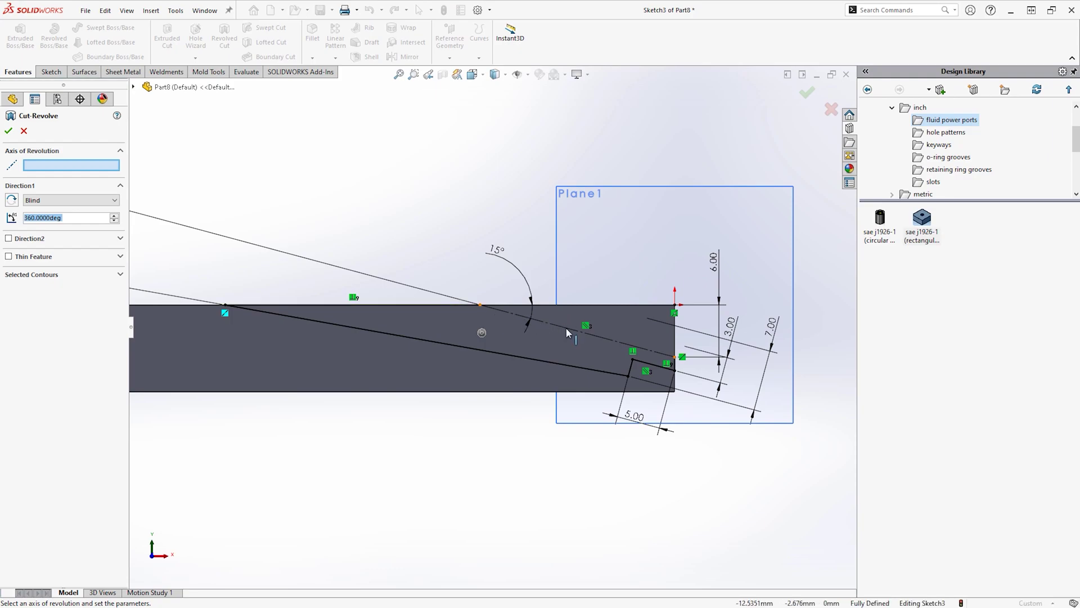
pyautogui.click(566, 327)
pyautogui.press('Return')
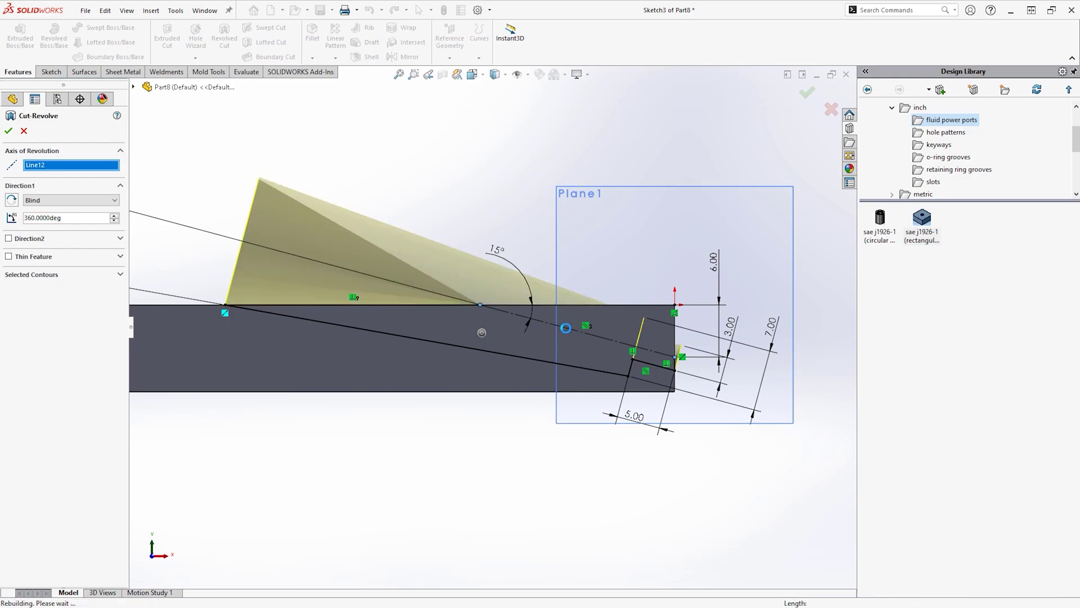
# Inspect Cut-Revolve1 with a Section View on Plane1.
pyautogui.moveTo(581, 279); pyautogui.dragTo(726, 297, button='middle')
pyautogui.click(726, 297)
pyautogui.click(443, 74)
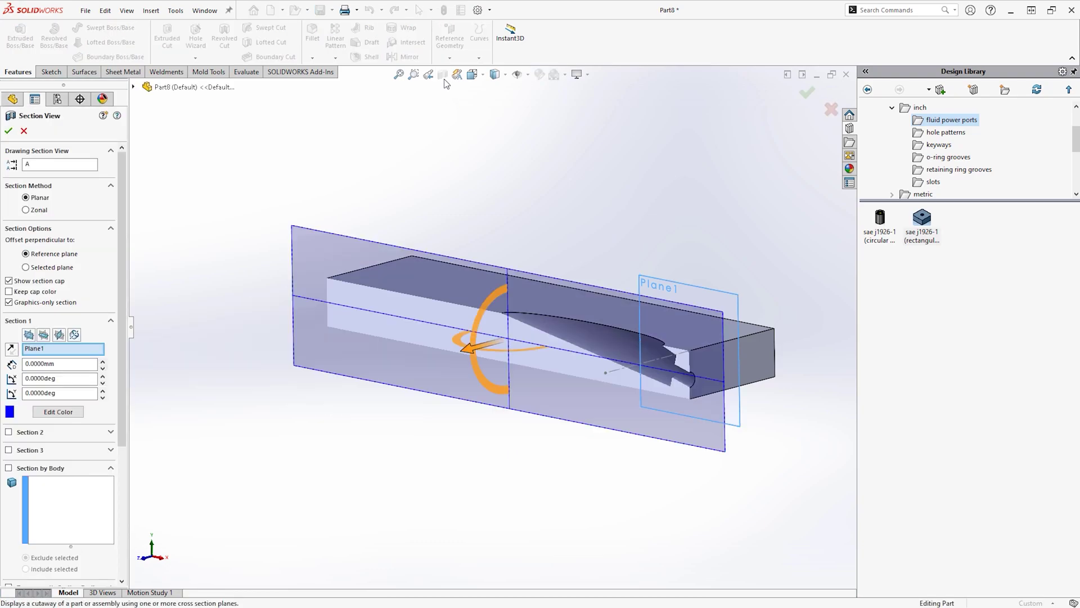
pyautogui.click(801, 101)
pyautogui.scroll(-3, 640, 364)
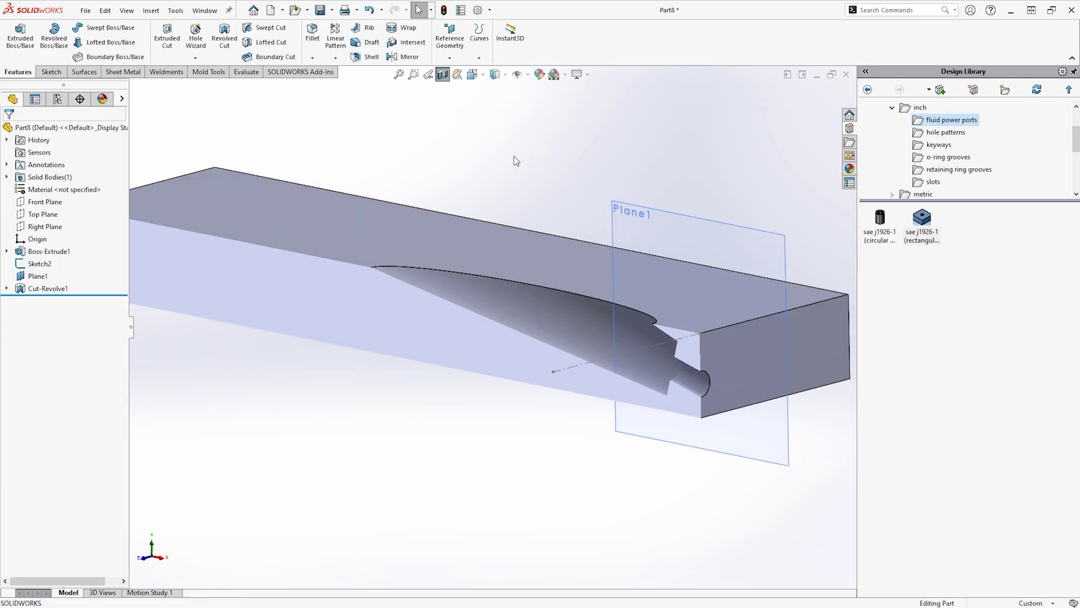
# Turn off Section View and multi-select Sketch2, Plane1 and Cut-Revolve1 in the tree.
pyautogui.click(443, 73)
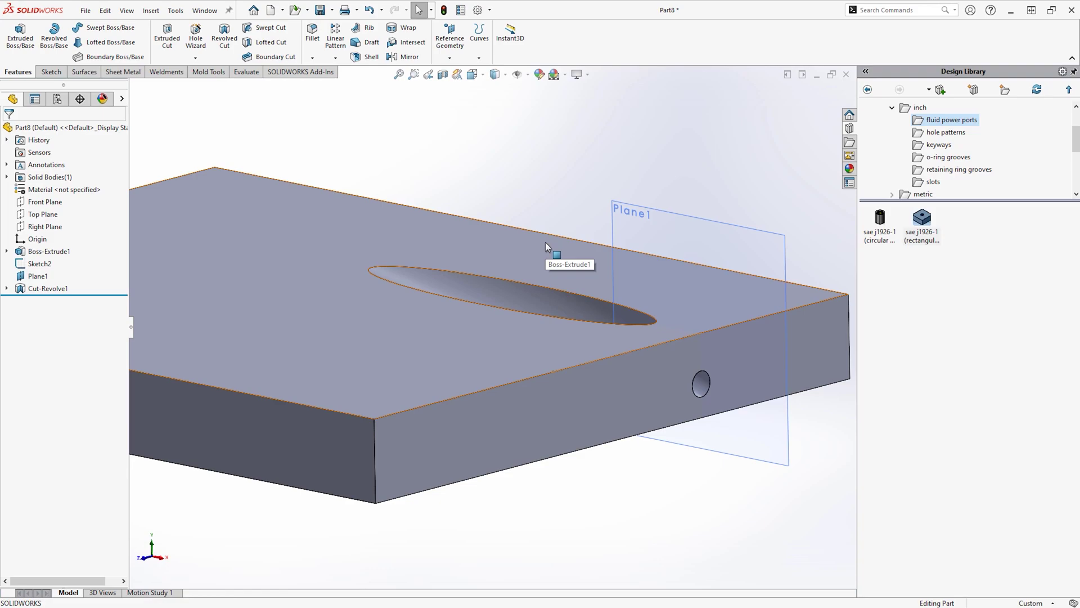
pyautogui.scroll(3, 546, 242)
pyautogui.click(26, 265)
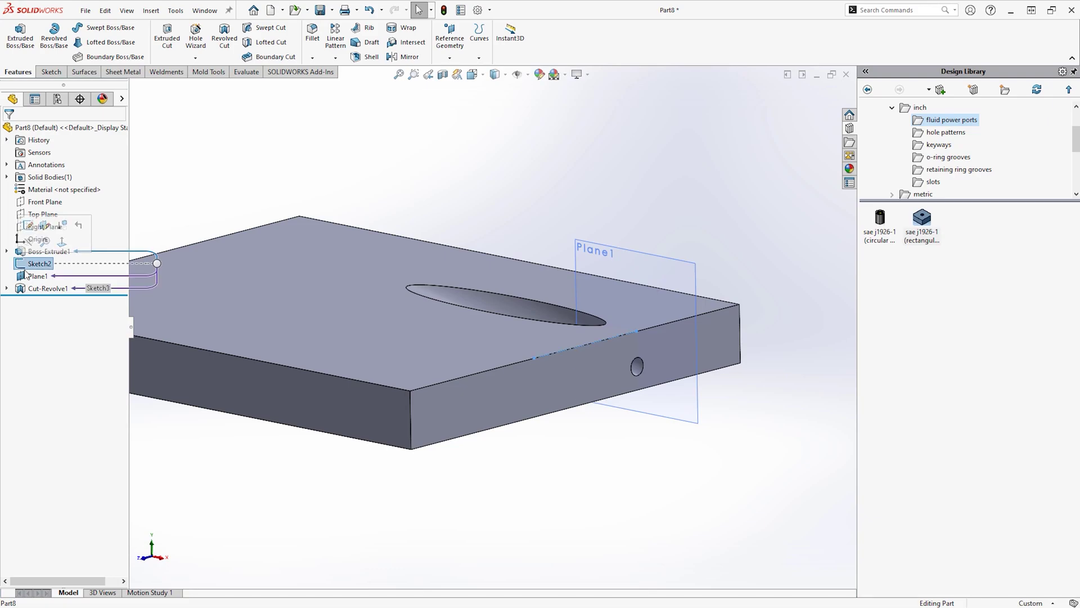
pyautogui.keyDown('ctrl'); pyautogui.click(38, 276); pyautogui.keyUp('ctrl')
pyautogui.keyDown('ctrl'); pyautogui.click(26, 289); pyautogui.keyUp('ctrl')
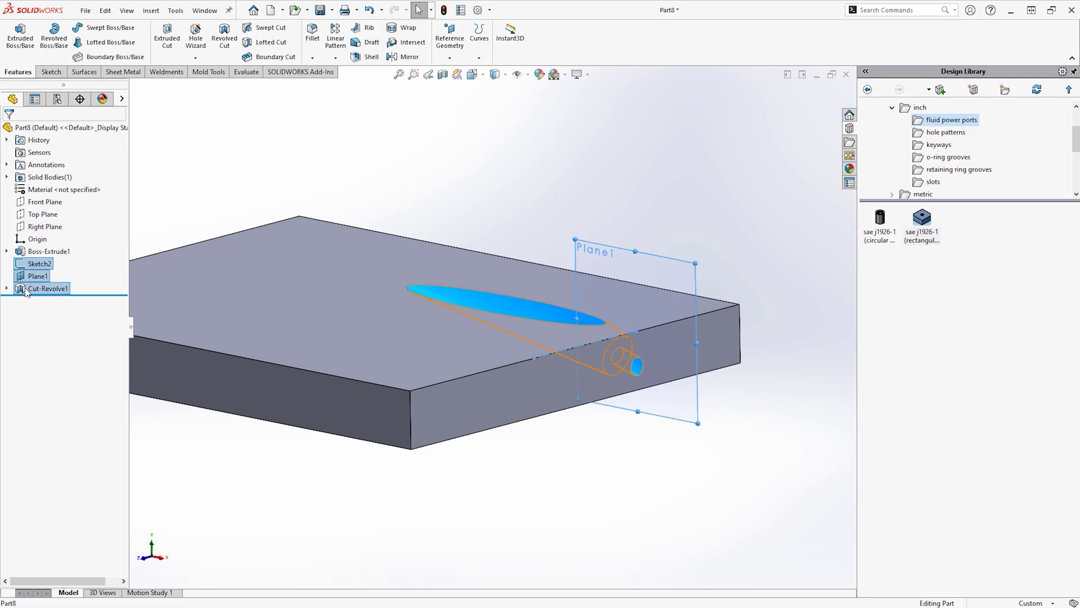
# Save as 'Pocket Hole' of type Lib Feat Part (*.sldlfp) in Desktop\Custom Library.
pyautogui.click(85, 10)
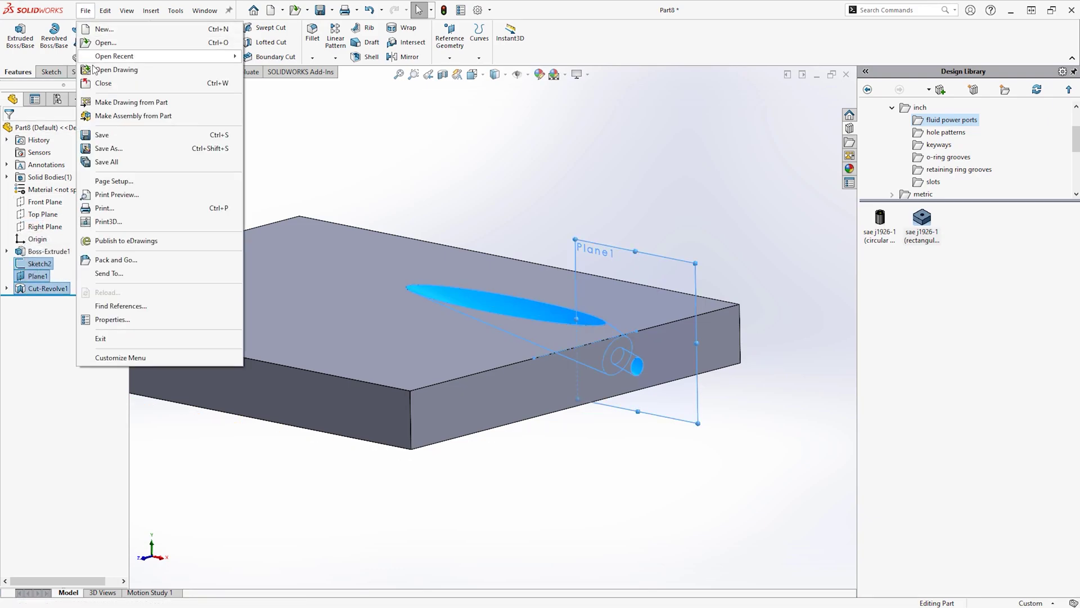
pyautogui.click(116, 148)
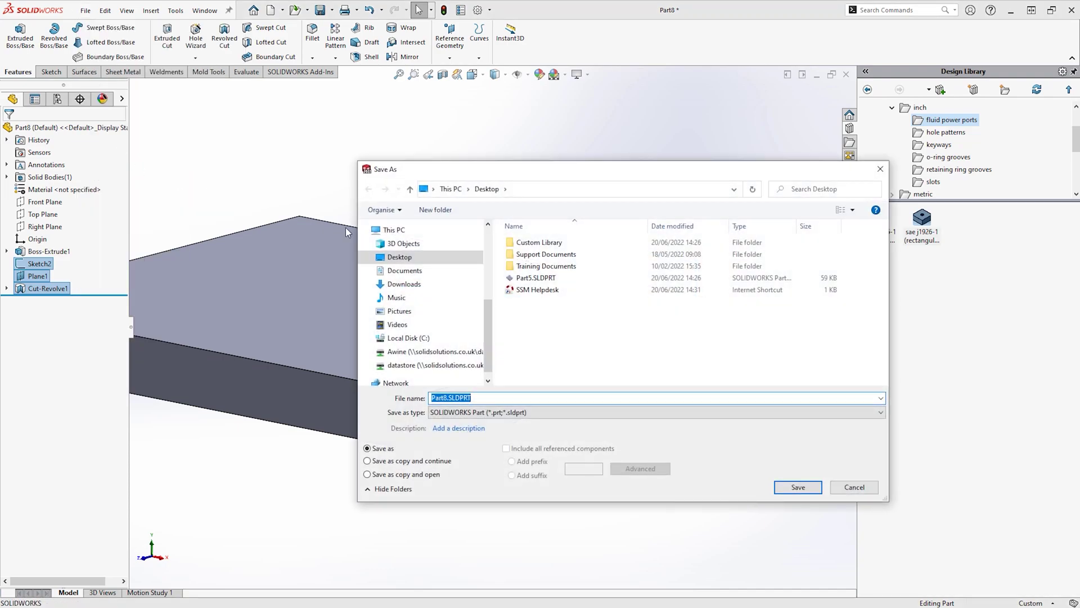
pyautogui.doubleClick(560, 243)
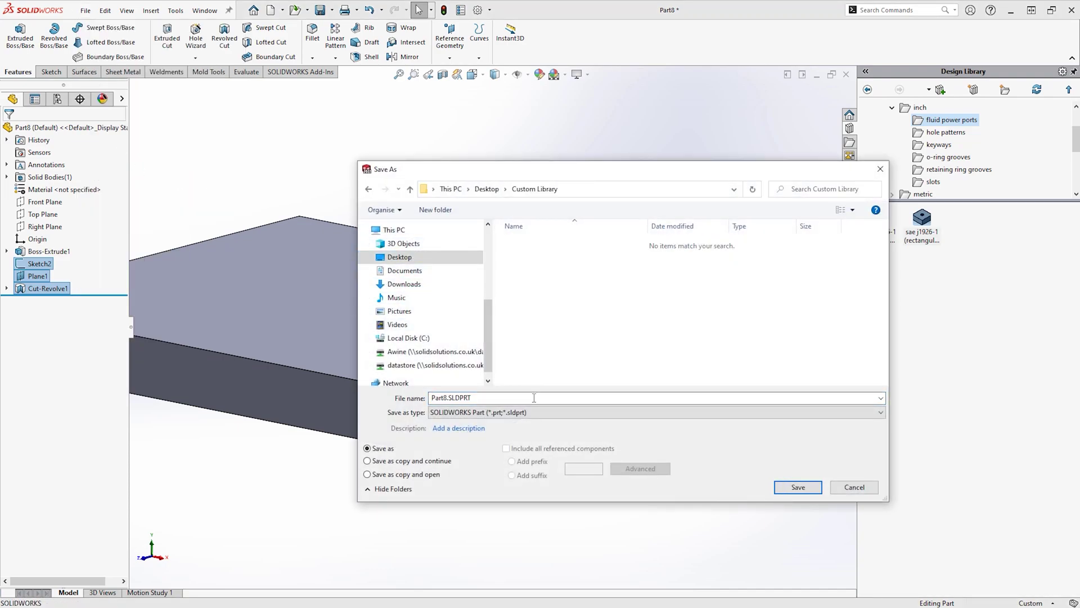
pyautogui.click(534, 398)
pyautogui.write('Pocket Hole')
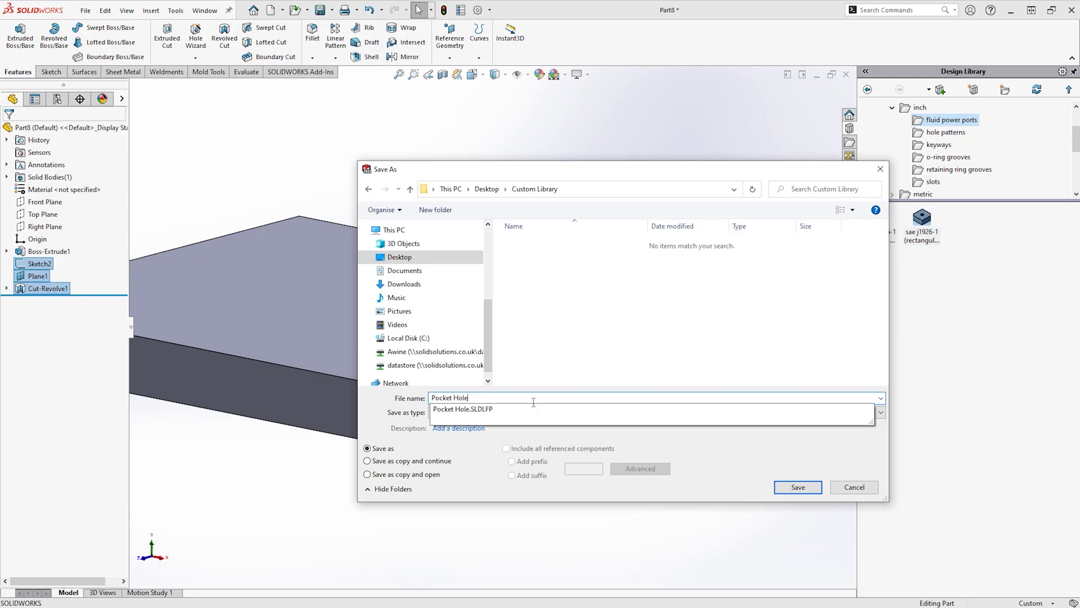
pyautogui.click(549, 409)
pyautogui.click(549, 412)
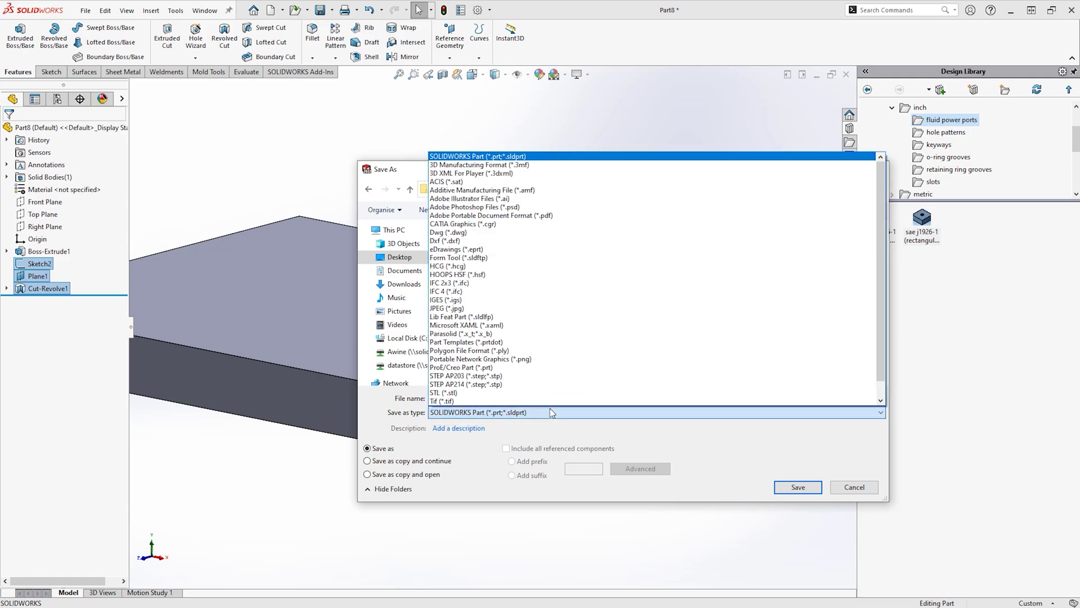
pyautogui.click(456, 316)
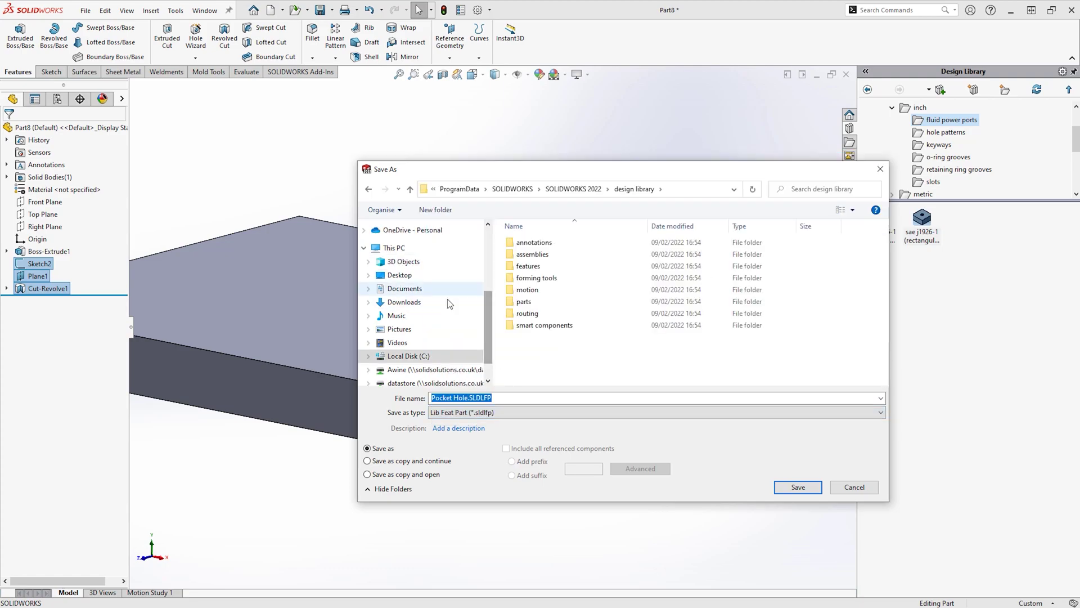
pyautogui.click(400, 274)
pyautogui.doubleClick(556, 242)
pyautogui.click(797, 487)
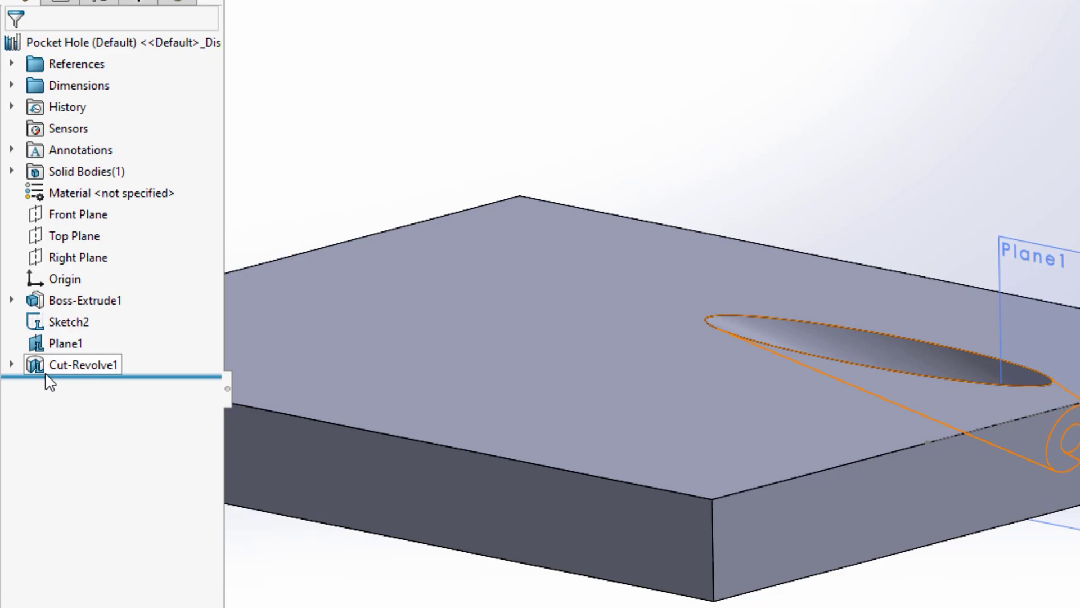
# Expand References and Dimensions and preview Placement Plane, Edge1 and Edge2 on the model.
pyautogui.click(12, 85)
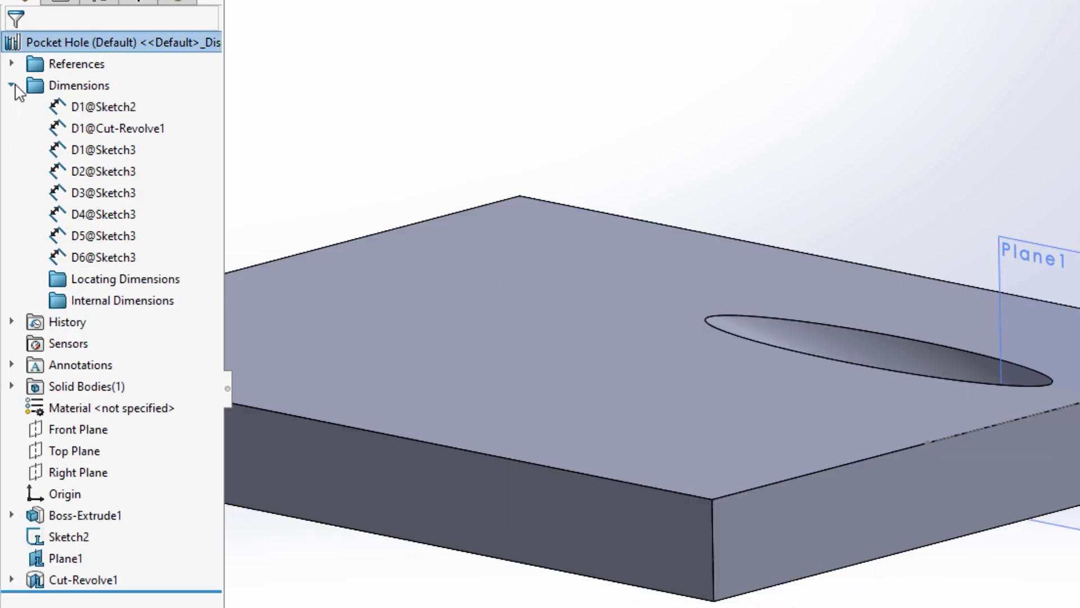
pyautogui.click(12, 64)
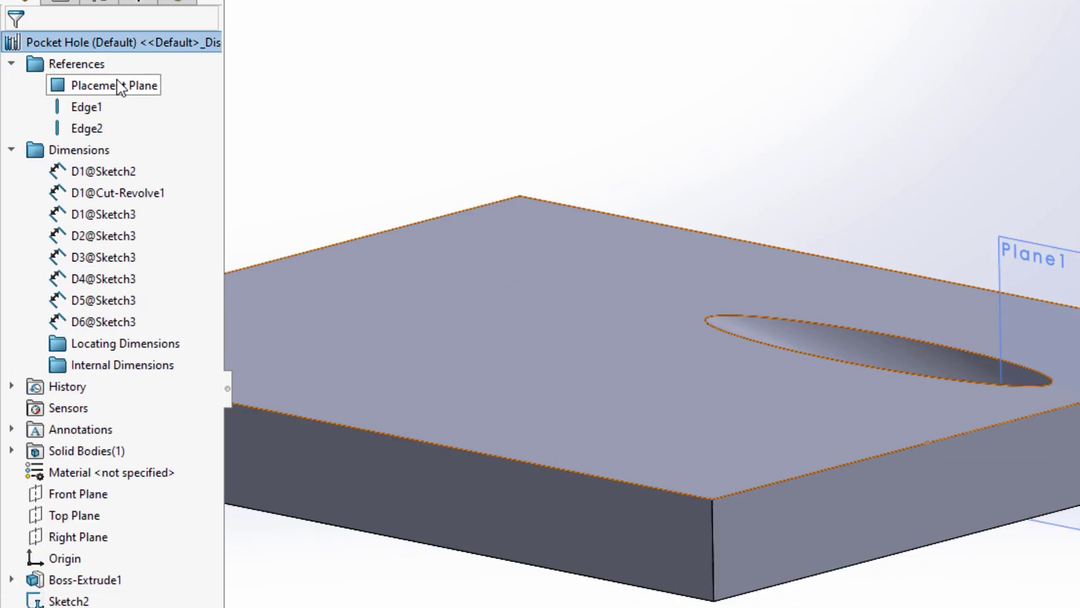
pyautogui.click(123, 85)
pyautogui.click(84, 108)
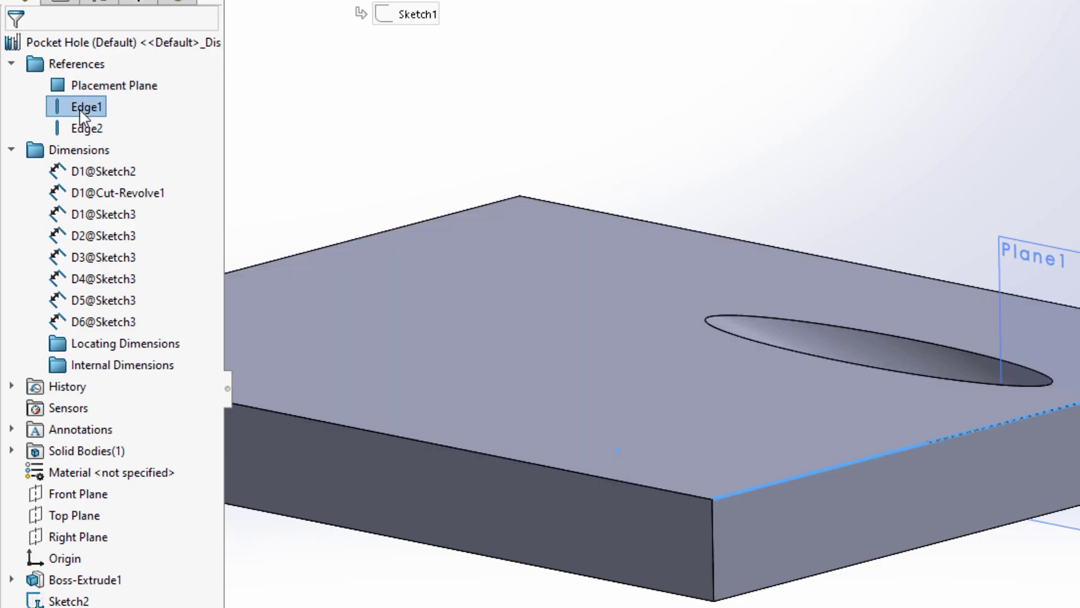
pyautogui.click(85, 130)
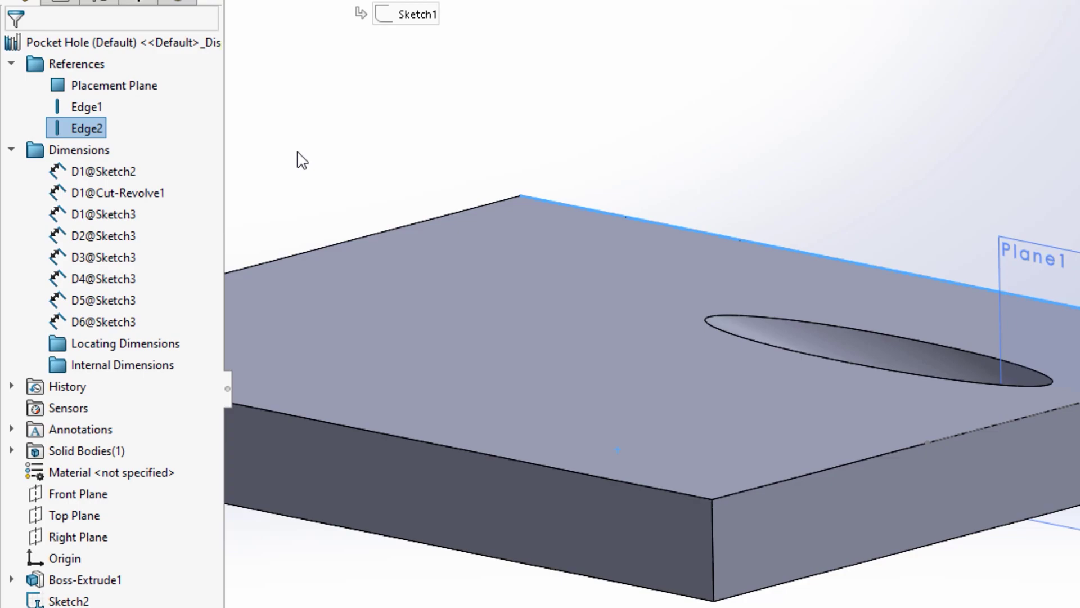
pyautogui.click(302, 160)
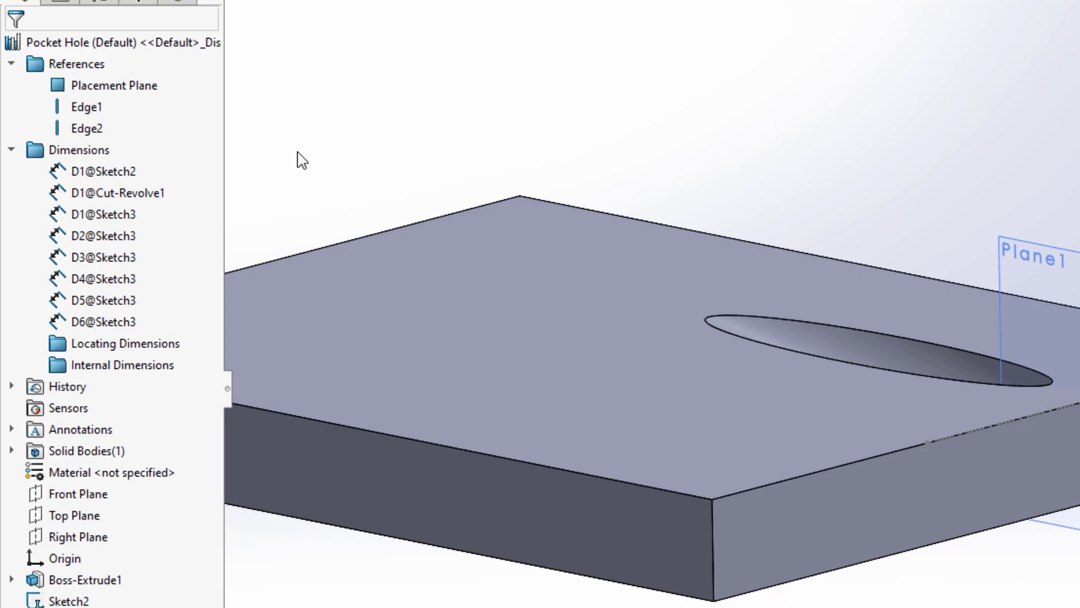
pyautogui.click(102, 93)
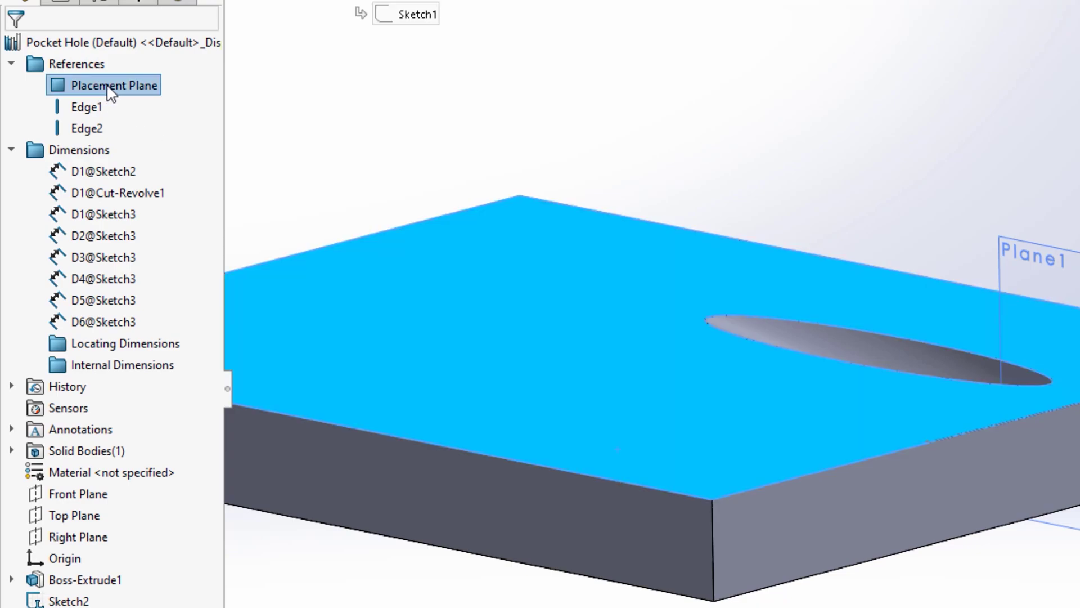
# Rename the references to Placement Face, Base Edge and Locating Edge.
pyautogui.doubleClick(141, 88)
pyautogui.write('Face')
pyautogui.click(95, 110)
pyautogui.click(95, 110)
pyautogui.write('Base Edge')
pyautogui.doubleClick(97, 129)
pyautogui.write('Locating Edge')
pyautogui.press('Return')
# Rename D1@Sketch2 to Distance from Location Edge and D6@Sketch3 to Hole Position on End Face.
pyautogui.click(80, 173)
pyautogui.click(81, 172)
pyautogui.write('Location Edge')
pyautogui.press('Return')
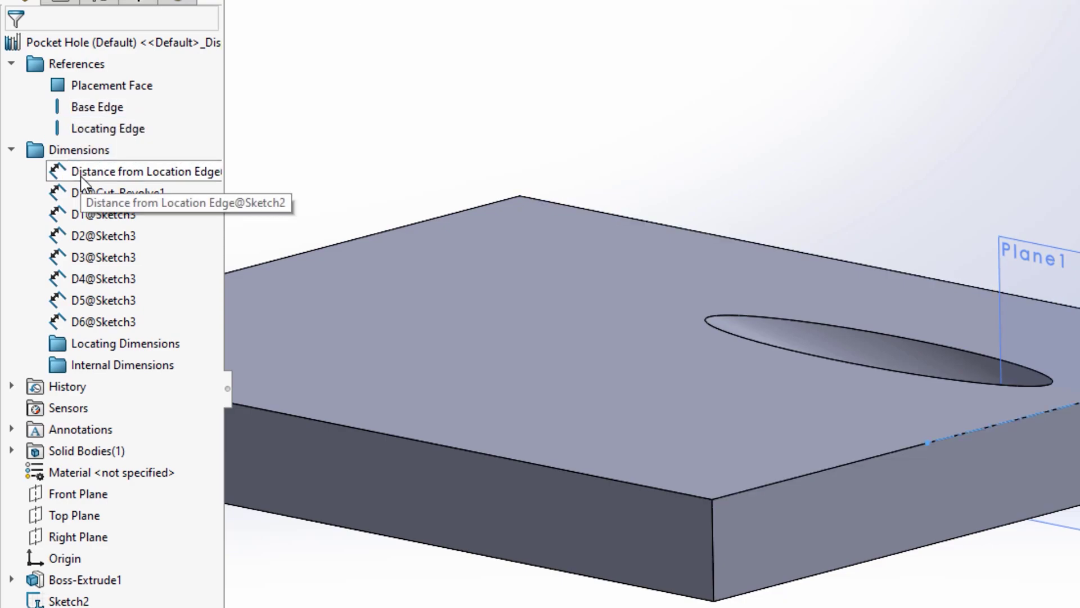
pyautogui.click(100, 299)
pyautogui.doubleClick(80, 321)
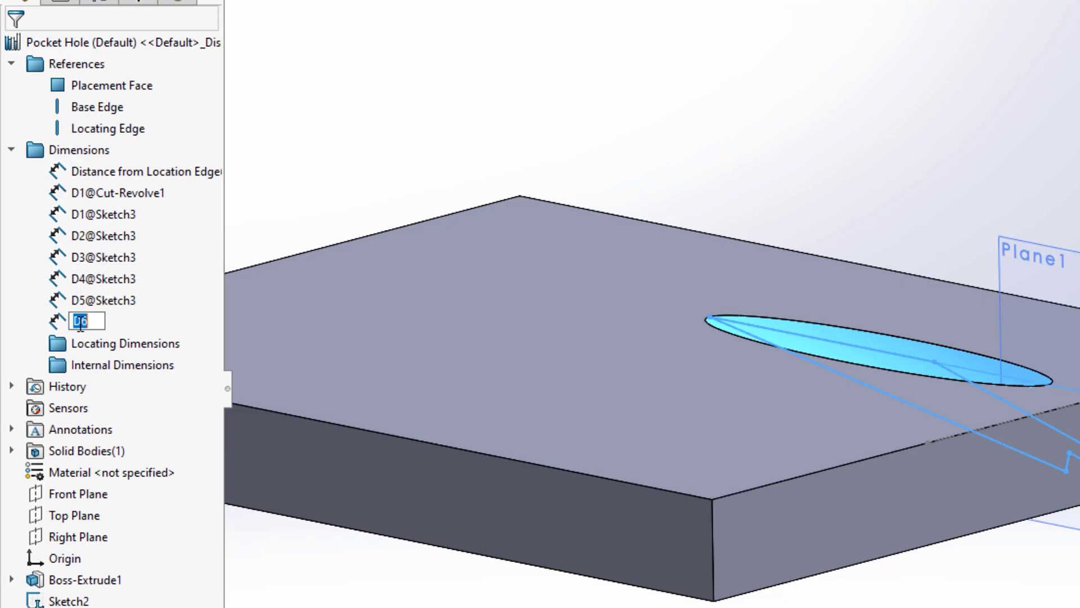
pyautogui.press('Escape')
pyautogui.doubleClick(80, 326)
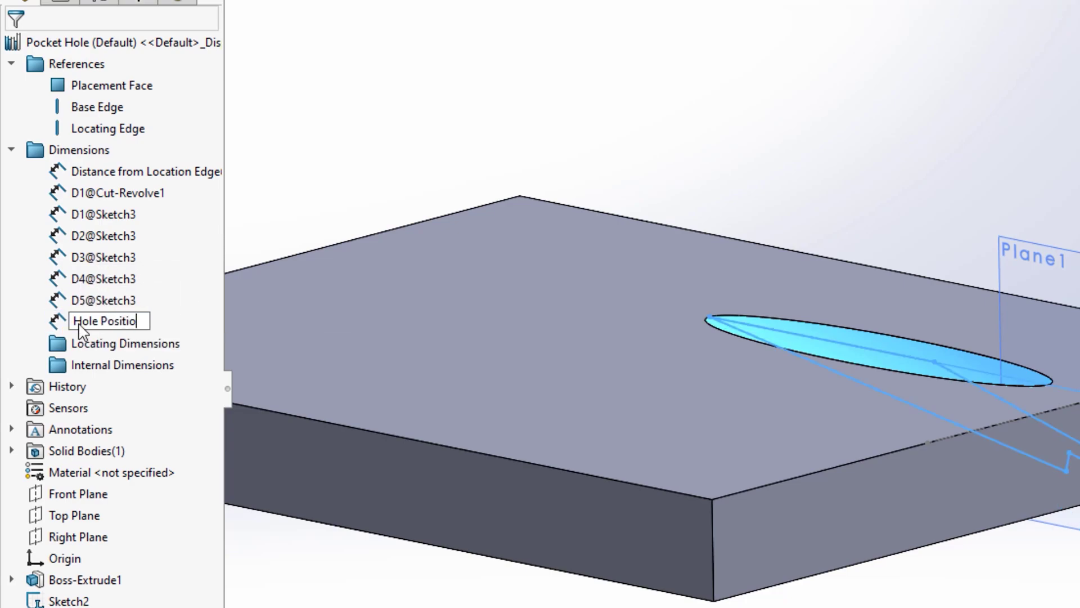
pyautogui.write('Hole Position on End Face')
pyautogui.click(147, 171)
# Move dimensions into Locating/Internal Dimensions, rename Pocket Hole Angle, close, then add a library location.
pyautogui.moveTo(146, 172); pyautogui.dragTo(124, 343)
pyautogui.moveTo(124, 294); pyautogui.dragTo(124, 298)
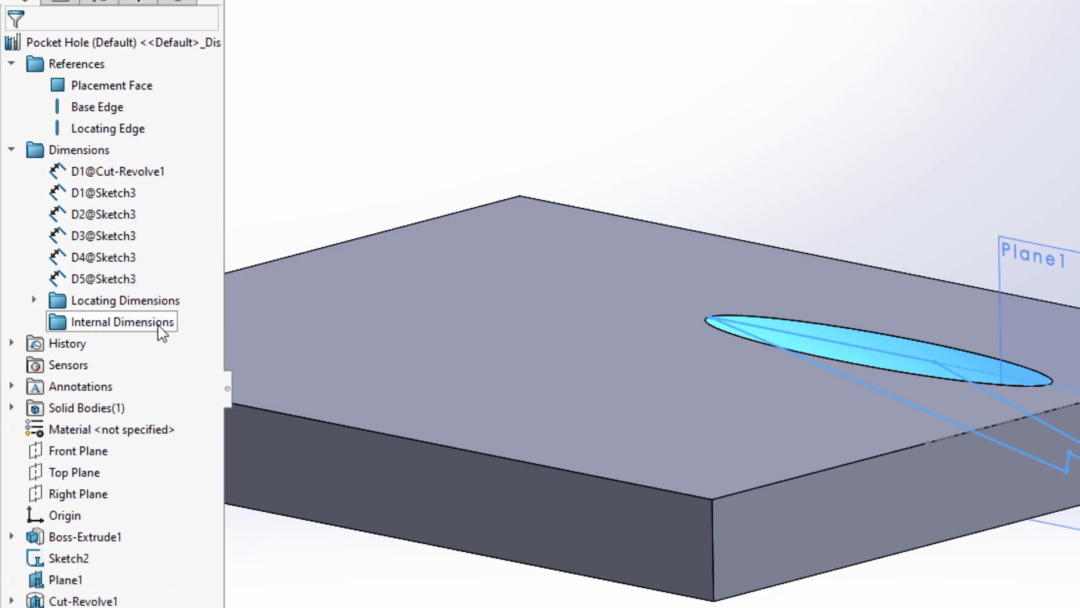
pyautogui.click(99, 214)
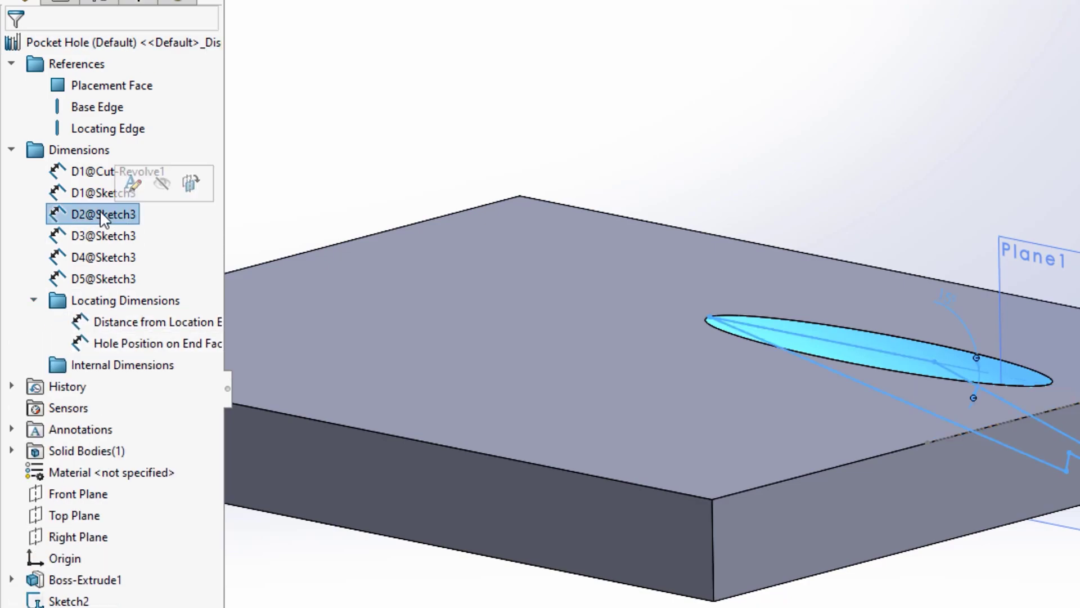
pyautogui.moveTo(98, 214); pyautogui.dragTo(107, 365)
pyautogui.doubleClick(98, 365)
pyautogui.write('A')
pyautogui.write('Pocket H')
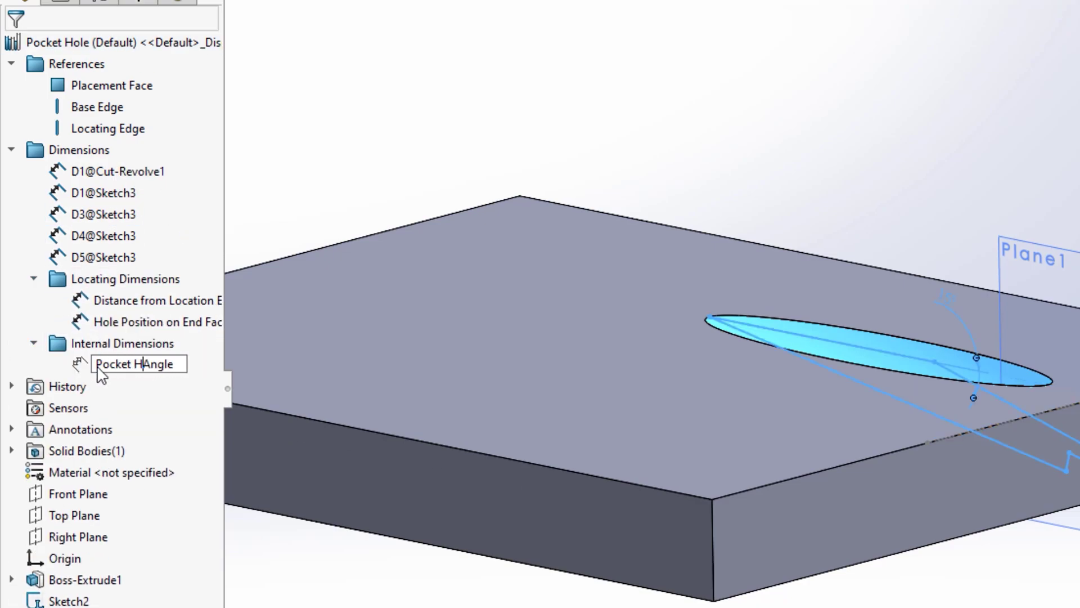
pyautogui.write('ole')
pyautogui.press('Return')
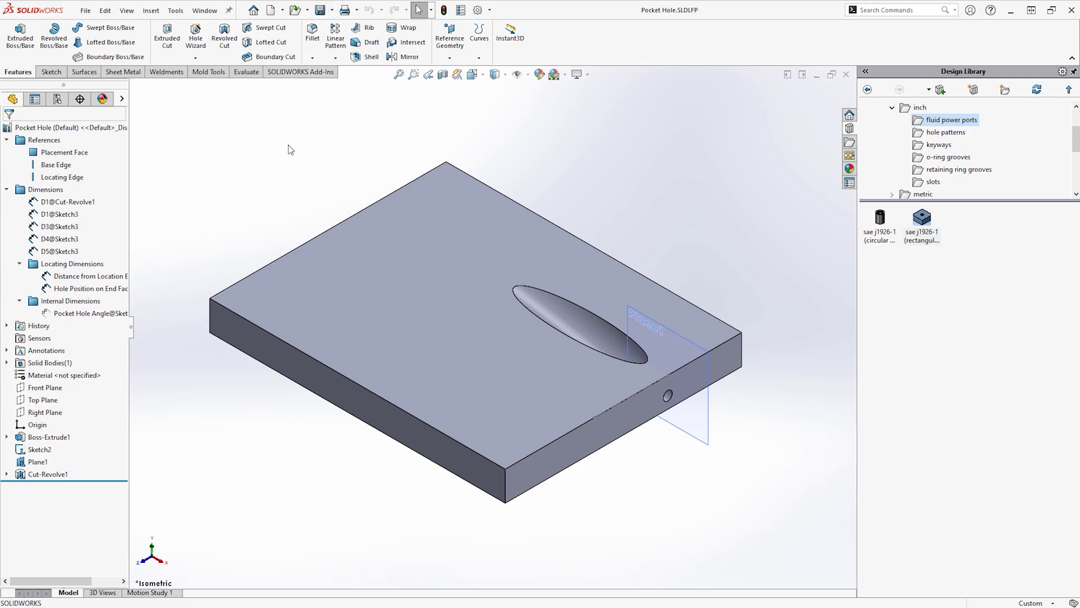
pyautogui.click(847, 74)
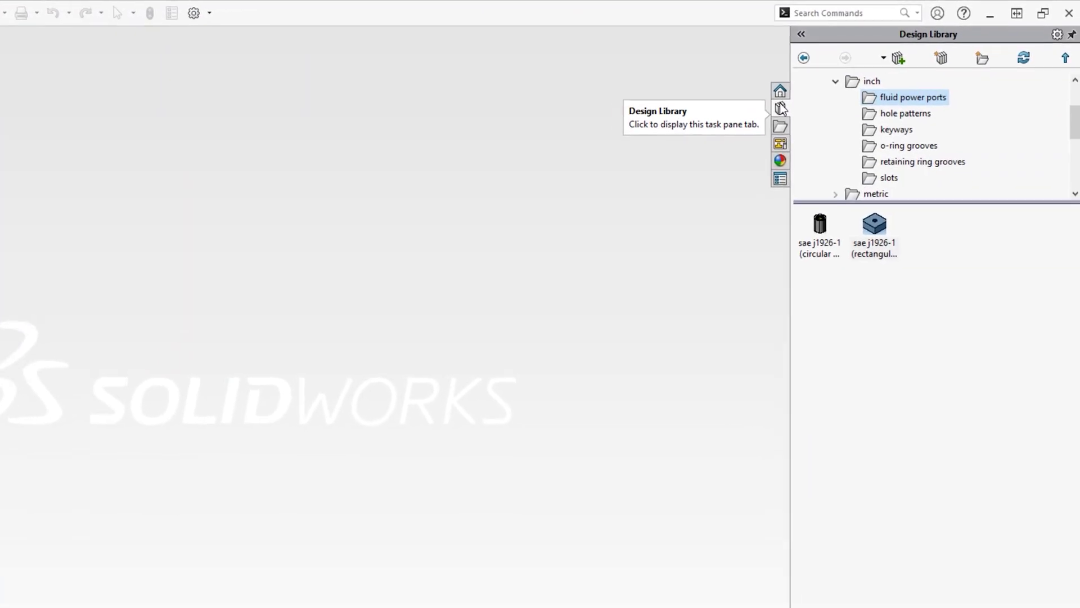
pyautogui.click(933, 62)
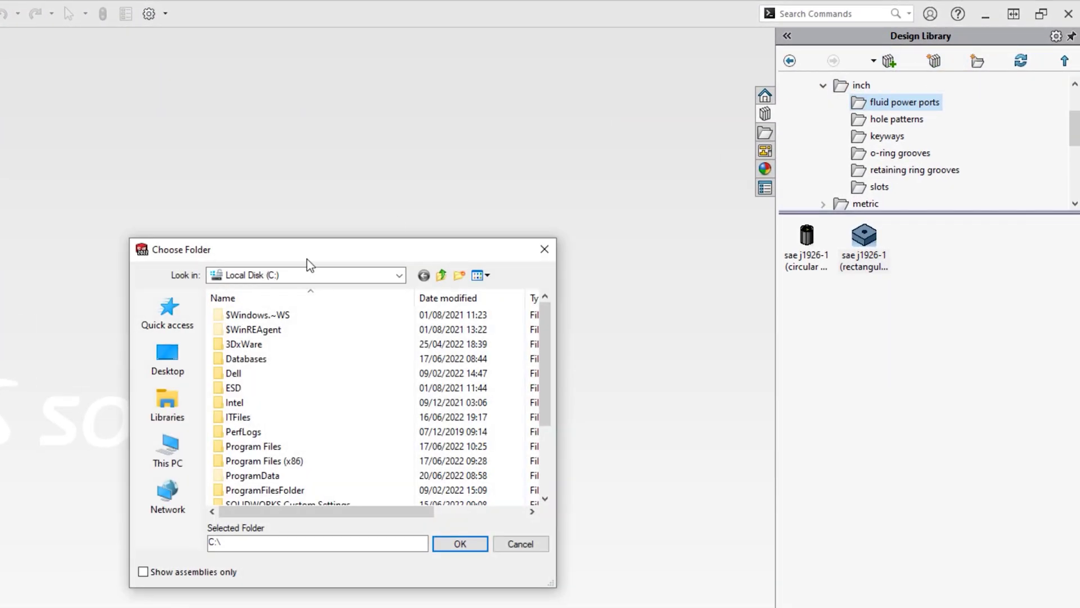
# Add the Desktop Custom Library folder to the Design Library and start a new Plate-template part.
pyautogui.click(168, 354)
pyautogui.click(254, 365)
pyautogui.doubleClick(254, 365)
pyautogui.click(460, 543)
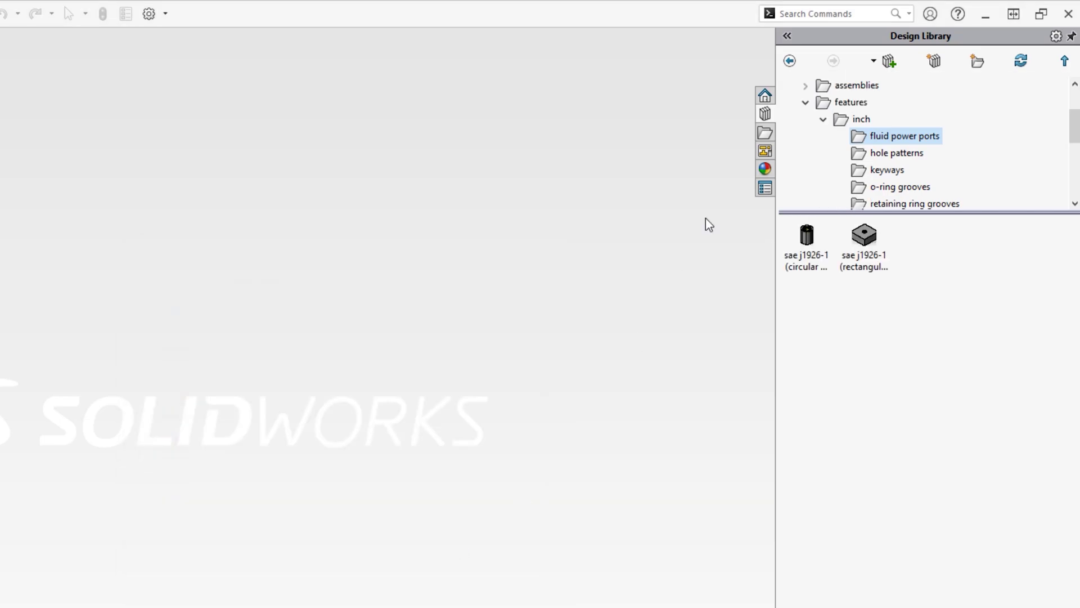
pyautogui.click(808, 140)
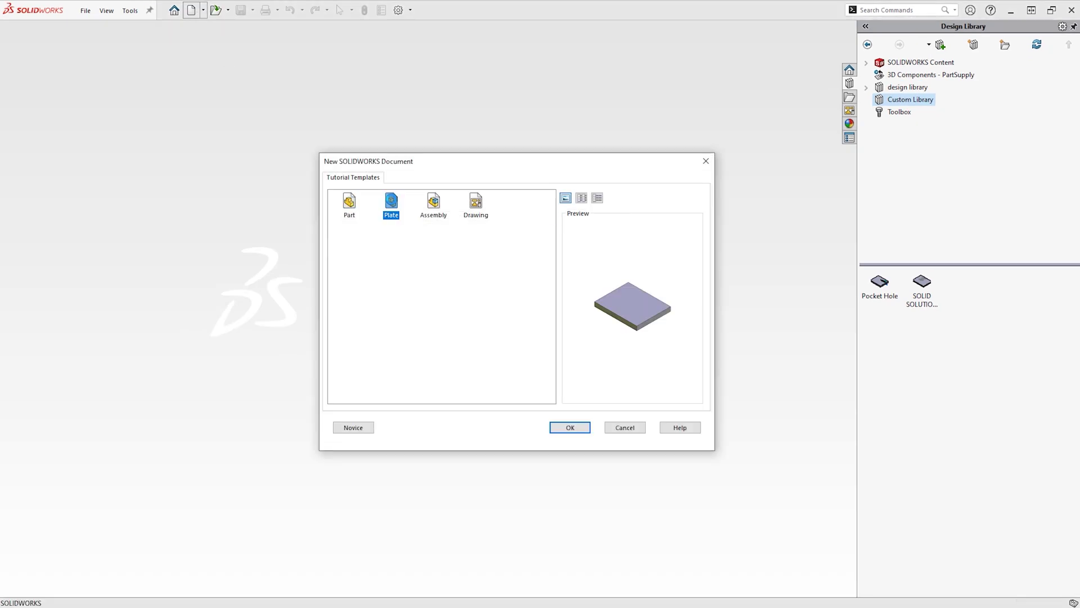
pyautogui.doubleClick(392, 201)
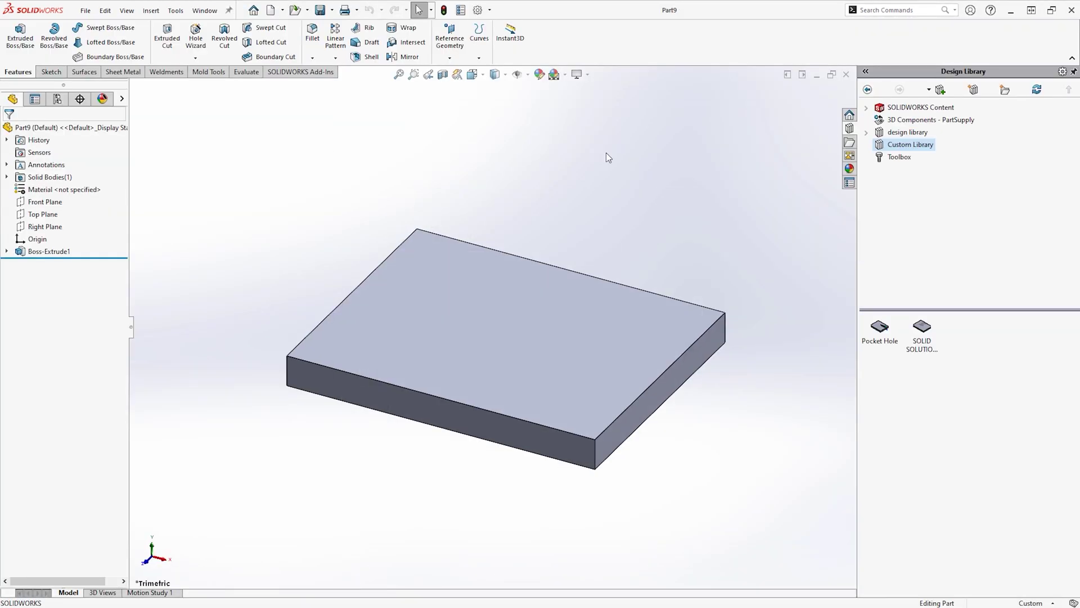
# Drop Pocket Hole on the plate's top face, with the right top edge as base and back top edge as locating edge.
pyautogui.moveTo(880, 326); pyautogui.dragTo(520, 349)
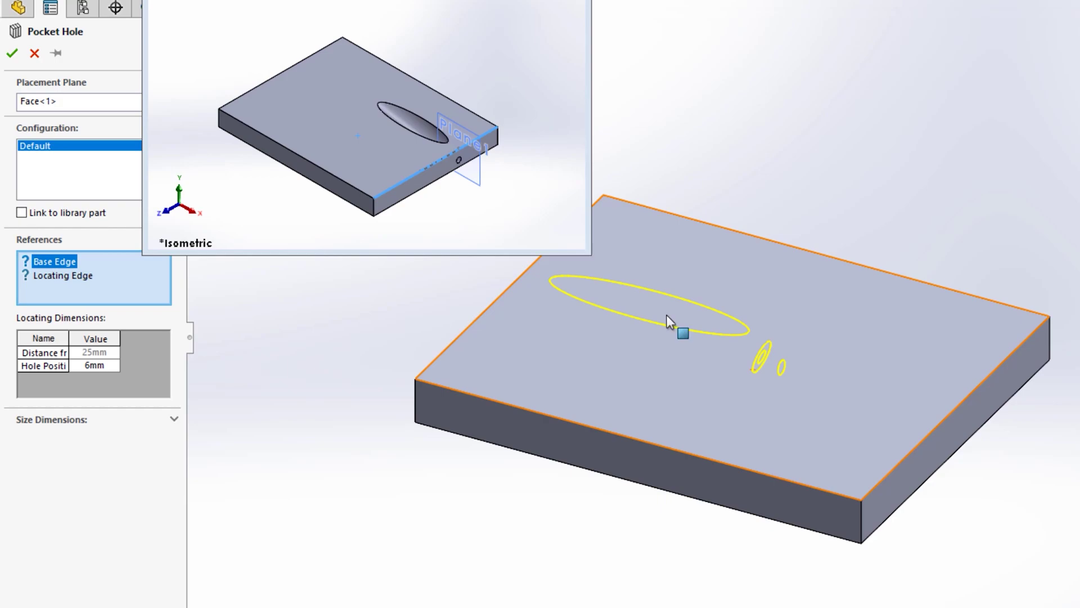
pyautogui.click(935, 428)
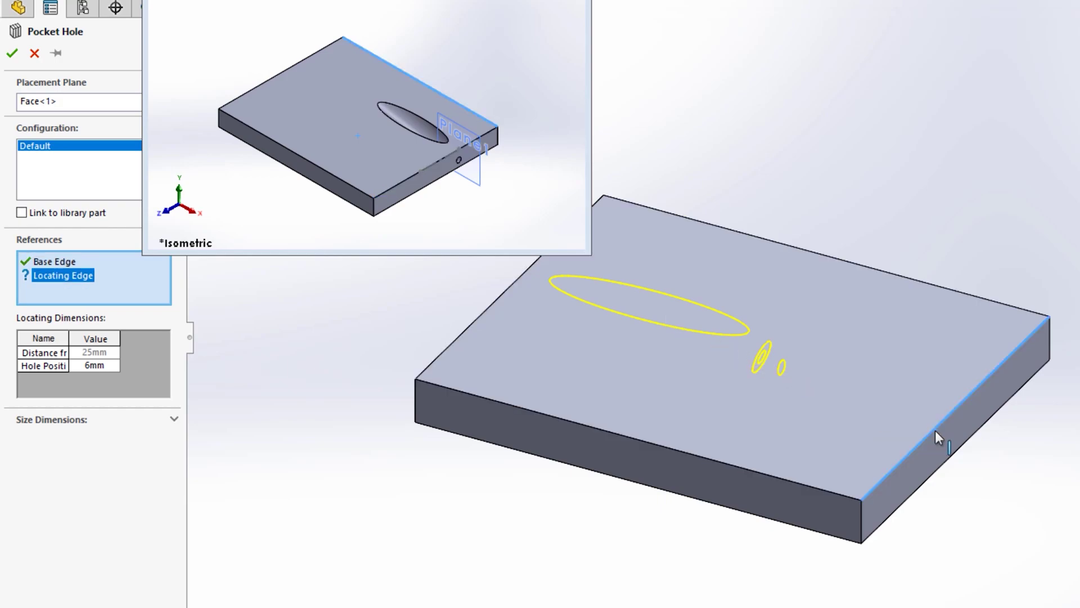
pyautogui.click(952, 293)
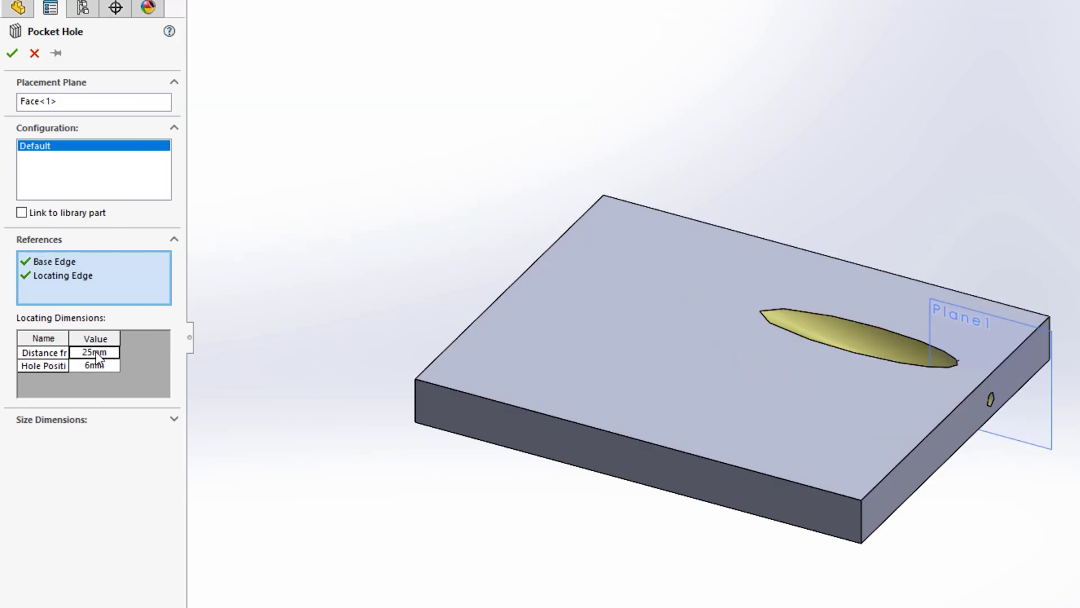
# Set the locating distance to 50mm and hole position to 5mm, then accept the pocket hole.
pyautogui.click(96, 352)
pyautogui.write('50')
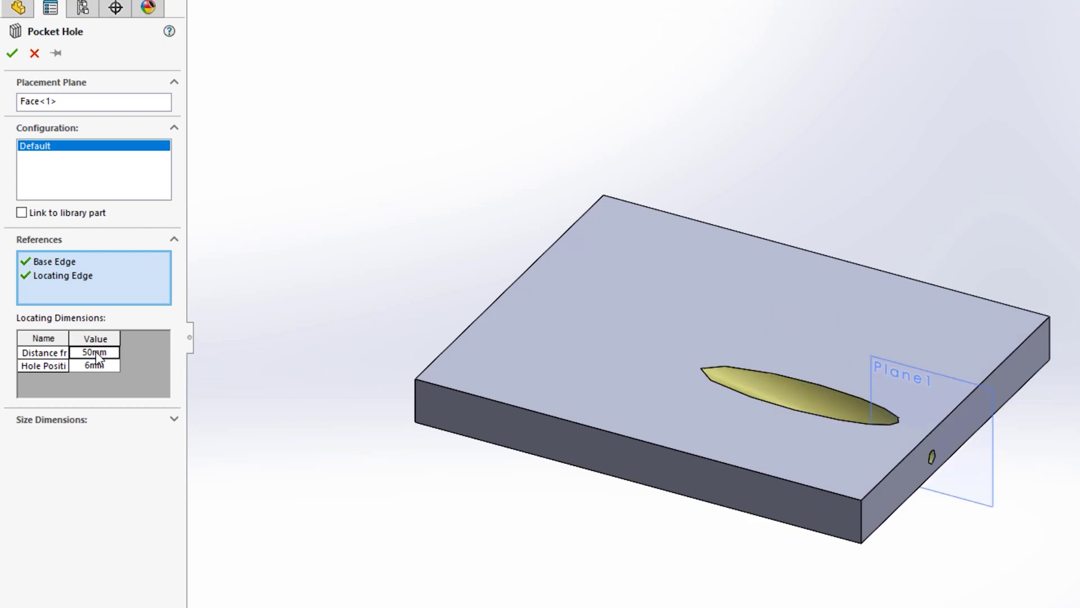
pyautogui.click(99, 365)
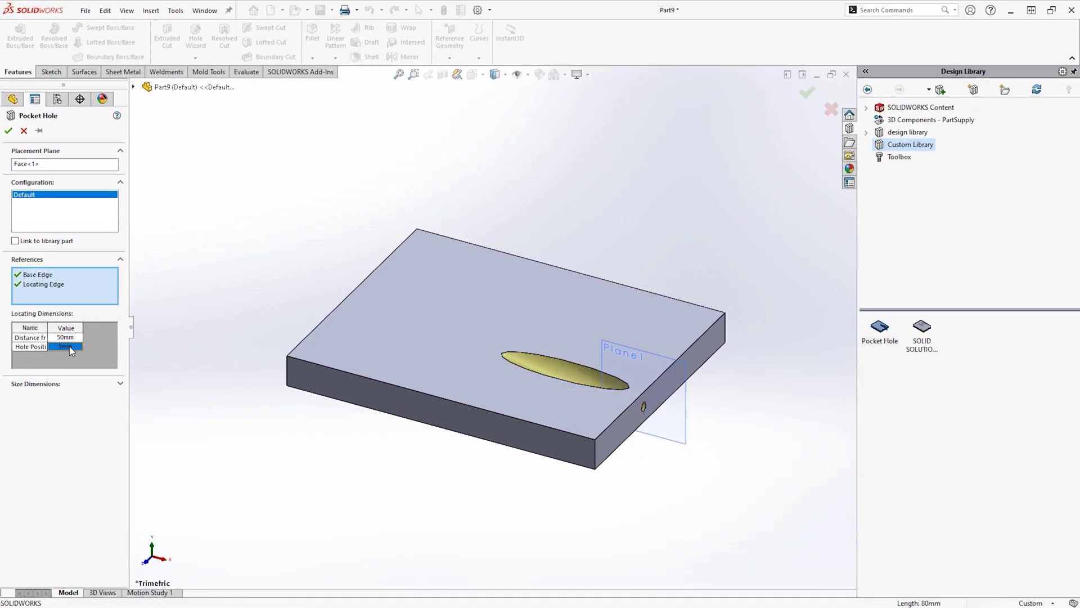
pyautogui.click(69, 346)
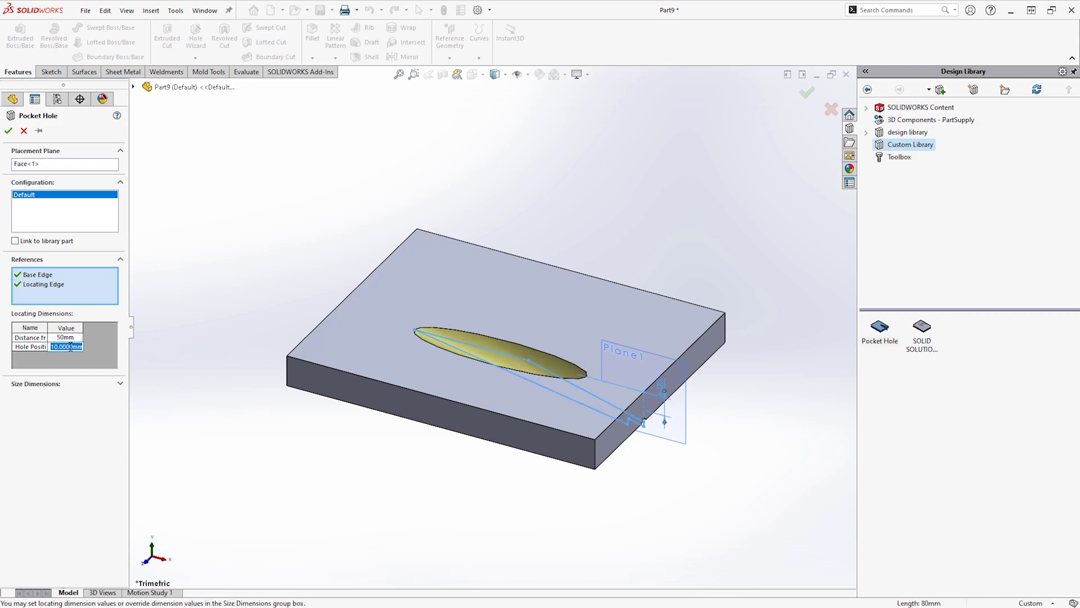
pyautogui.write('5')
pyautogui.press('Return')
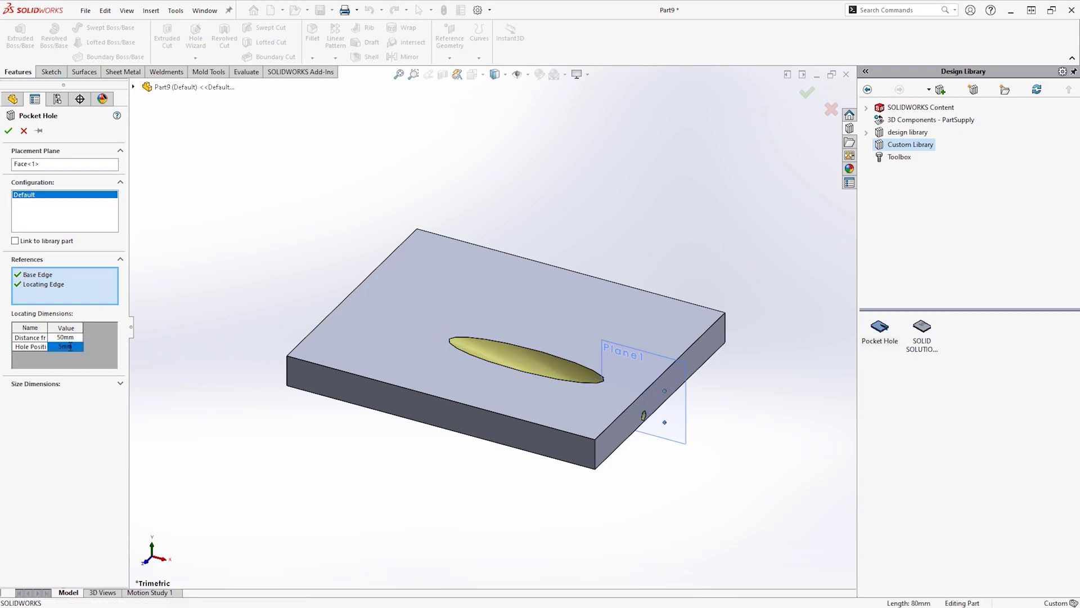
pyautogui.click(7, 263)
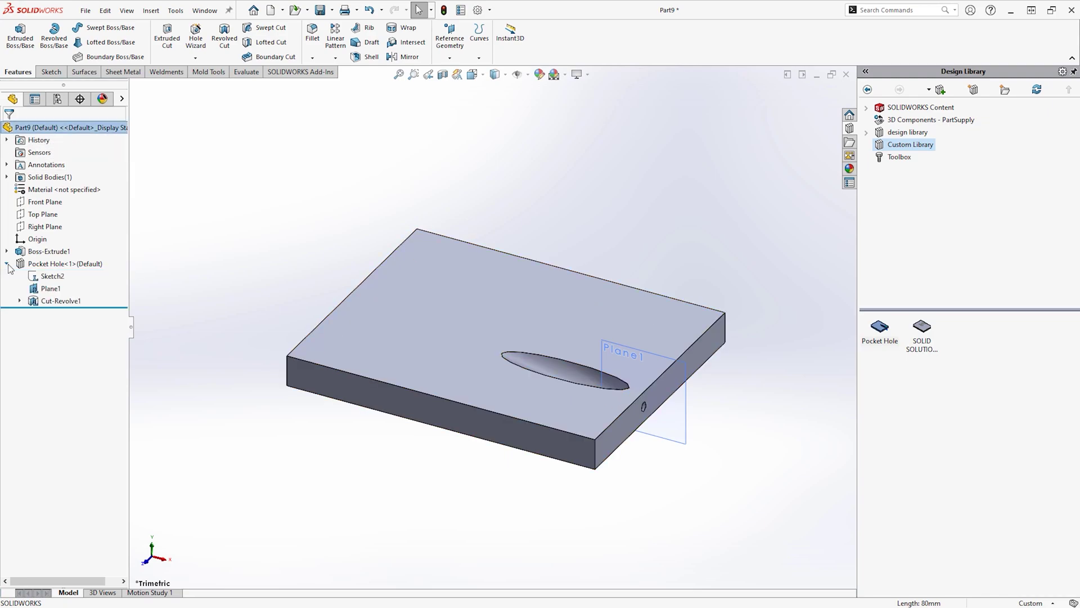
# Configure the Pocket Hole Angle dimension to vary per configuration.
pyautogui.moveTo(569, 499); pyautogui.dragTo(692, 480, button='middle')
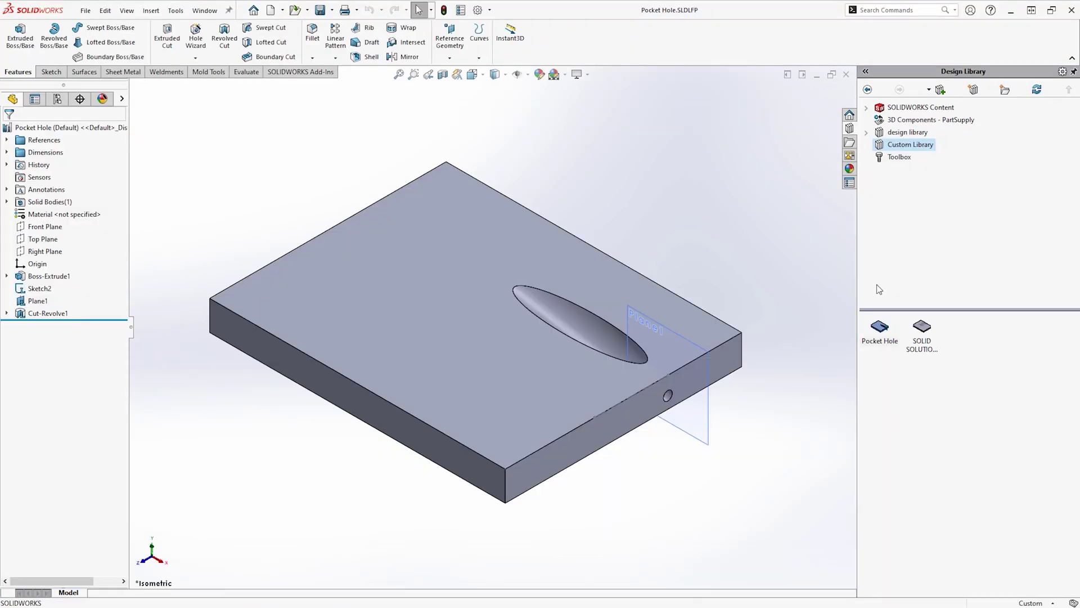
pyautogui.click(566, 324)
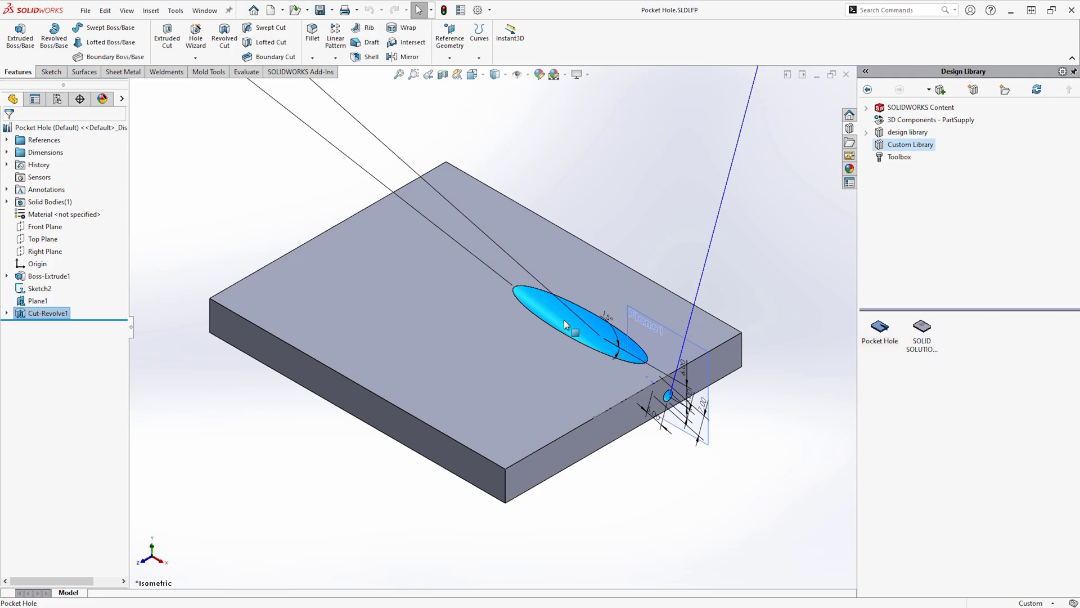
pyautogui.rightClick(607, 320)
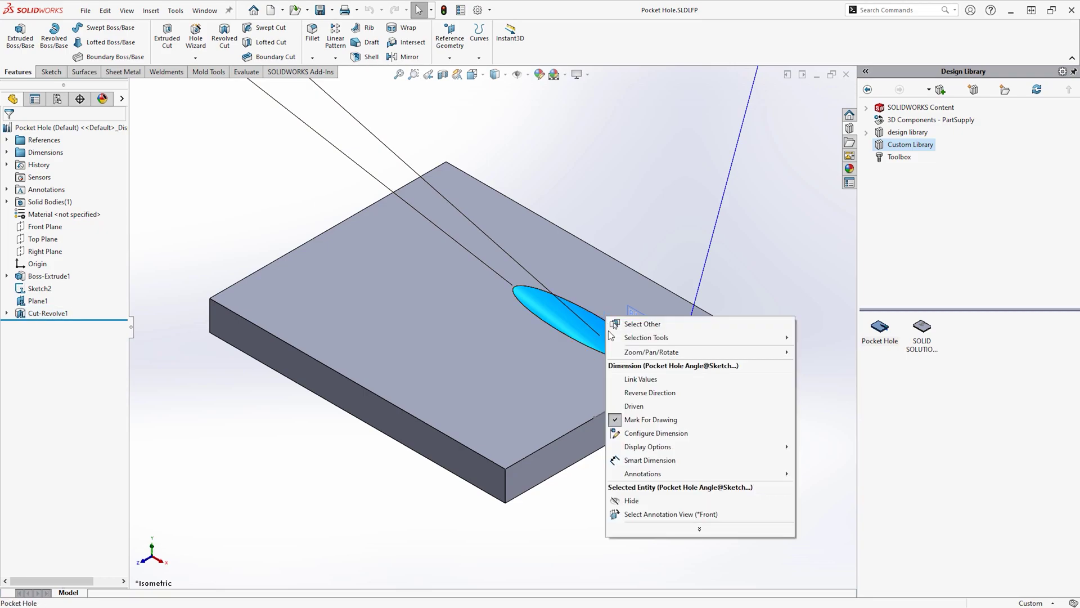
pyautogui.click(652, 433)
# Rename Default to 15 deg and add a 12 deg configuration with a 12° angle.
pyautogui.rightClick(220, 119)
pyautogui.click(224, 130)
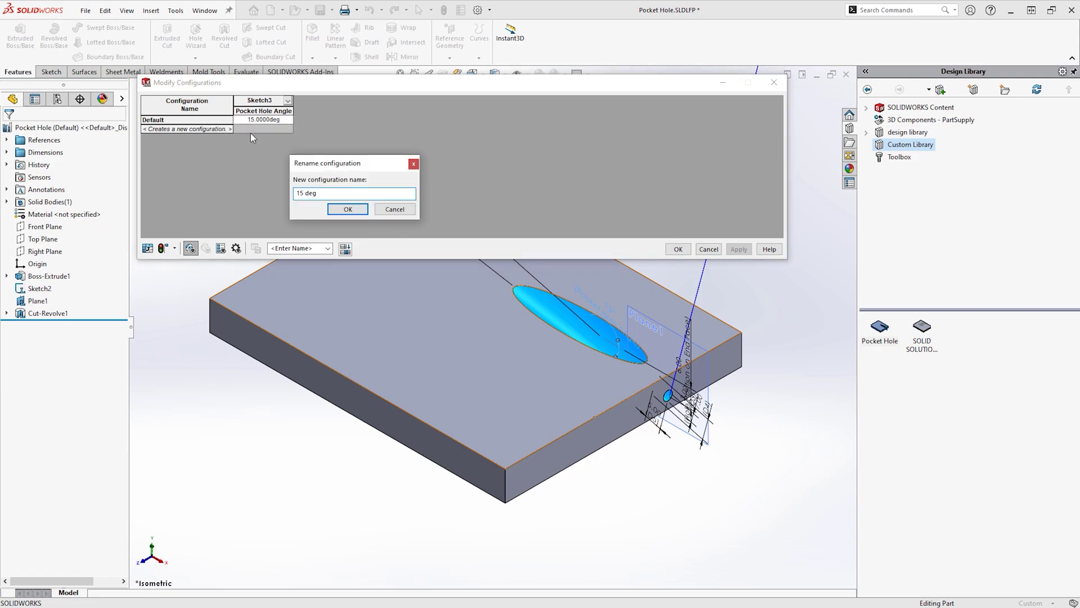
pyautogui.press('Return')
pyautogui.click(186, 129)
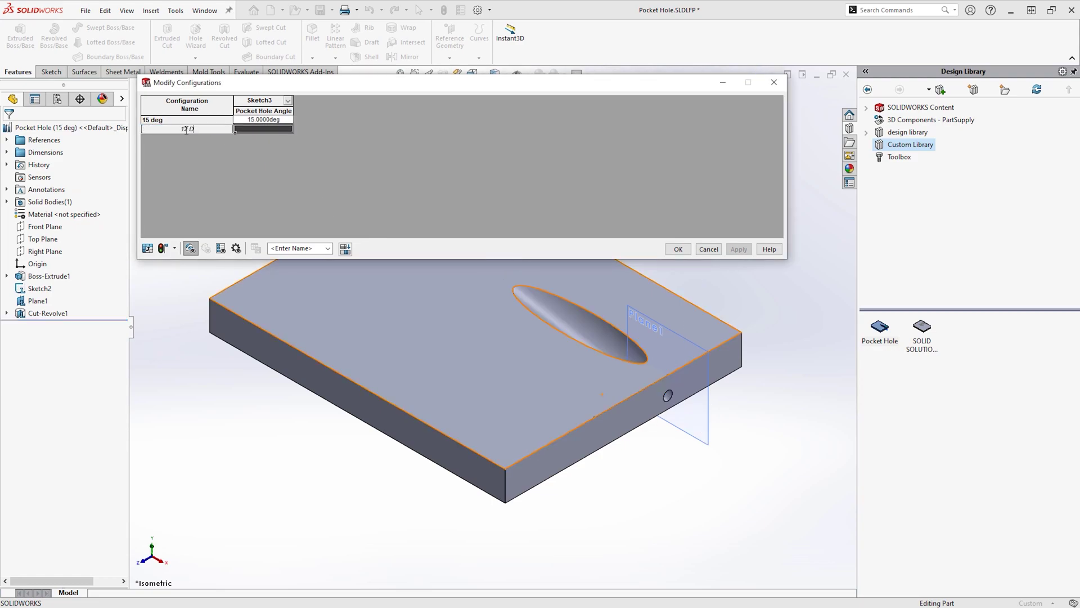
pyautogui.write('12 deg')
pyautogui.press('Tab')
pyautogui.write('12')
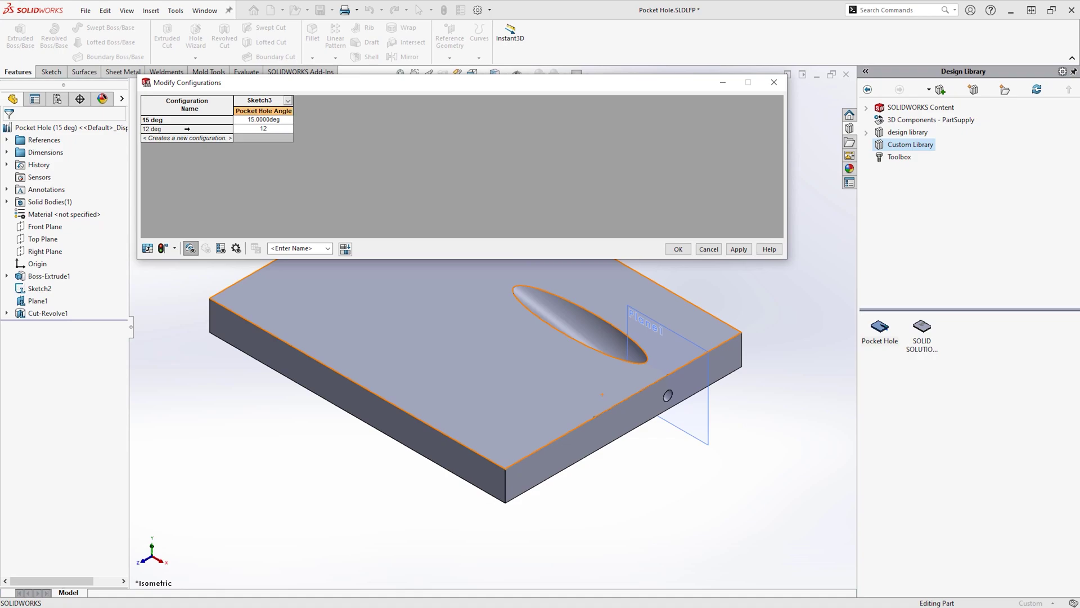
pyautogui.click(677, 248)
pyautogui.click(57, 98)
# Switch between the 12 deg and 15 deg configurations to check the angle change.
pyautogui.doubleClick(62, 149)
pyautogui.doubleClick(60, 161)
pyautogui.doubleClick(62, 149)
pyautogui.doubleClick(59, 161)
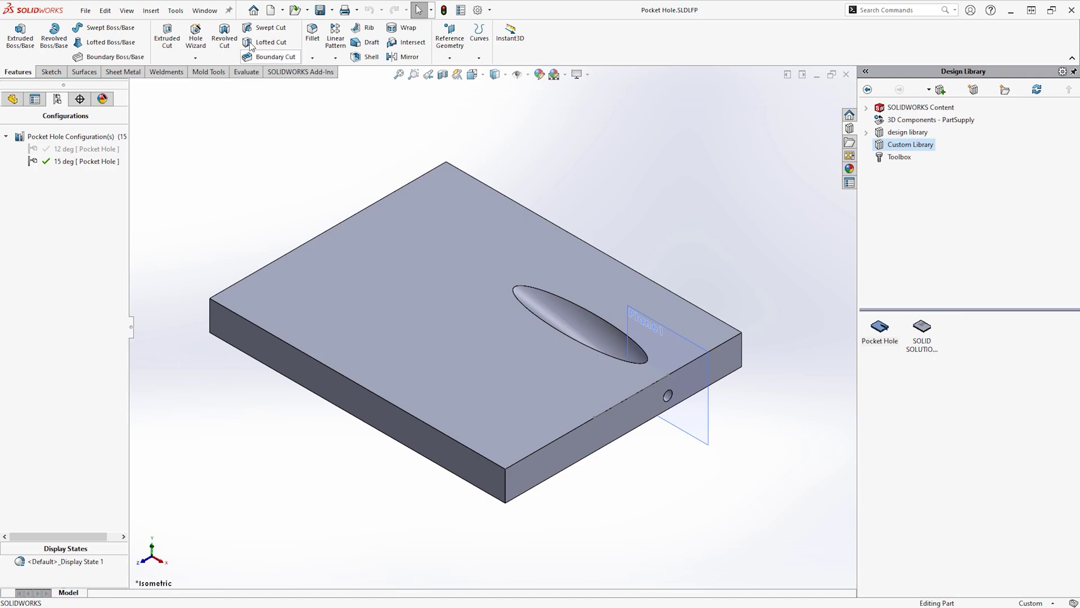
# Close the library part and sketch a 200 by 110 centre rectangle for the new plate.
pyautogui.hotkey('ctrl', 'w')
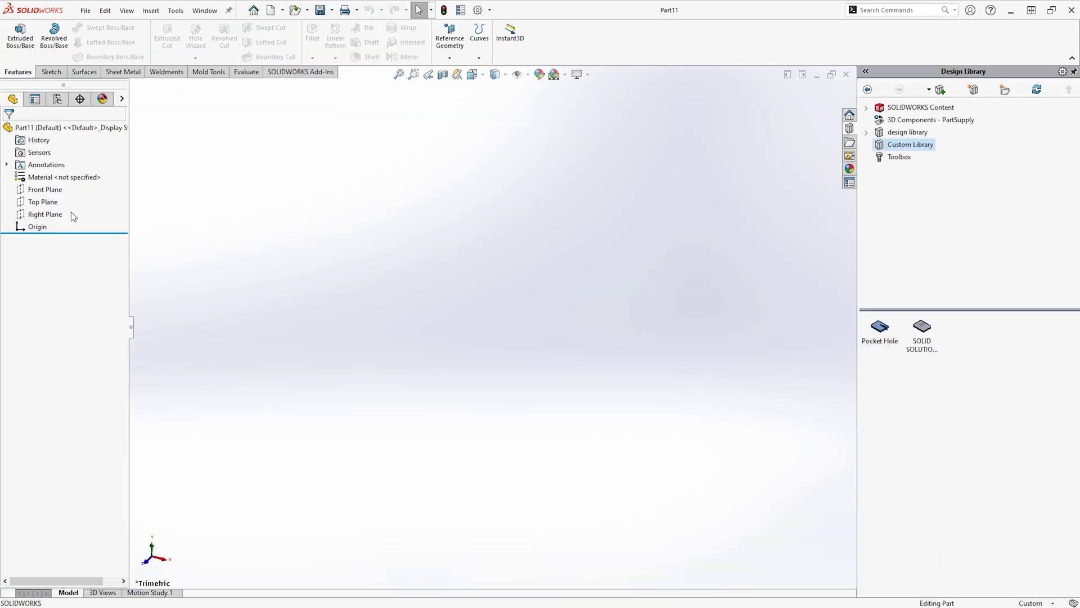
pyautogui.click(43, 201)
pyautogui.click(493, 325)
pyautogui.click(639, 422)
pyautogui.write('200')
pyautogui.press('Return')
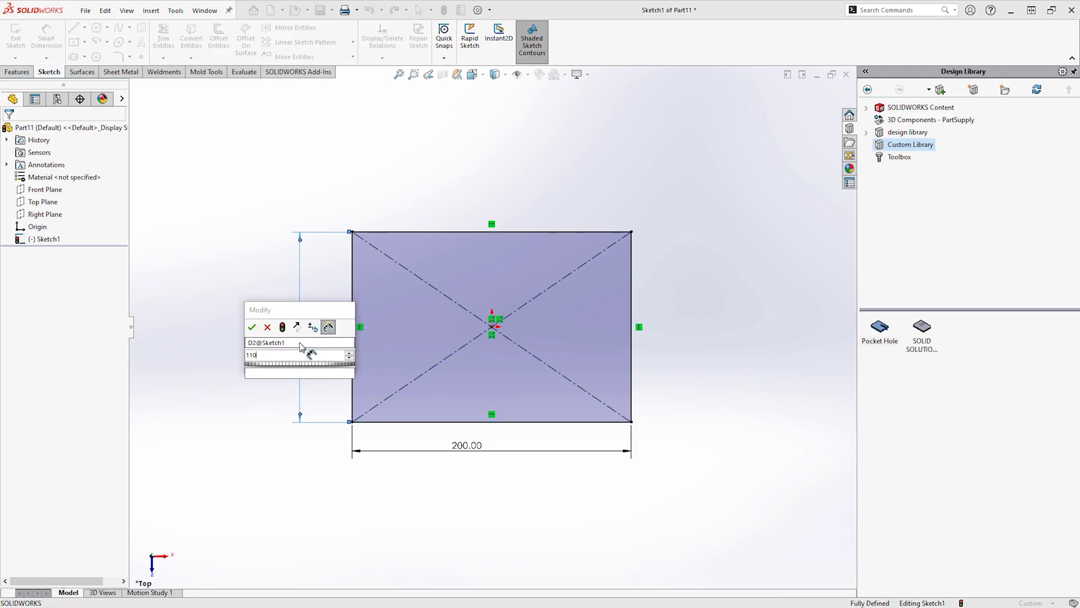
pyautogui.write('110')
pyautogui.press('Return')
pyautogui.press('Return')
# Place the 15 deg Pocket Hole on the plate's top face, 50mm from the locating edge.
pyautogui.moveTo(879, 328); pyautogui.dragTo(645, 331)
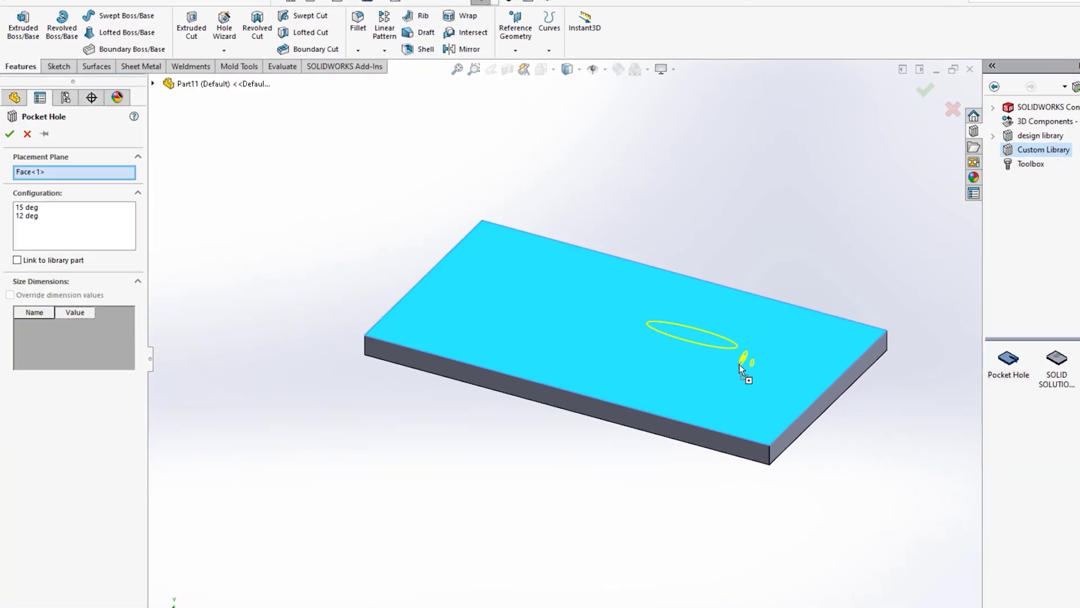
pyautogui.scroll(-3, 787, 348)
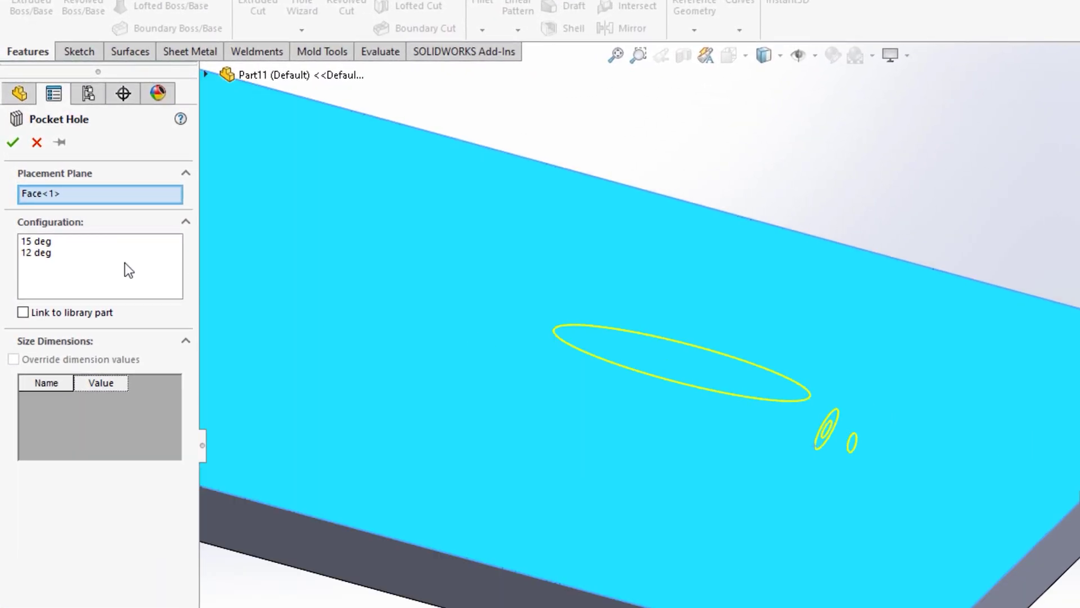
pyautogui.click(42, 241)
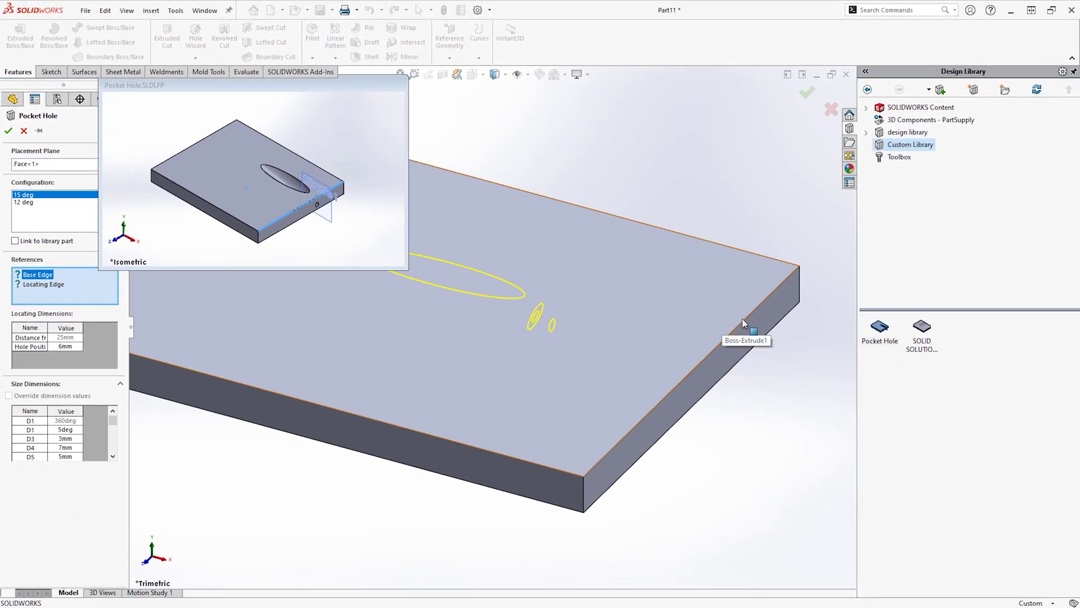
pyautogui.click(744, 324)
pyautogui.click(751, 252)
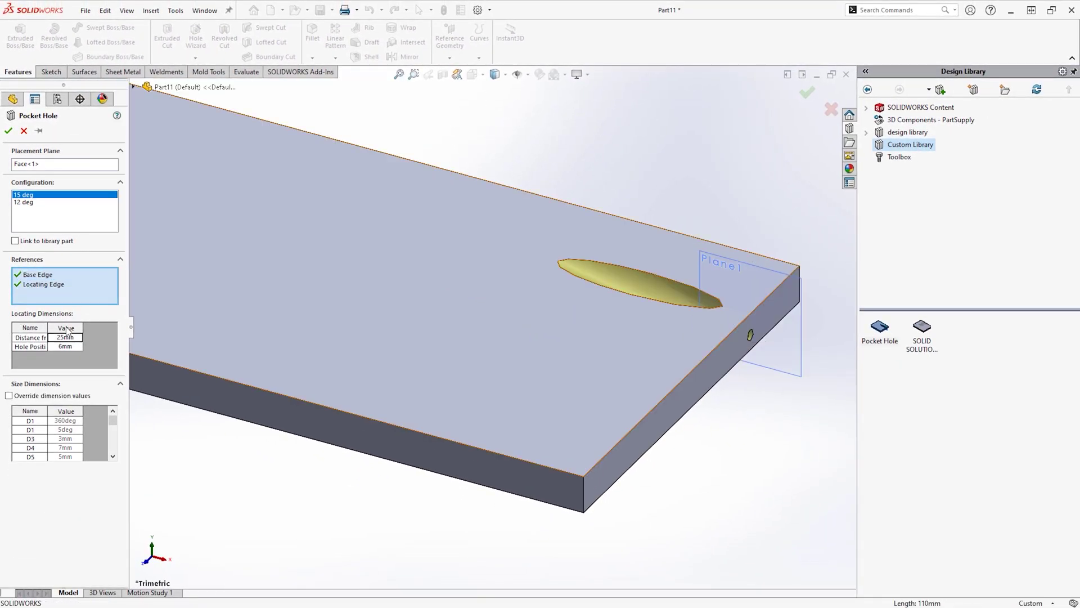
pyautogui.doubleClick(65, 337)
pyautogui.write('50')
pyautogui.click(8, 130)
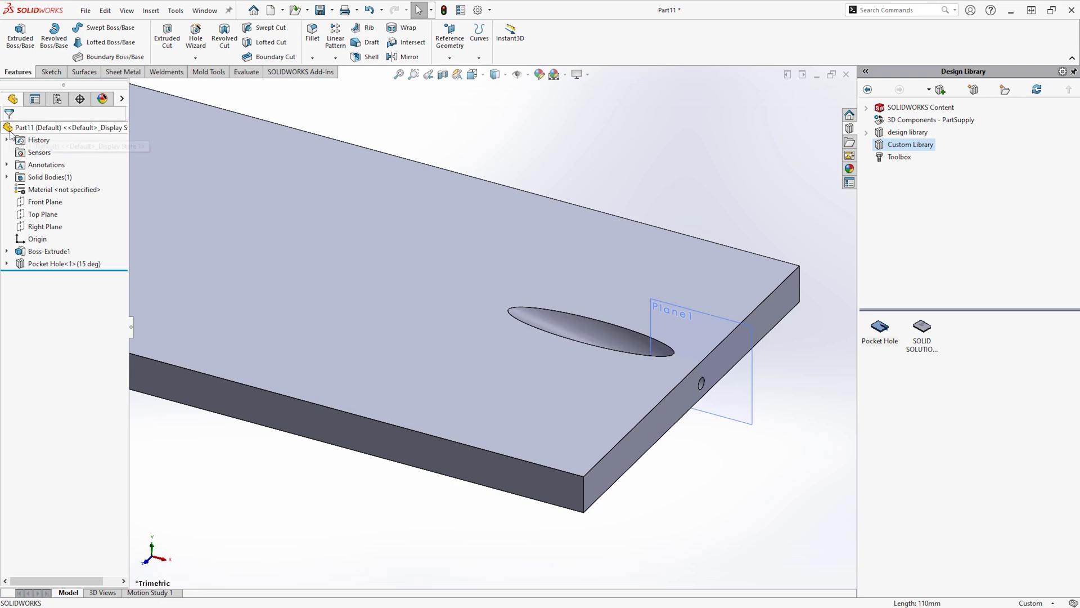
# Switch Pocket Hole<1> to the 12 deg configuration.
pyautogui.click(33, 264)
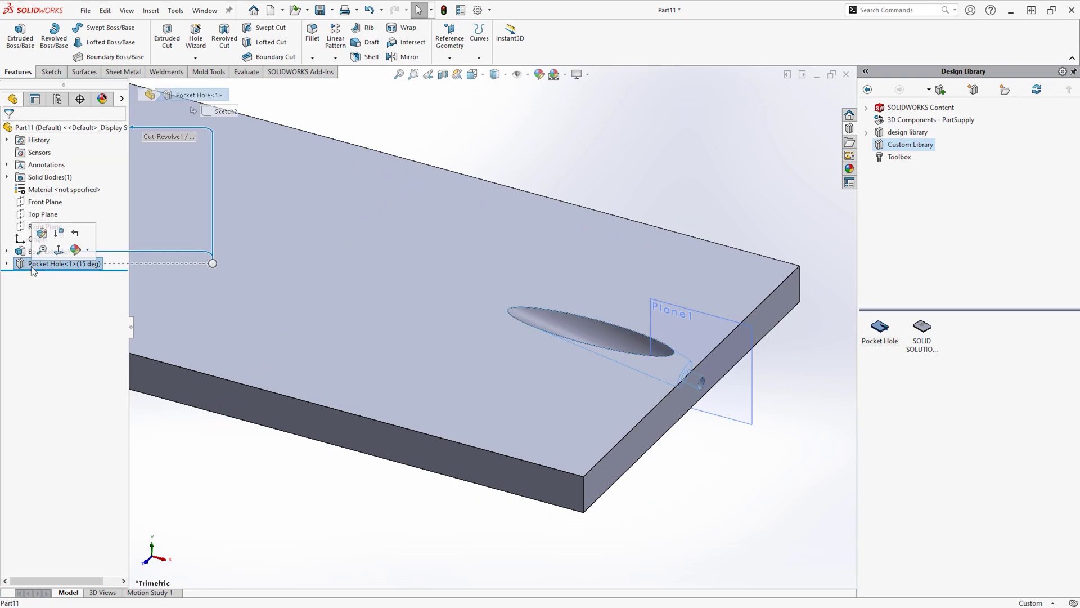
pyautogui.click(41, 232)
pyautogui.click(25, 202)
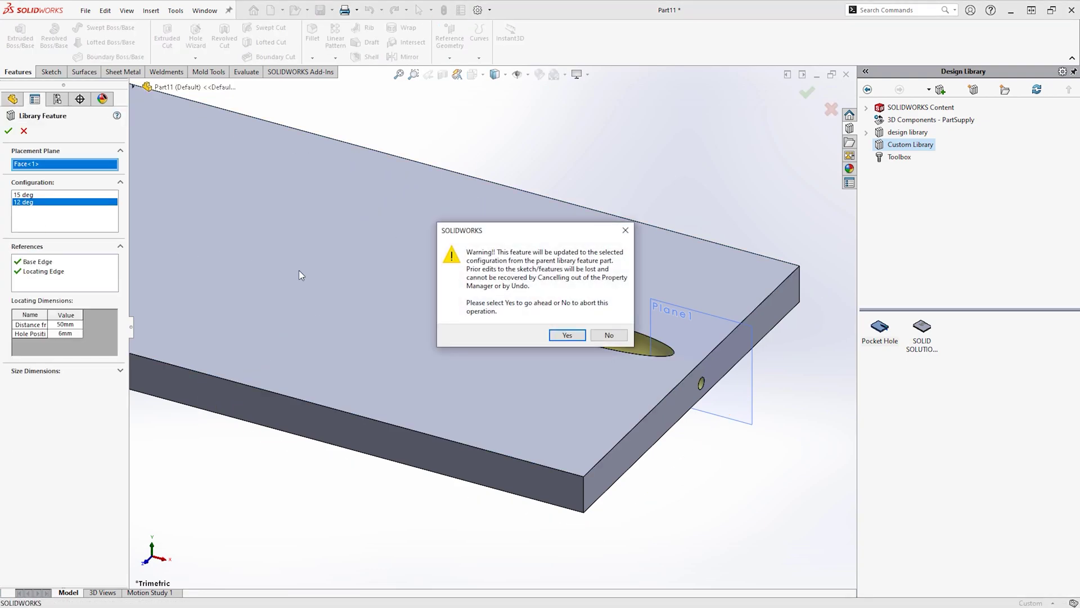
pyautogui.click(566, 335)
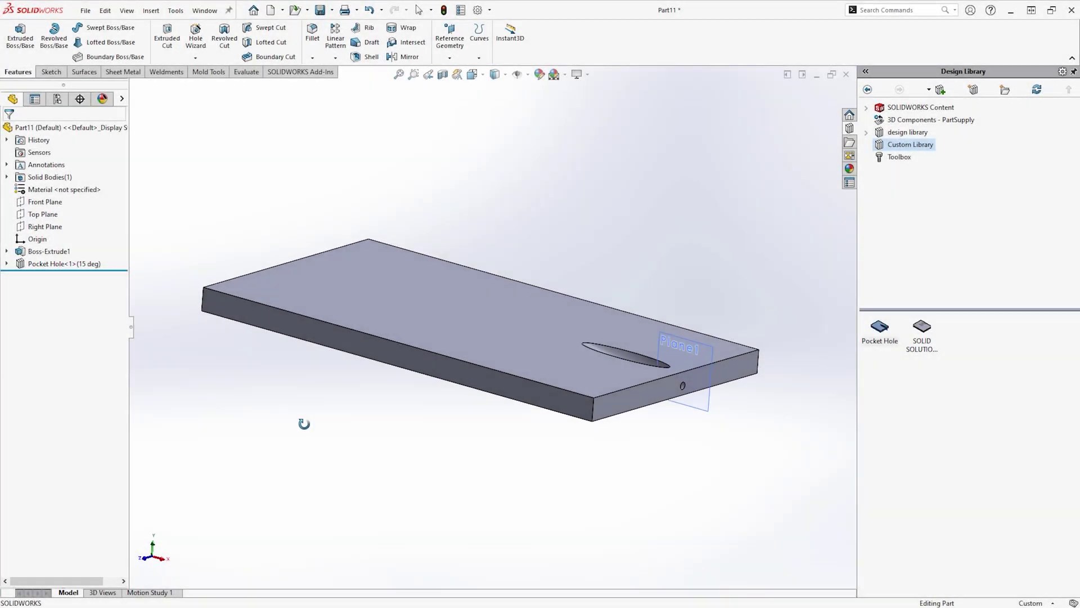
# Drop a second 15 deg Pocket Hole, using the back top edge as base and left edge as locating edge.
pyautogui.moveTo(315, 360); pyautogui.dragTo(533, 230, button='middle')
pyautogui.moveTo(878, 328); pyautogui.dragTo(366, 343)
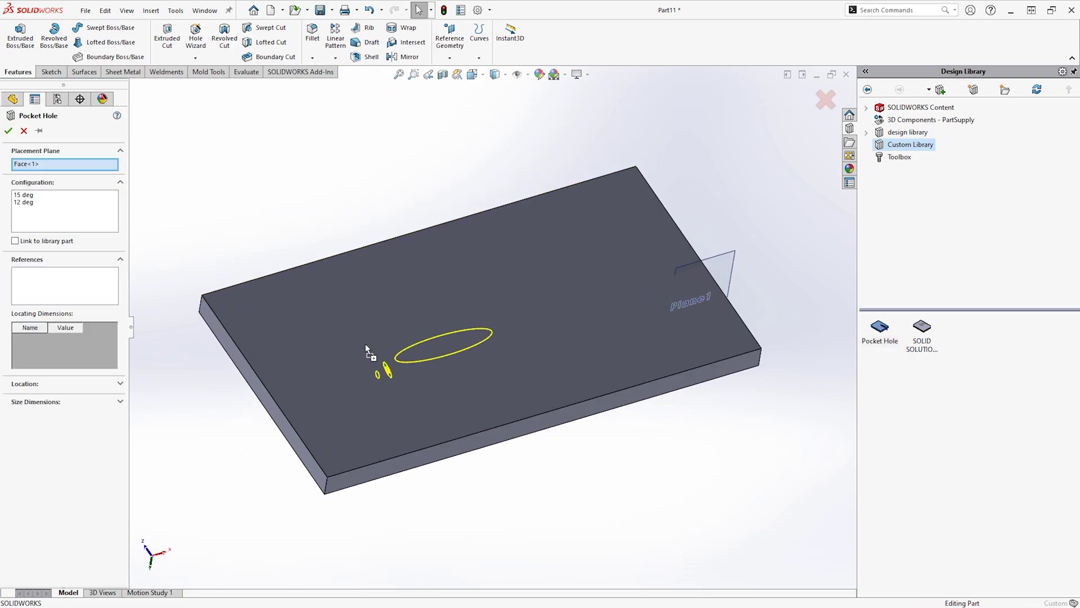
pyautogui.click(23, 195)
pyautogui.click(247, 283)
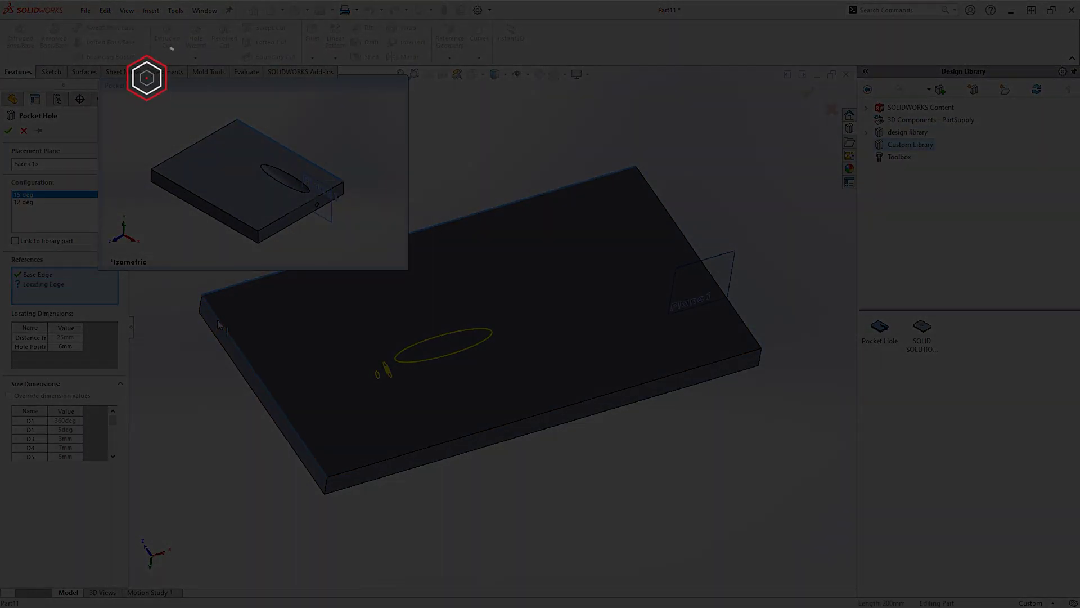
pyautogui.click(219, 325)
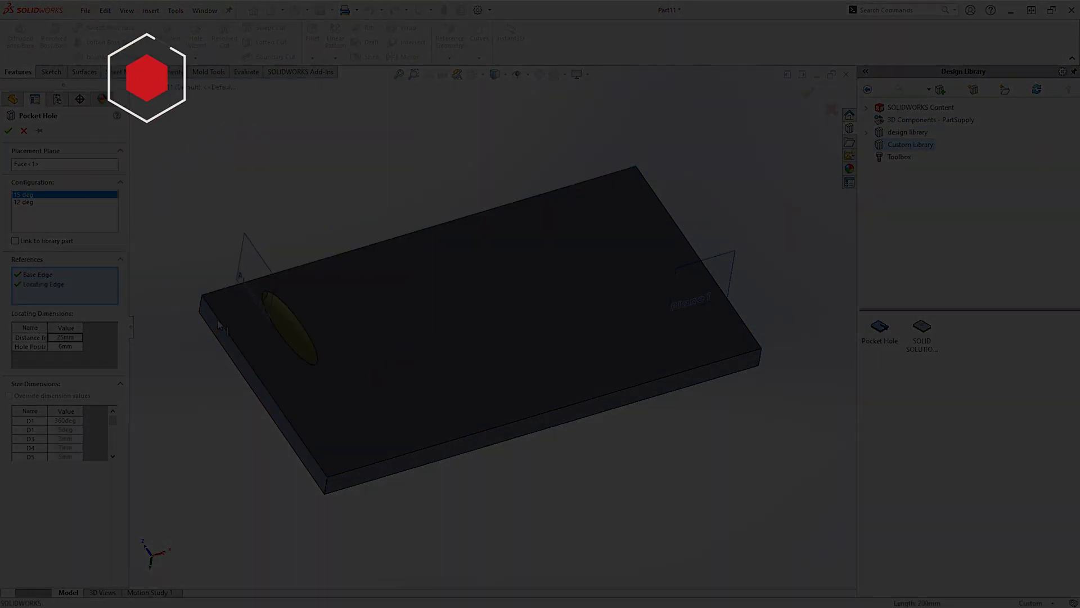
# Set the second pocket hole's locating distance to 30mm and accept it.
pyautogui.doubleClick(66, 337)
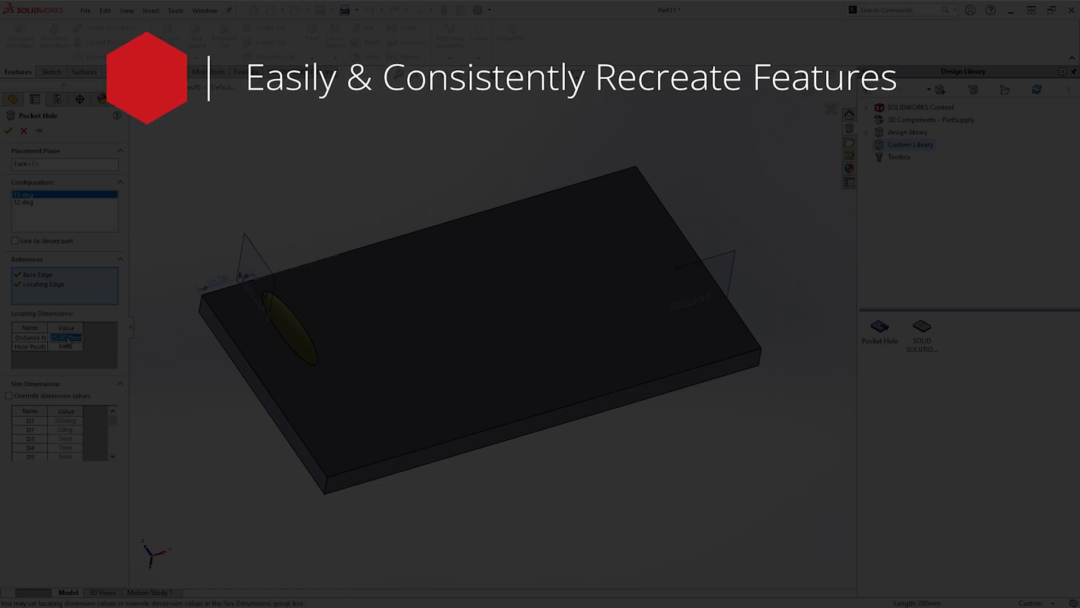
pyautogui.press('Return')
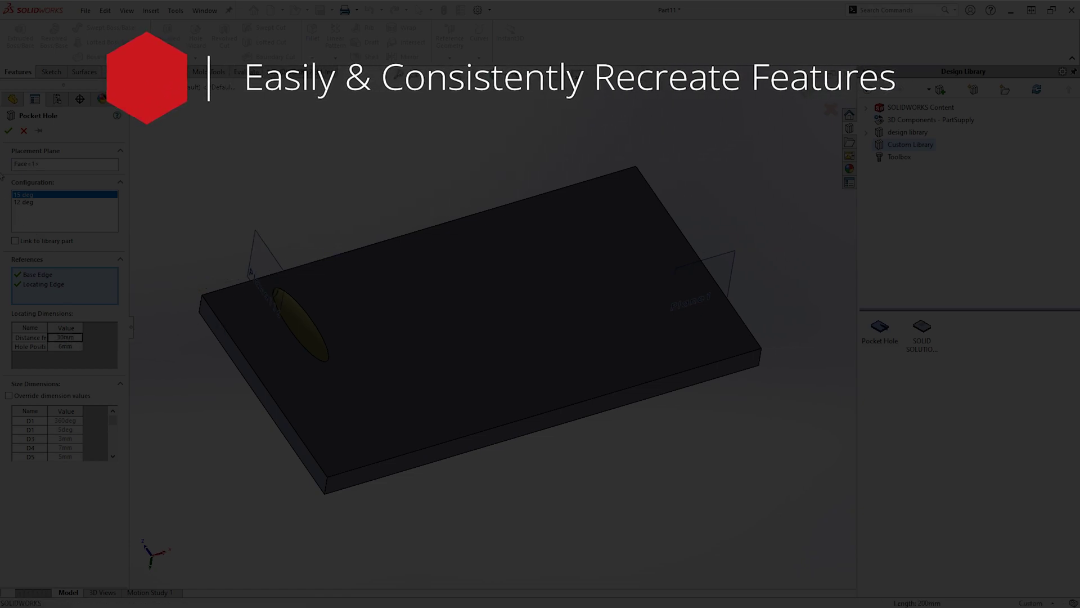
pyautogui.click(9, 131)
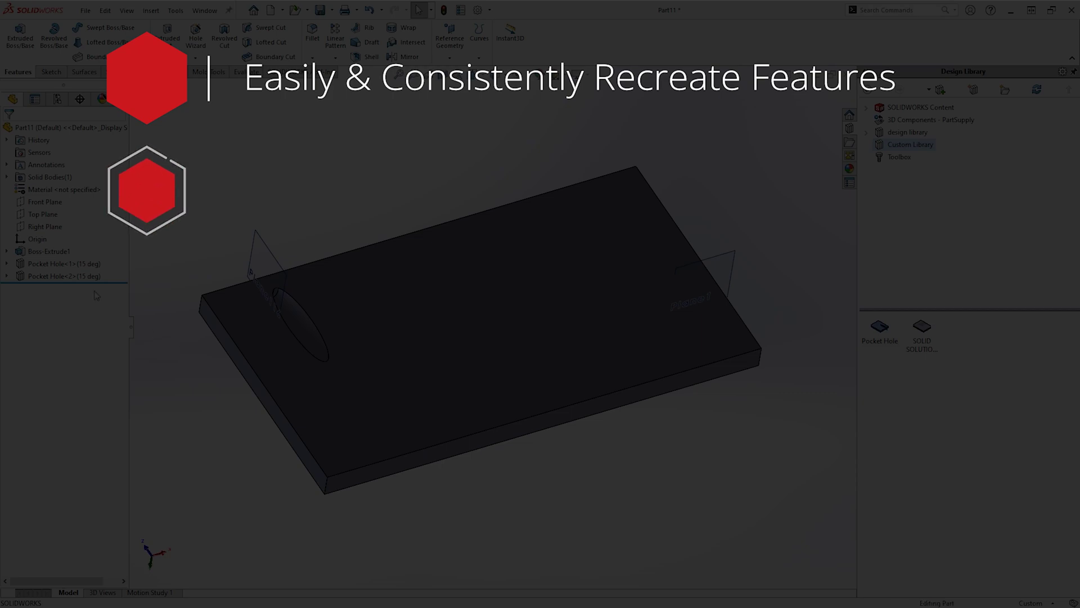